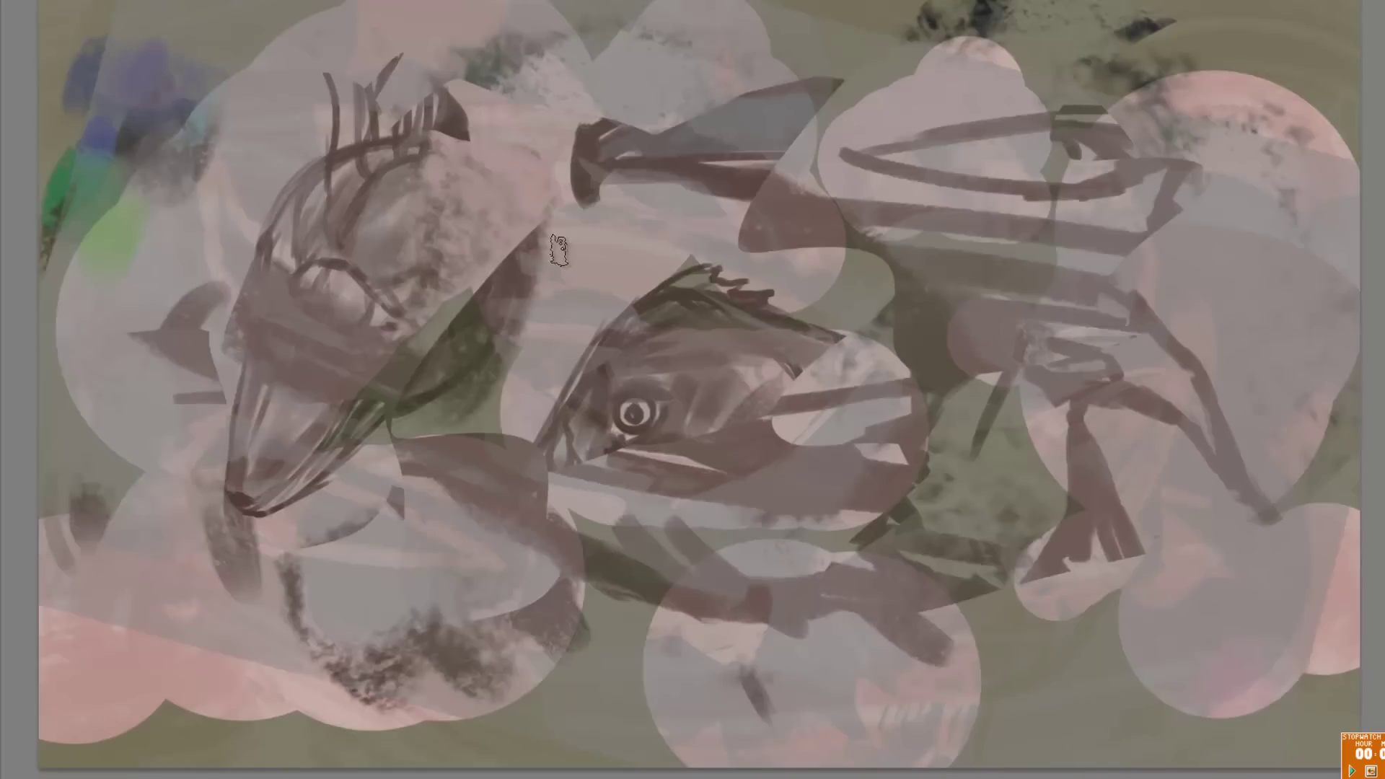
Step: Make a first loose brush stroke across the abstract underpainting
mouse_move(559, 249)
left_mouse_down()
mouse_move(1010, 87)
mouse_move(693, 217)
left_mouse_up()
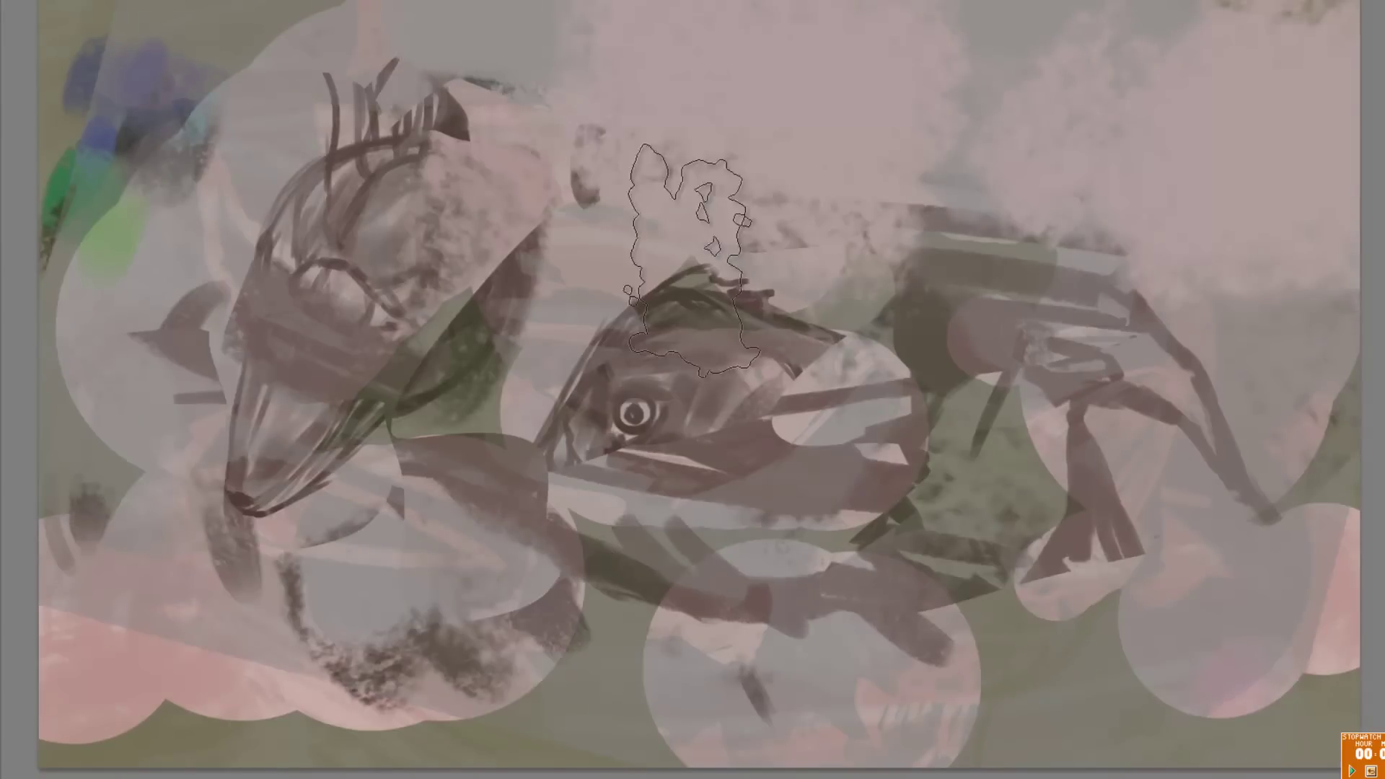
Step: Sketch the bird head's outline in dark-red lines above the fish
left_click_drag(325, 57, 86, 180)
left_click_drag(620, 124, 585, 148)
left_click_drag(645, 101, 523, 253)
left_click_drag(656, 278, 722, 169)
mouse_move(538, 159)
left_mouse_down()
mouse_move(646, 112)
mouse_move(682, 72)
left_mouse_up()
left_click_drag(684, 61, 721, 192)
left_click_drag(626, 103, 469, 256)
left_click_drag(736, 196, 610, 306)
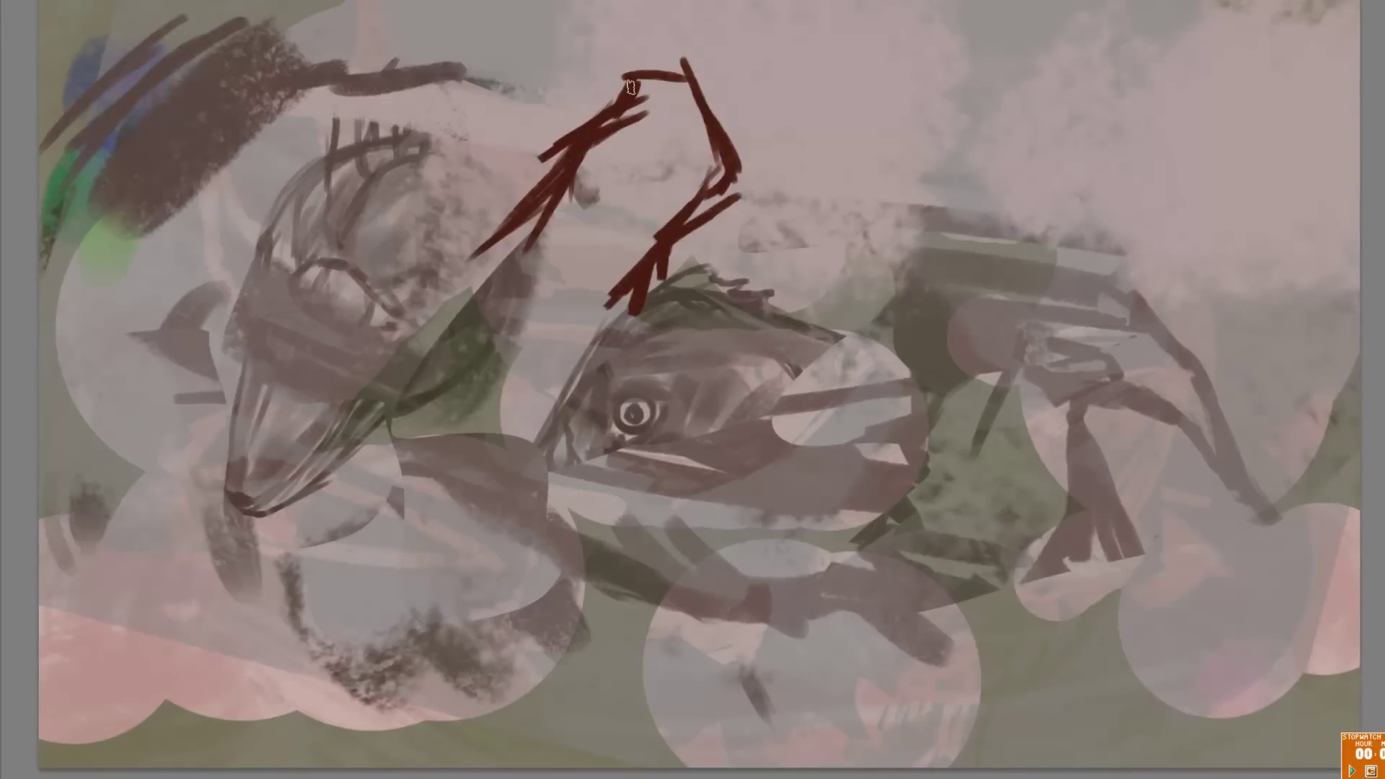
left_click_drag(627, 81, 357, 252)
left_click_drag(685, 75, 858, 360)
Step: Add beak crossbars, pink and red strokes, looping crest lines, and a blue-red eye
left_click_drag(674, 242, 816, 282)
left_click_drag(693, 137, 469, 231)
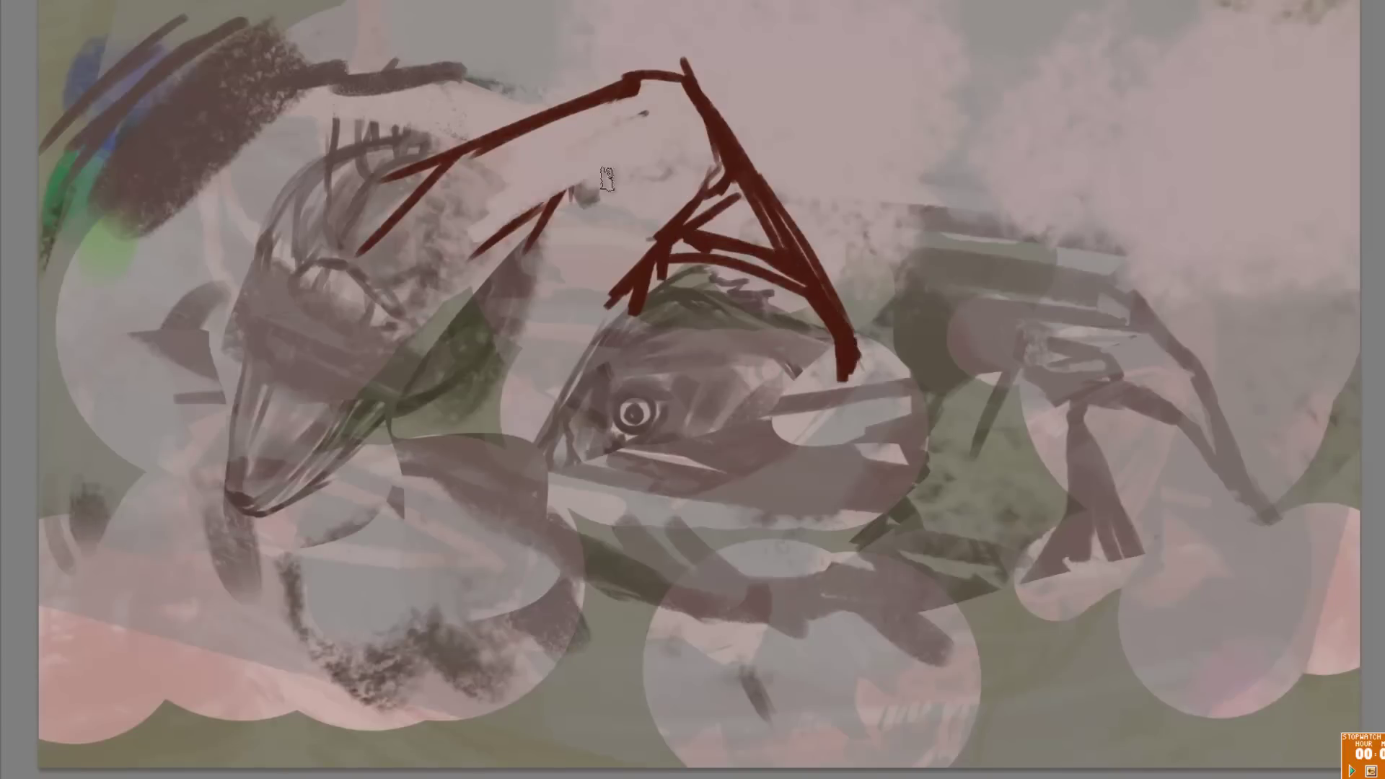
left_click_drag(628, 108, 375, 289)
mouse_move(577, 144)
left_mouse_down()
mouse_move(676, 75)
mouse_move(433, 129)
left_mouse_up()
left_click_drag(621, 109, 628, 67)
mouse_move(693, 101)
left_mouse_down()
mouse_move(592, 238)
mouse_move(676, 187)
left_mouse_up()
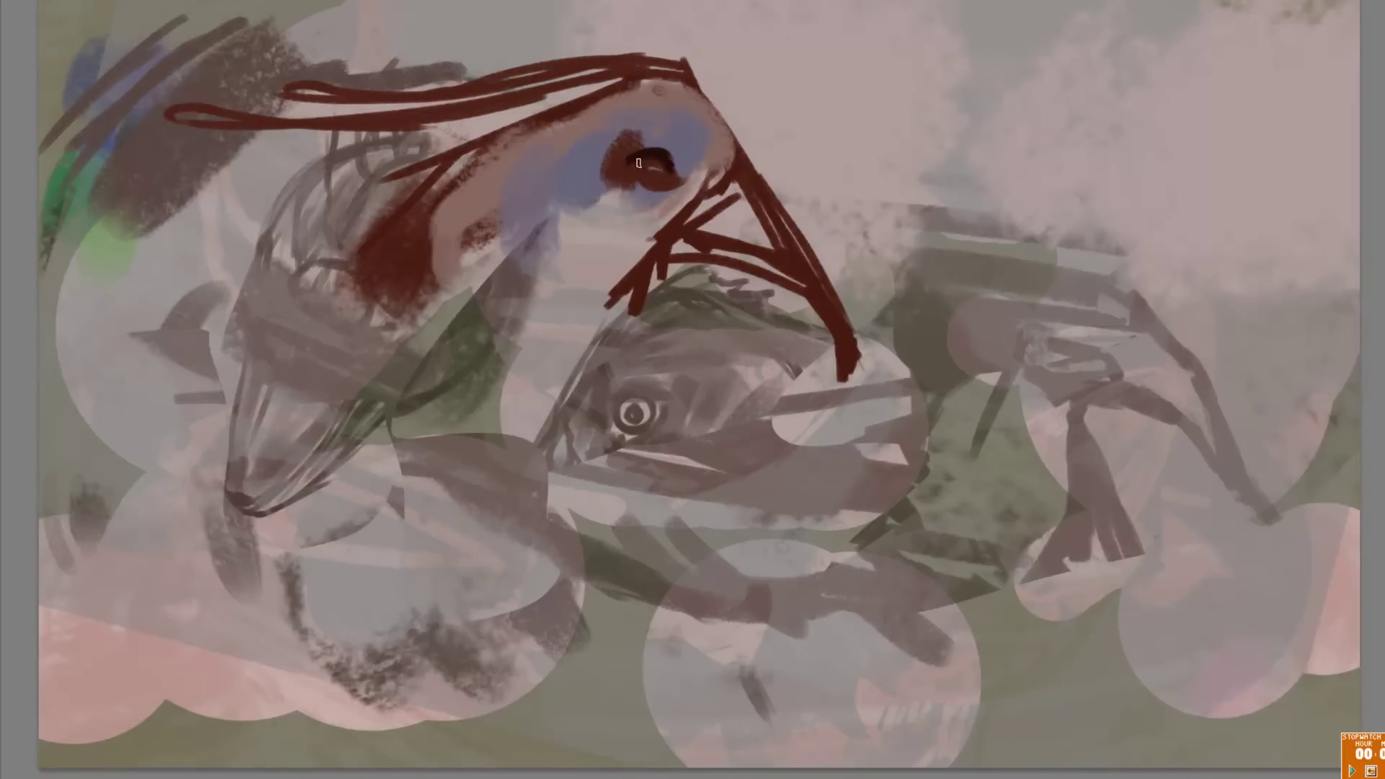
Step: Dab green and blue texture into the upper right, plus a bright blue stroke on the head
left_click_drag(953, 152, 1061, 44)
left_click_drag(1111, 303, 1342, 202)
left_click_drag(1024, 43, 1299, 130)
left_click_drag(1010, 231, 1154, 80)
mouse_move(512, 163)
left_mouse_down()
mouse_move(649, 90)
mouse_move(722, 164)
mouse_move(671, 213)
mouse_move(599, 238)
left_mouse_up()
Step: Shade under the eye with purple-grey and a blue stripe, then start filling the head dark brown
left_click_drag(472, 263, 704, 191)
mouse_move(532, 217)
left_mouse_down()
mouse_move(615, 264)
mouse_move(567, 455)
left_mouse_up()
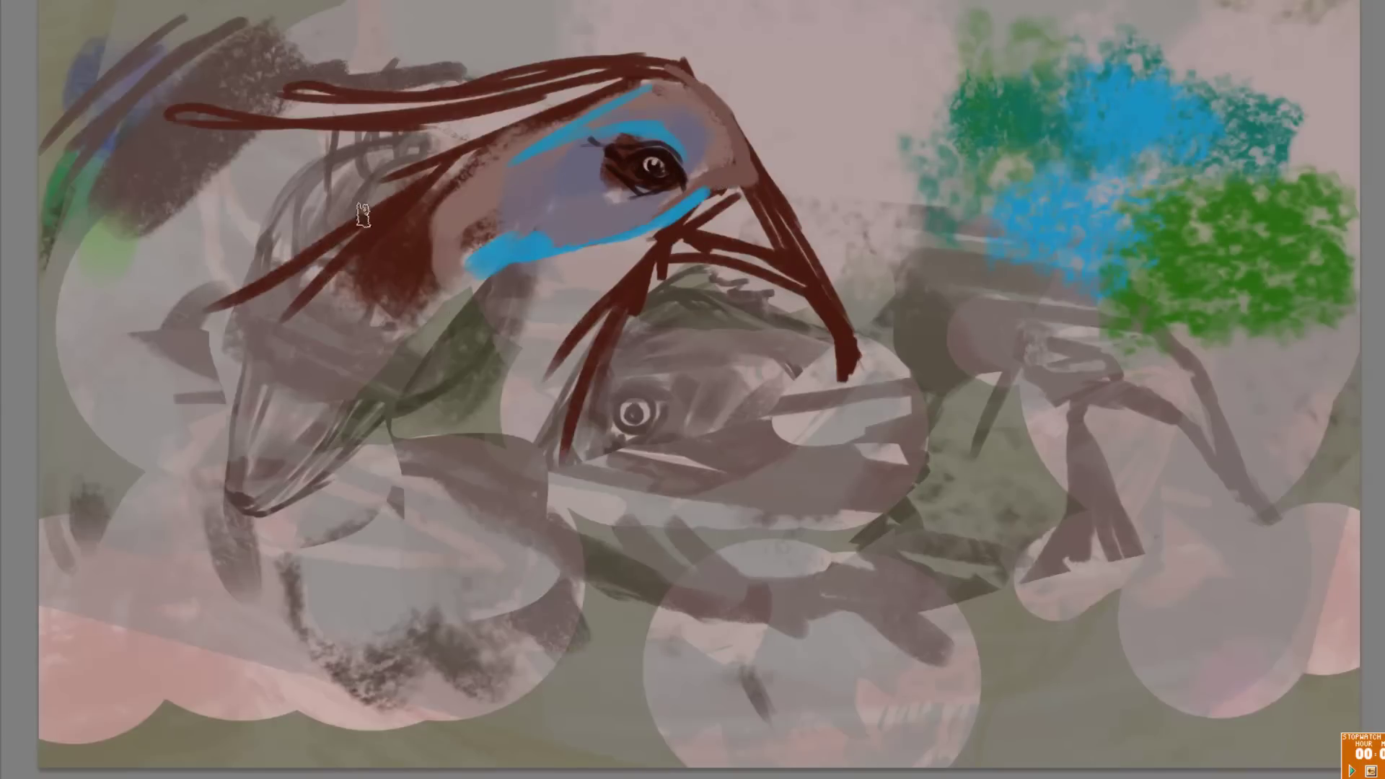
left_click_drag(426, 180, 130, 318)
left_click_drag(516, 245, 405, 303)
right_click(516, 332)
mouse_move(144, 325)
left_mouse_down()
mouse_move(476, 407)
mouse_move(108, 505)
left_mouse_up()
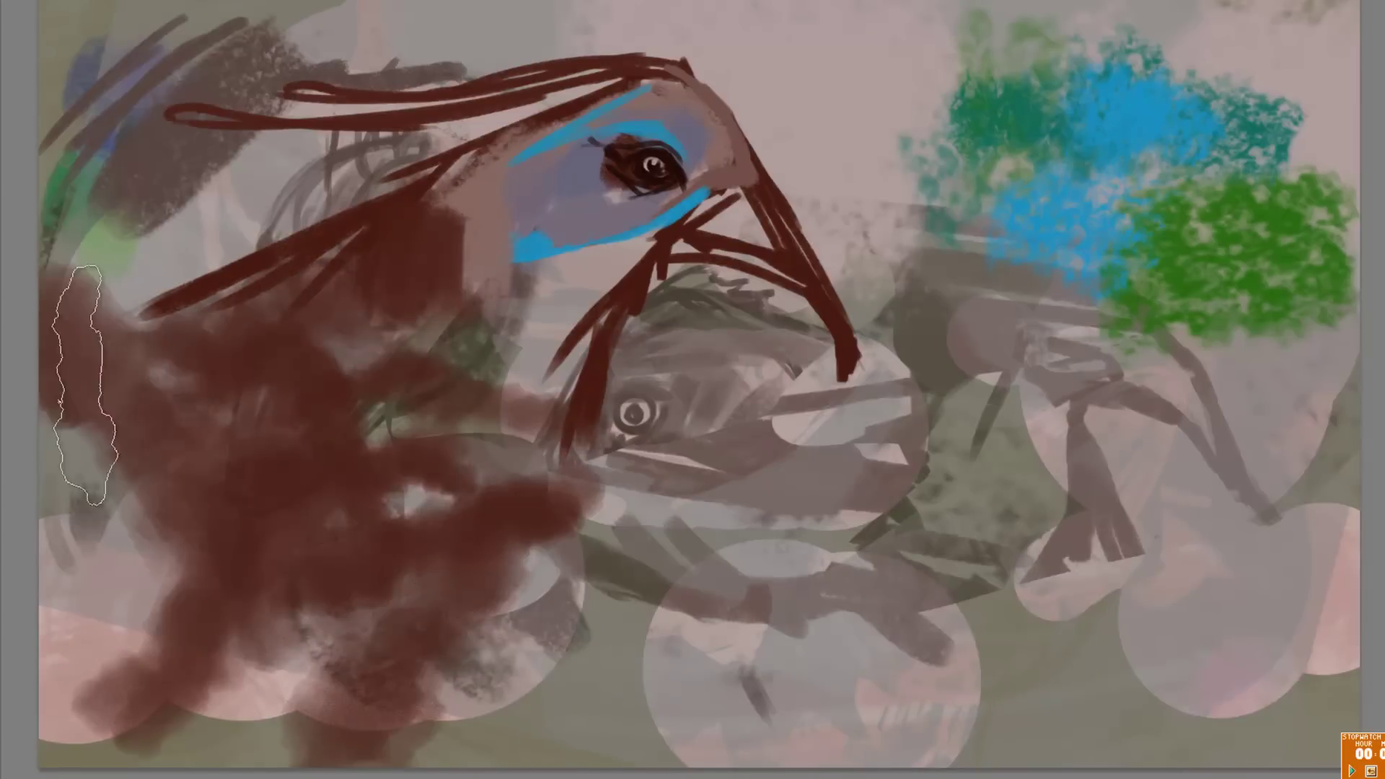
Step: With a new brush shape, fill the lower body brown, tint the neck pink, and darken the head top
left_click_drag(592, 361, 559, 653)
right_click(509, 368)
double_click(635, 505)
left_click_drag(487, 277, 339, 217)
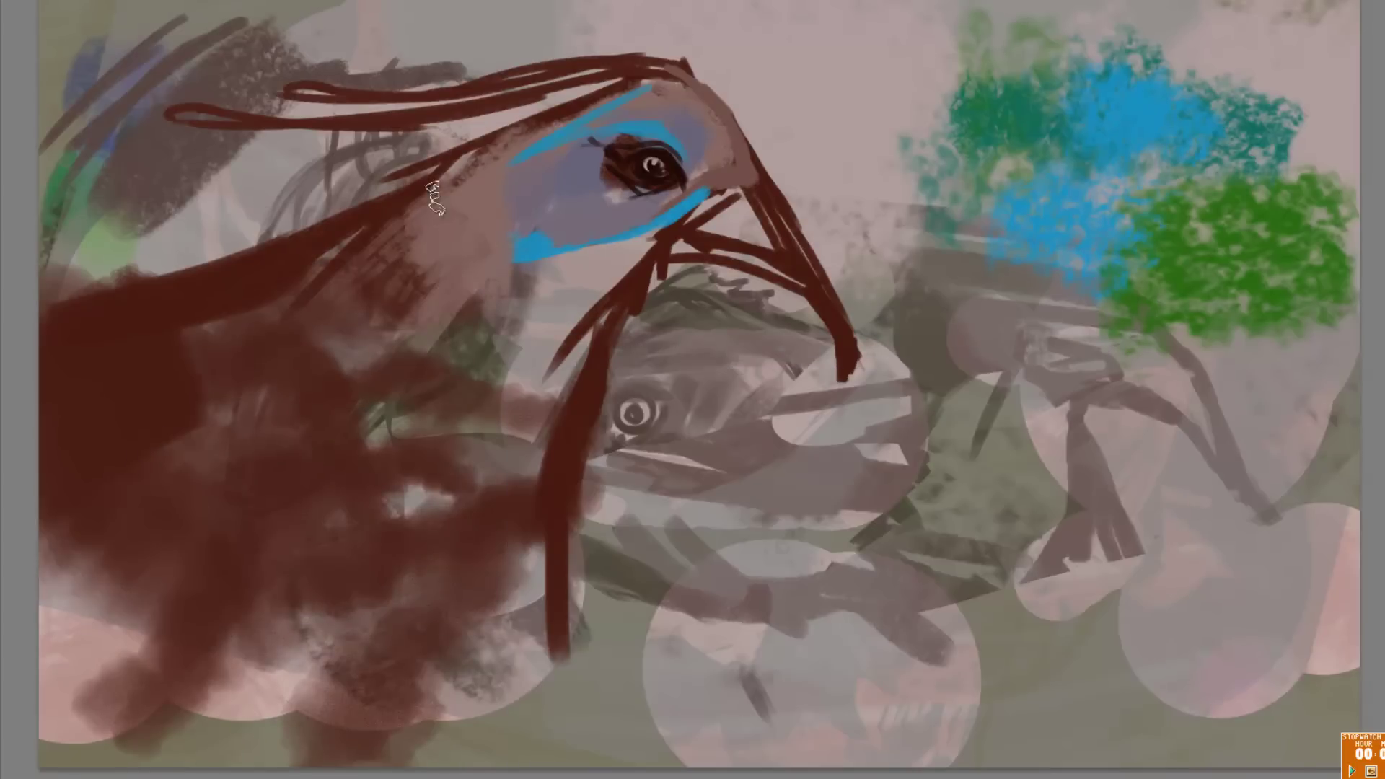
left_click_drag(621, 79, 166, 177)
mouse_move(685, 80)
left_mouse_down()
mouse_move(584, 130)
mouse_move(419, 267)
left_mouse_up()
Step: Add pink around the eye, a dark brown beak, neck streaks, and cyan crest highlights
mouse_move(498, 245)
left_mouse_down()
mouse_move(650, 216)
mouse_move(801, 282)
left_mouse_up()
left_click_drag(635, 216, 375, 371)
mouse_move(614, 259)
left_mouse_down()
mouse_move(419, 386)
mouse_move(555, 541)
left_mouse_up()
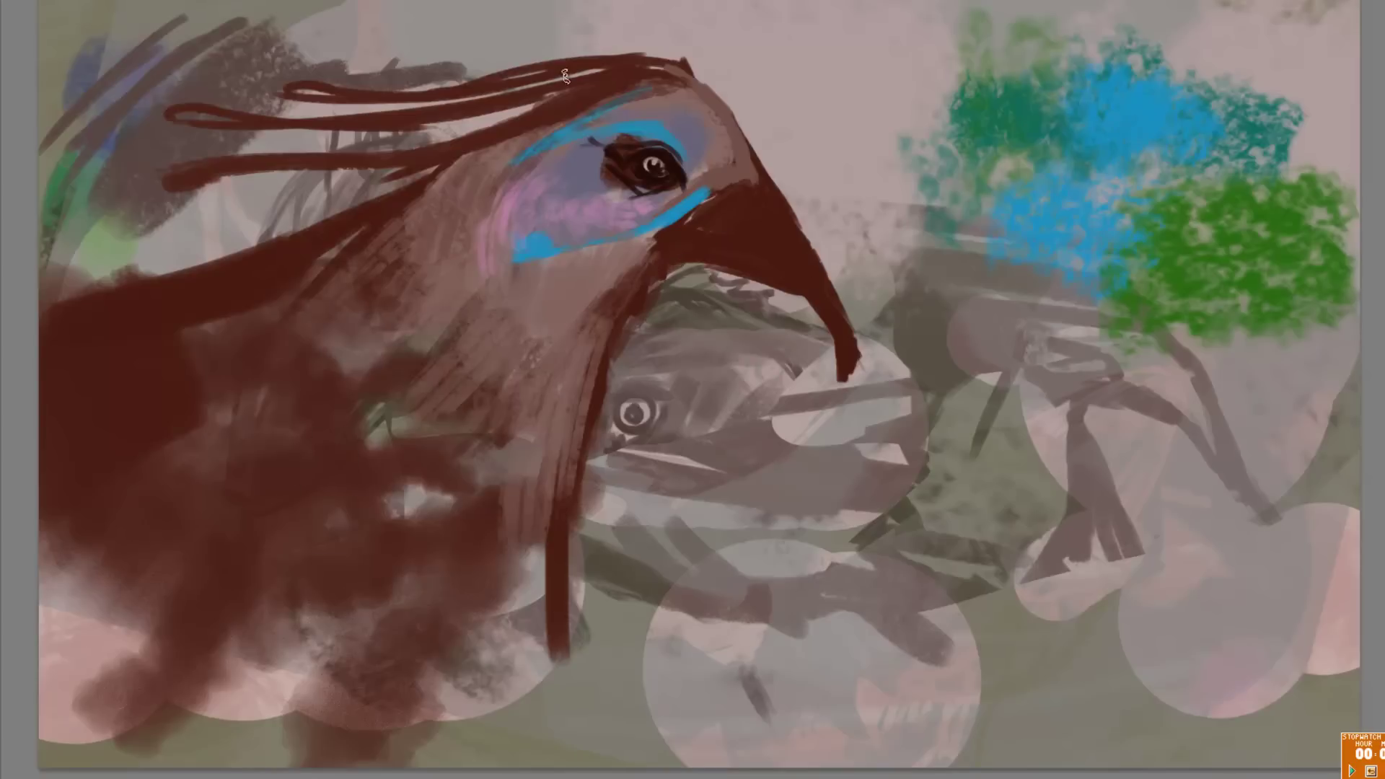
left_click_drag(207, 122, 519, 101)
left_click_drag(289, 92, 686, 65)
left_click_drag(169, 180, 591, 119)
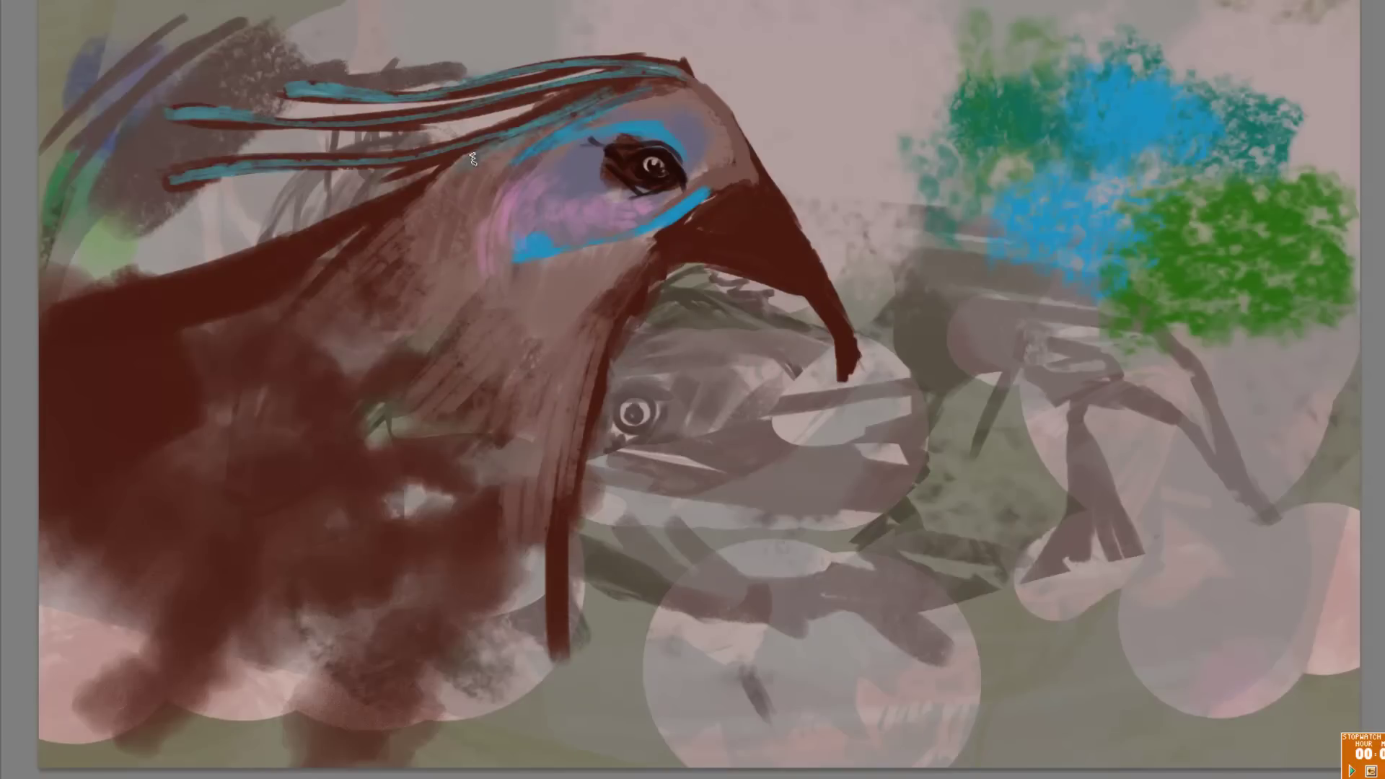
Step: Darken the neck with brown streaks and give the body a mottled pinkish-brown texture
left_click_drag(426, 252, 505, 311)
left_click_drag(642, 209, 505, 368)
left_click_drag(620, 289, 563, 469)
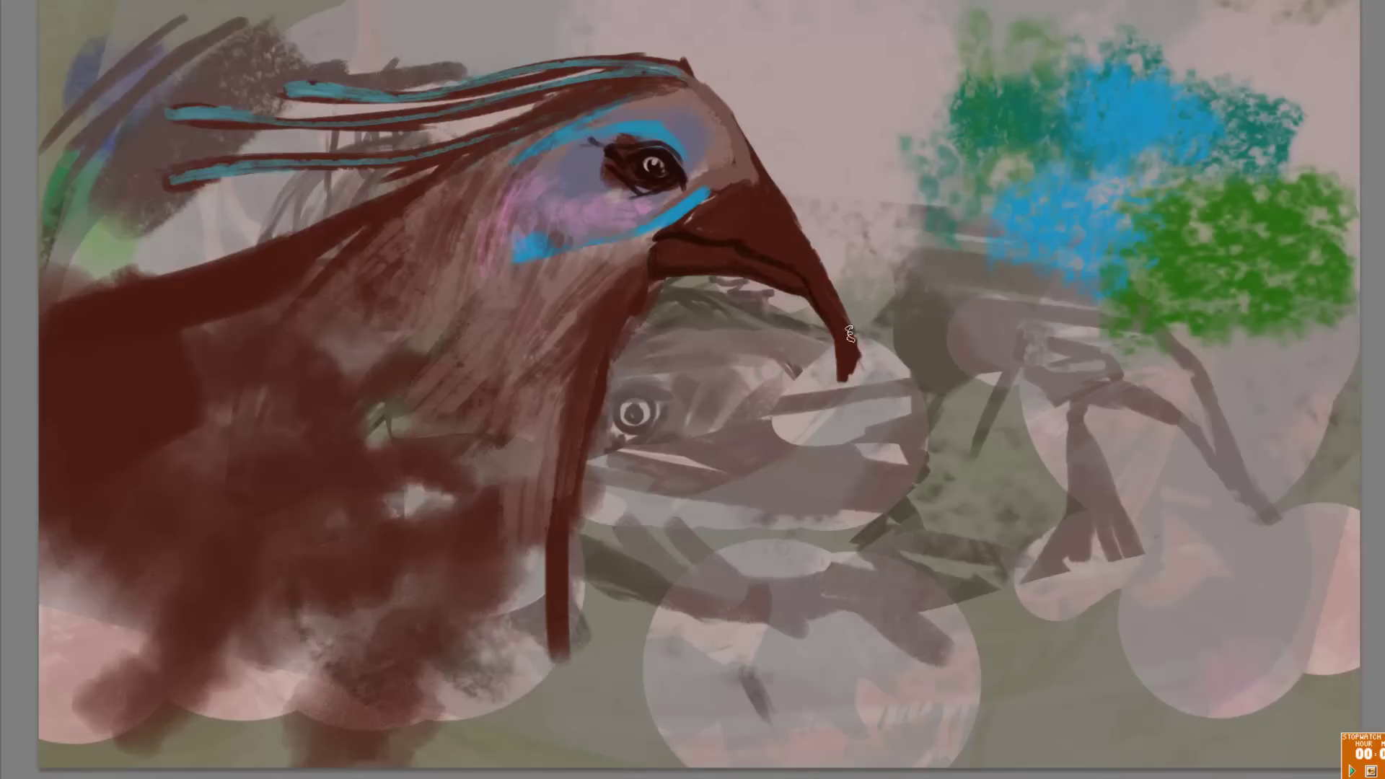
left_click_drag(404, 216, 216, 447)
left_click_drag(346, 245, 87, 635)
left_click_drag(505, 476, 361, 599)
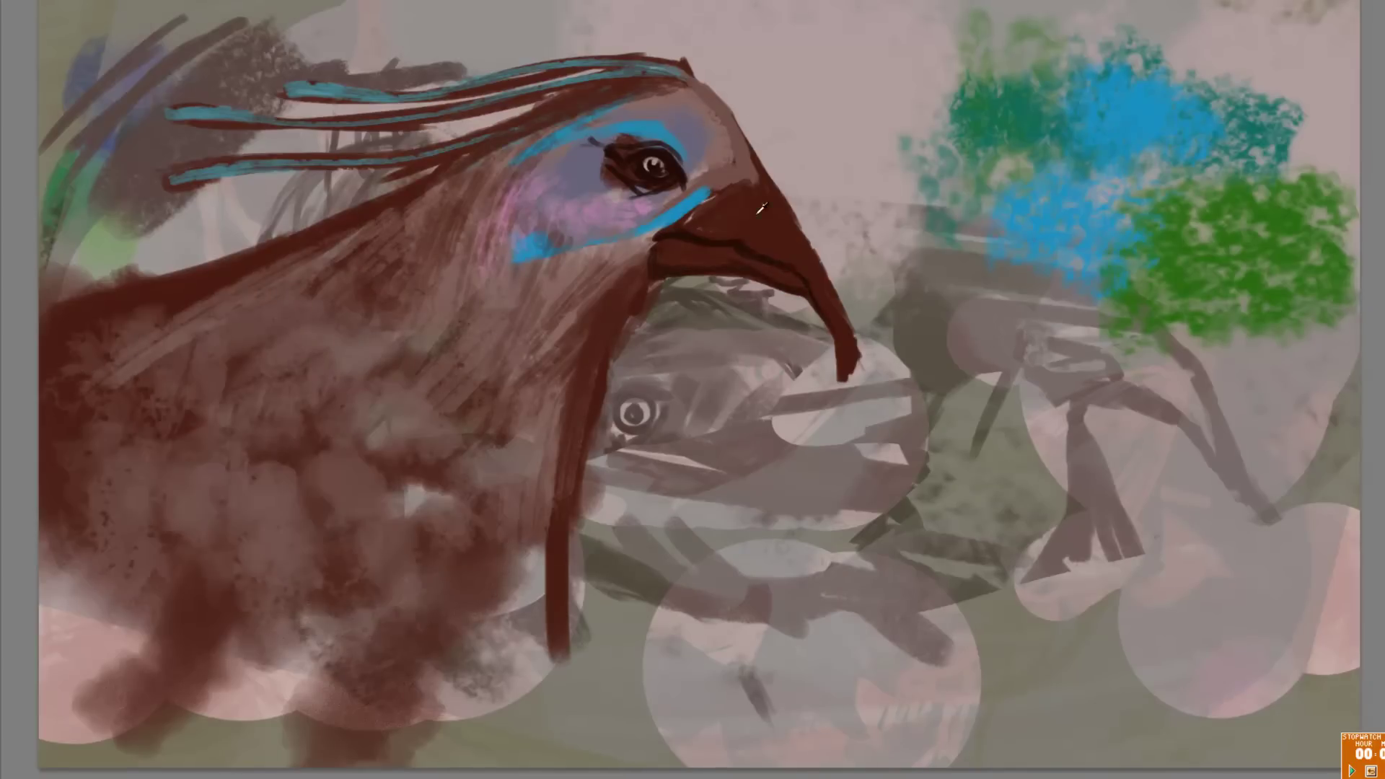
left_click_drag(607, 330, 552, 620)
Step: Darken the eye socket, mottle the neck teal, and paint dark brown arcs over the shoulder
left_click_drag(676, 139, 628, 126)
left_click_drag(736, 94, 664, 137)
left_click_drag(585, 303, 520, 426)
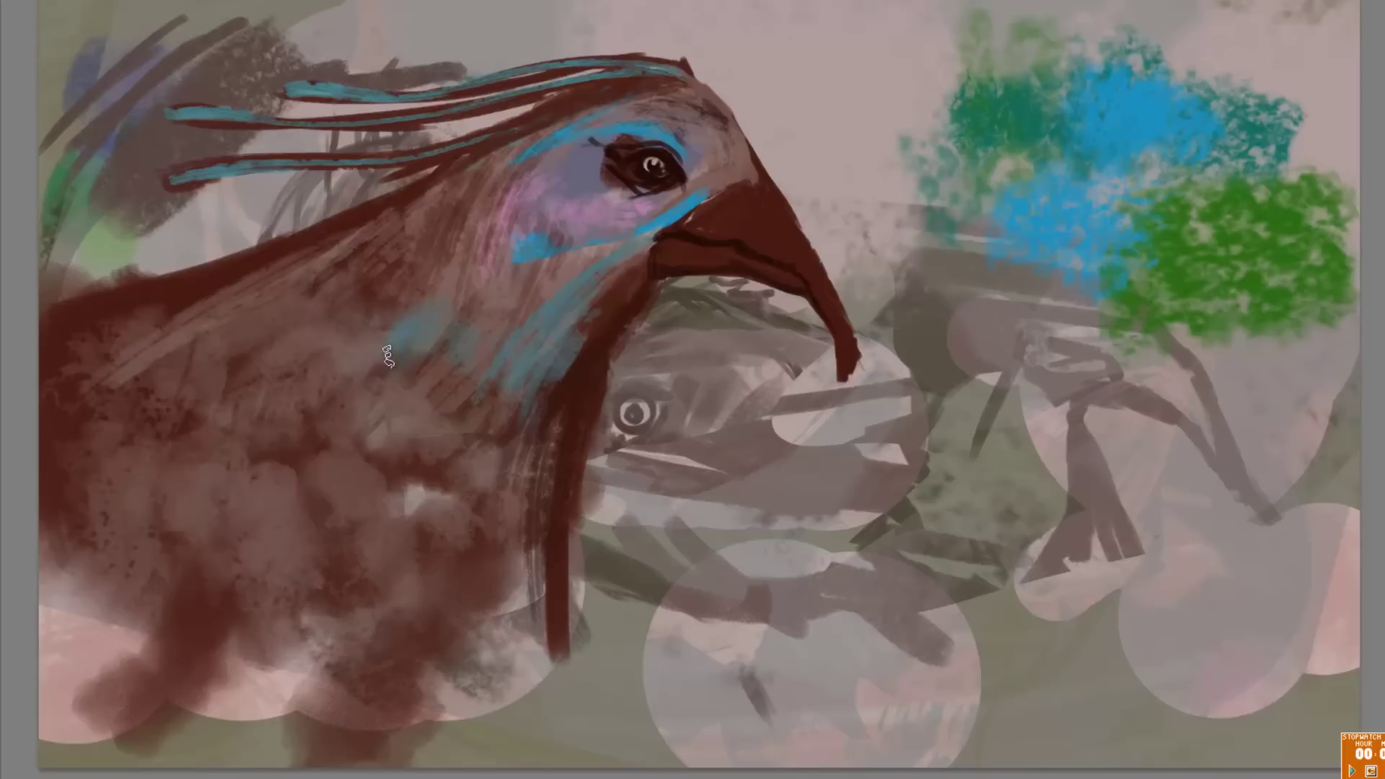
left_click_drag(303, 260, 453, 332)
left_click_drag(352, 313, 433, 455)
mouse_move(166, 296)
left_mouse_down()
mouse_move(426, 563)
mouse_move(440, 635)
left_mouse_up()
left_click_drag(217, 303, 371, 354)
Step: Undo the dark shoulder arcs, then add a pale beak highlight and reddish-brown neck stroke
key("ctrl+z")
key("ctrl+z")
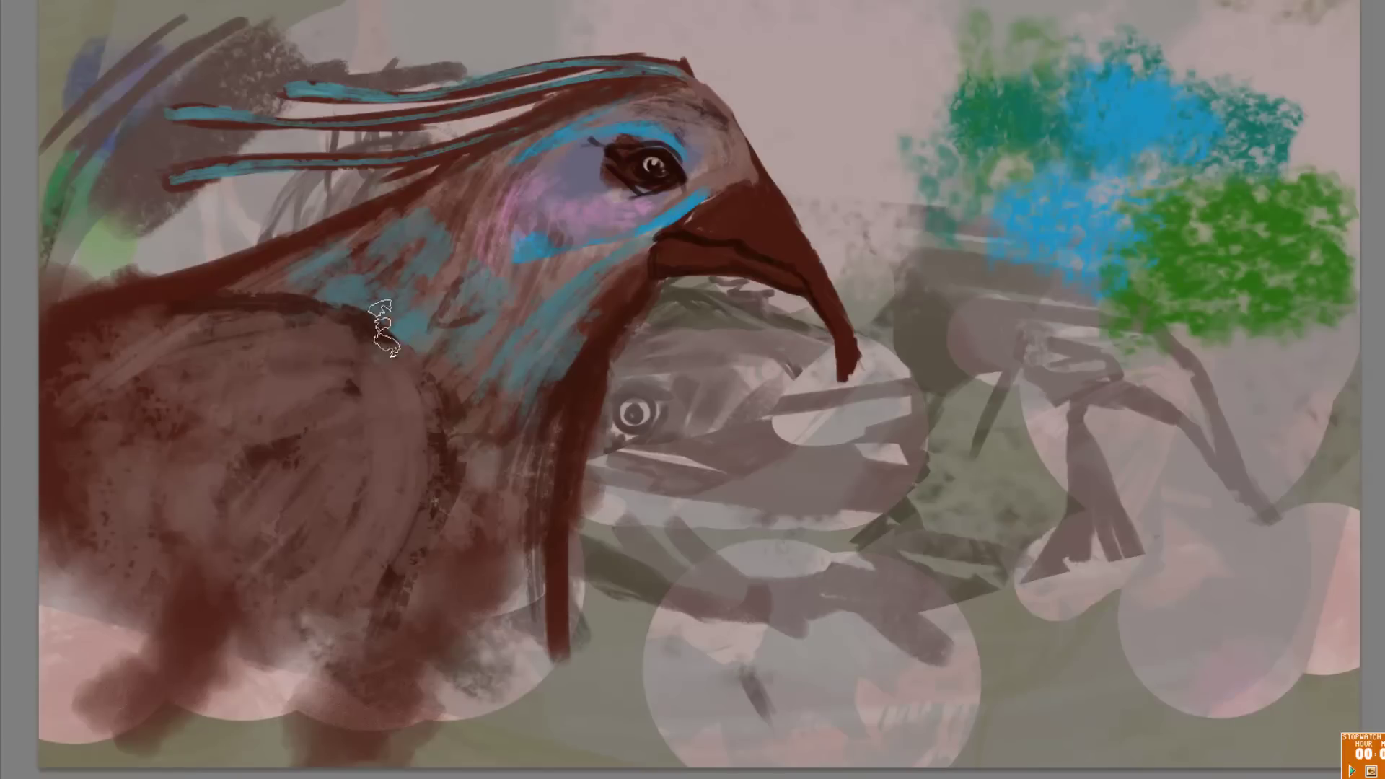
key("ctrl+z")
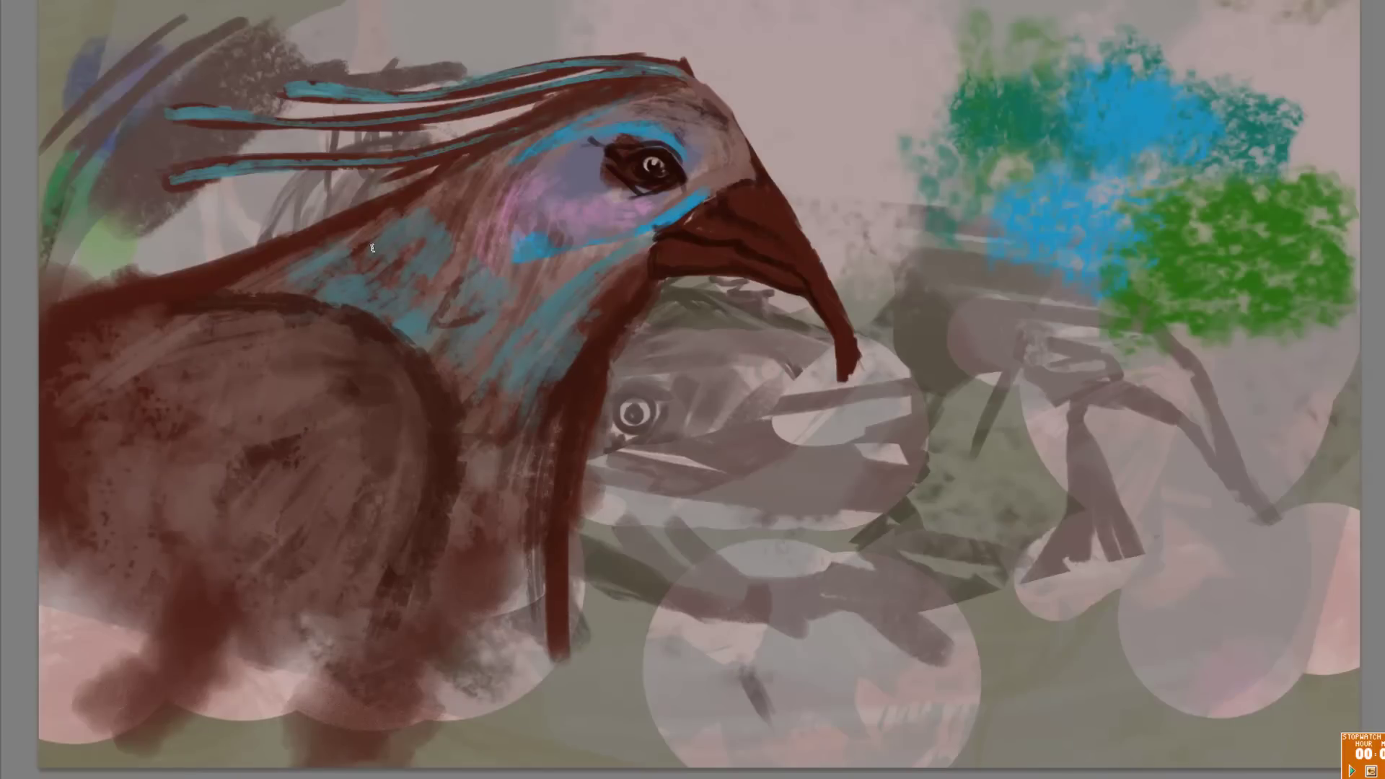
left_click_drag(763, 186, 819, 267)
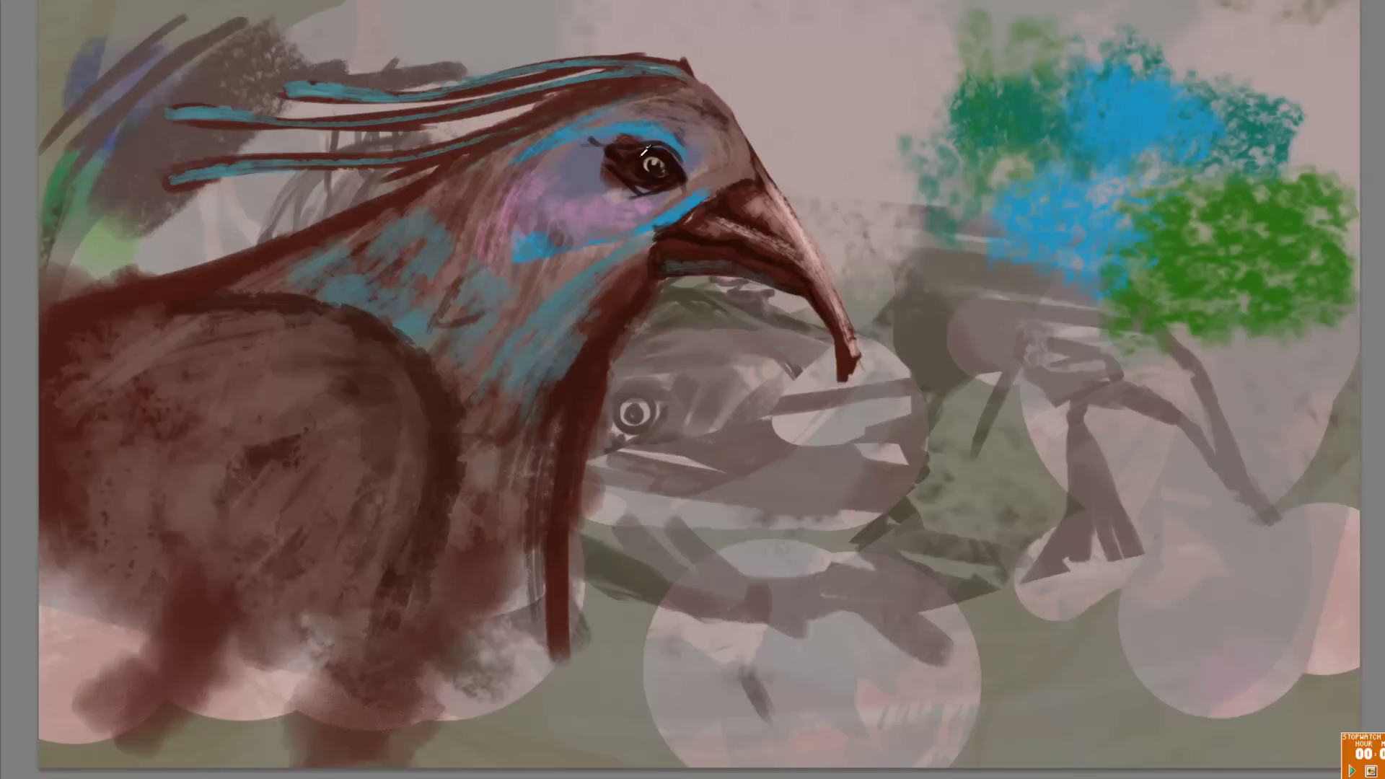
left_click_drag(549, 145, 289, 295)
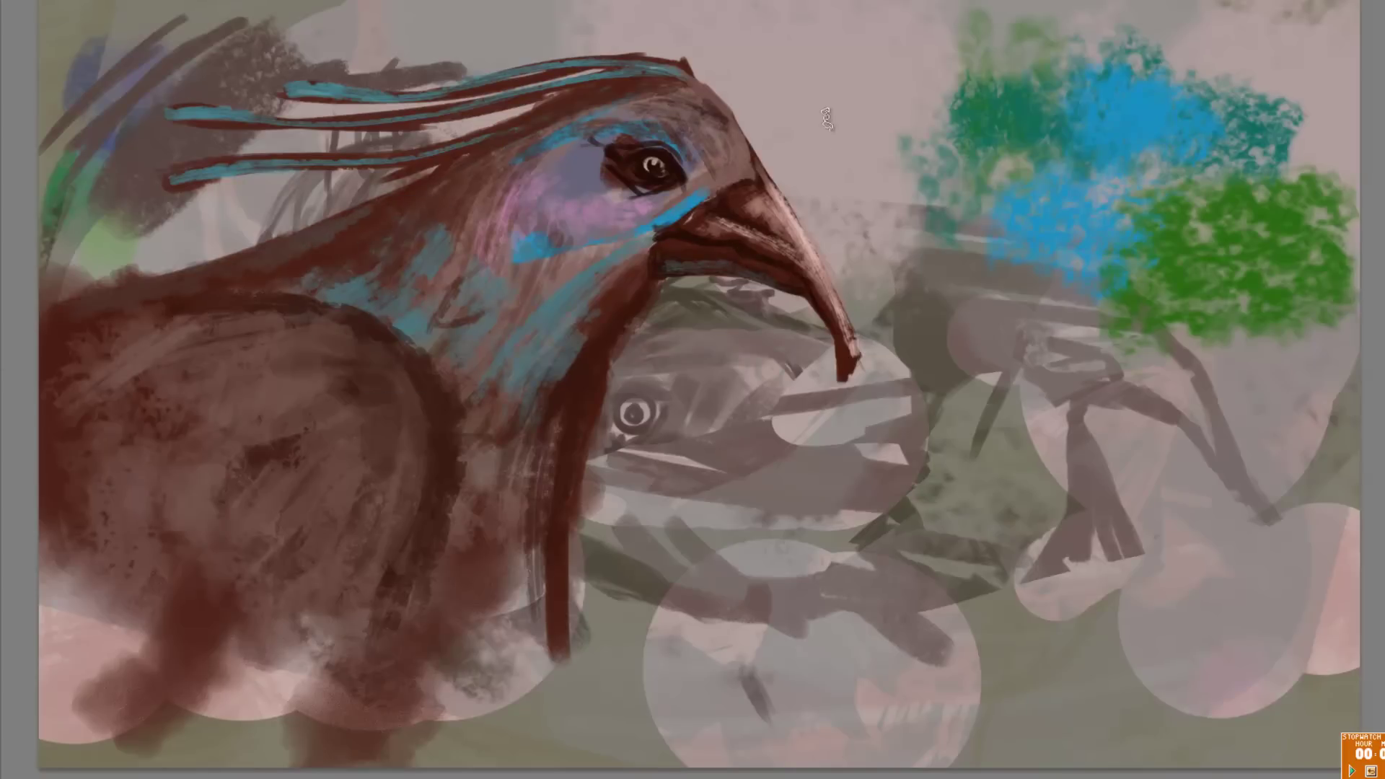
Step: Switch the brush to the Z-Chinese Ink 65 Dry tool preset
right_click(667, 285)
scroll(1253, 565, "down", 5)
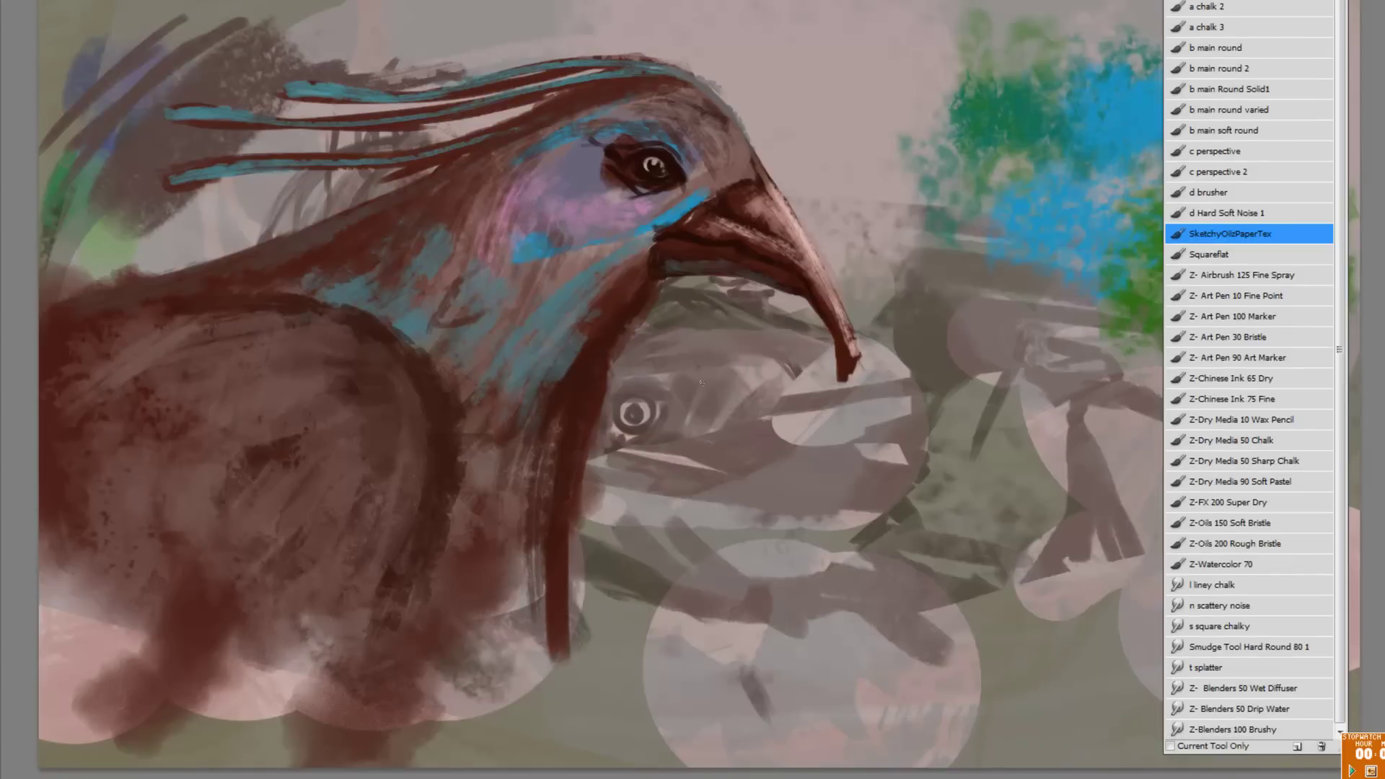
left_click(1214, 192)
left_click(1231, 396)
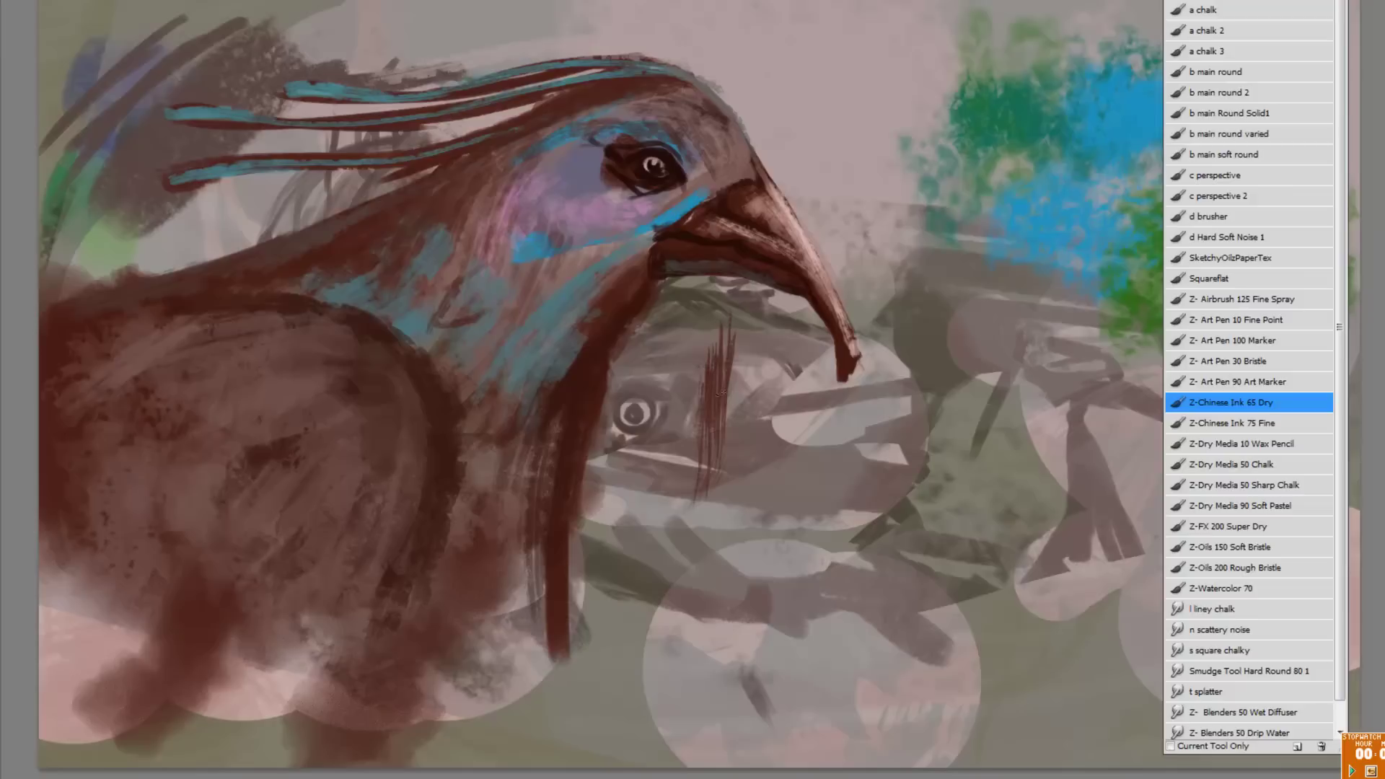
Step: Paint a pale blue-white beard below the beak with highlights along the beak and head top
left_click_drag(682, 339, 649, 461)
mouse_move(694, 346)
left_mouse_down()
mouse_move(577, 555)
mouse_move(640, 606)
left_mouse_up()
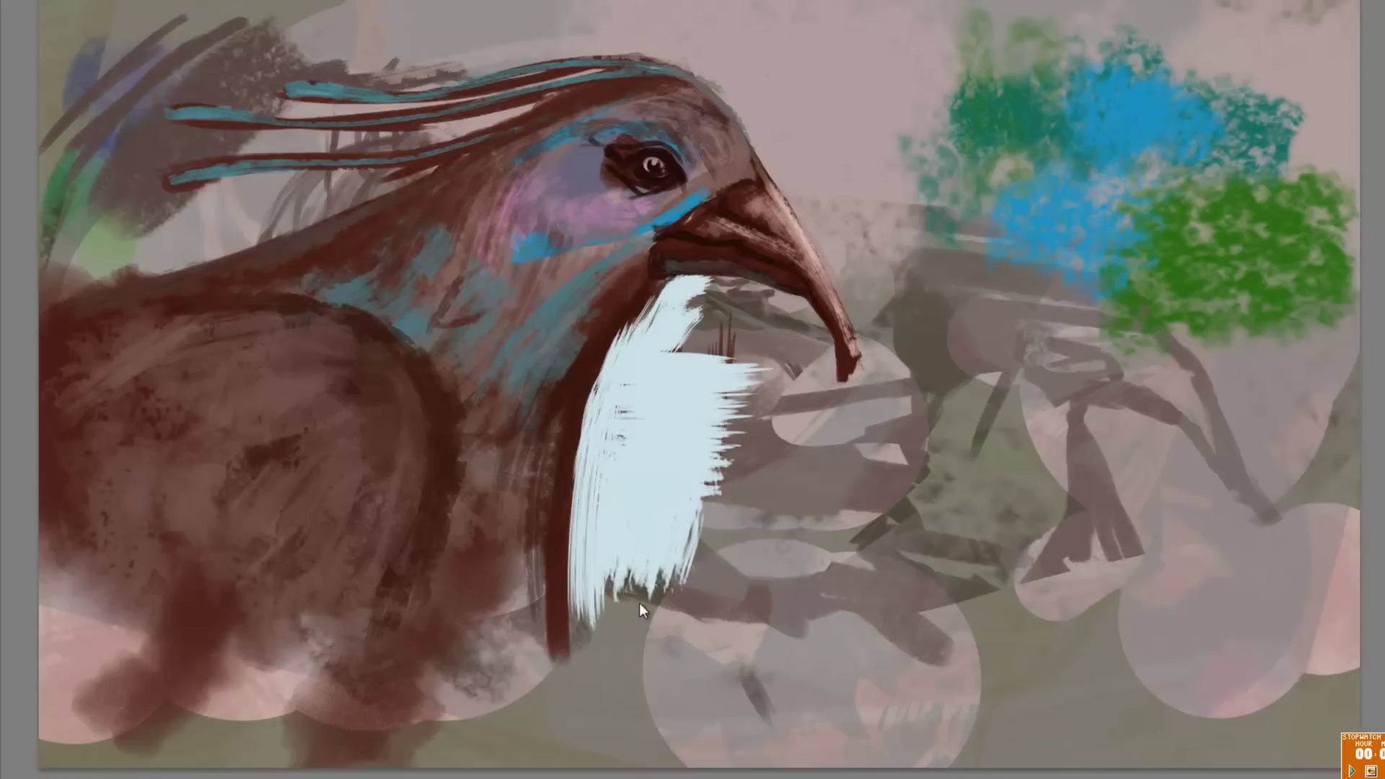
left_click_drag(649, 433, 556, 700)
mouse_move(711, 288)
left_mouse_down()
mouse_move(833, 346)
mouse_move(862, 433)
left_mouse_up()
left_click_drag(793, 303, 758, 592)
left_click_drag(722, 505, 685, 700)
mouse_move(692, 54)
left_mouse_down()
mouse_move(887, 325)
mouse_move(538, 46)
mouse_move(159, 52)
left_mouse_up()
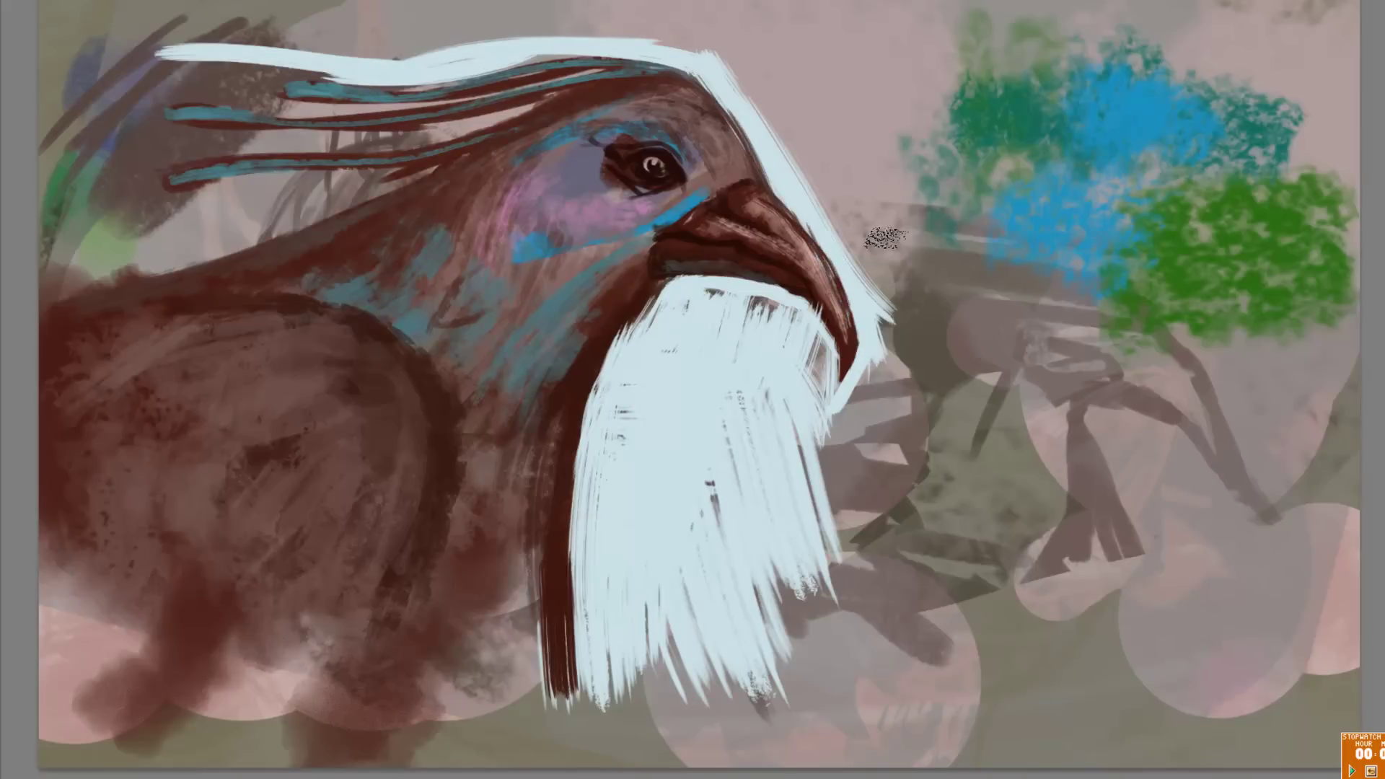
left_click_drag(598, 26, 1356, 29)
Step: Lay a broad stroke across the top right with a wider textured brush
right_click(866, 108)
scroll(1082, 361, "down", 2)
double_click(1083, 325)
mouse_move(721, 87)
left_mouse_down()
mouse_move(1271, 144)
mouse_move(902, 252)
mouse_move(1047, 469)
left_mouse_up()
Step: Cover the background and the beard with pale blue sky
mouse_move(1356, 311)
left_mouse_down()
mouse_move(851, 357)
mouse_move(592, 365)
left_mouse_up()
mouse_move(591, 415)
left_mouse_down()
mouse_move(1360, 407)
mouse_move(599, 390)
mouse_move(1258, 358)
left_mouse_up()
mouse_move(938, 72)
left_mouse_down()
mouse_move(108, 43)
mouse_move(87, 289)
left_mouse_up()
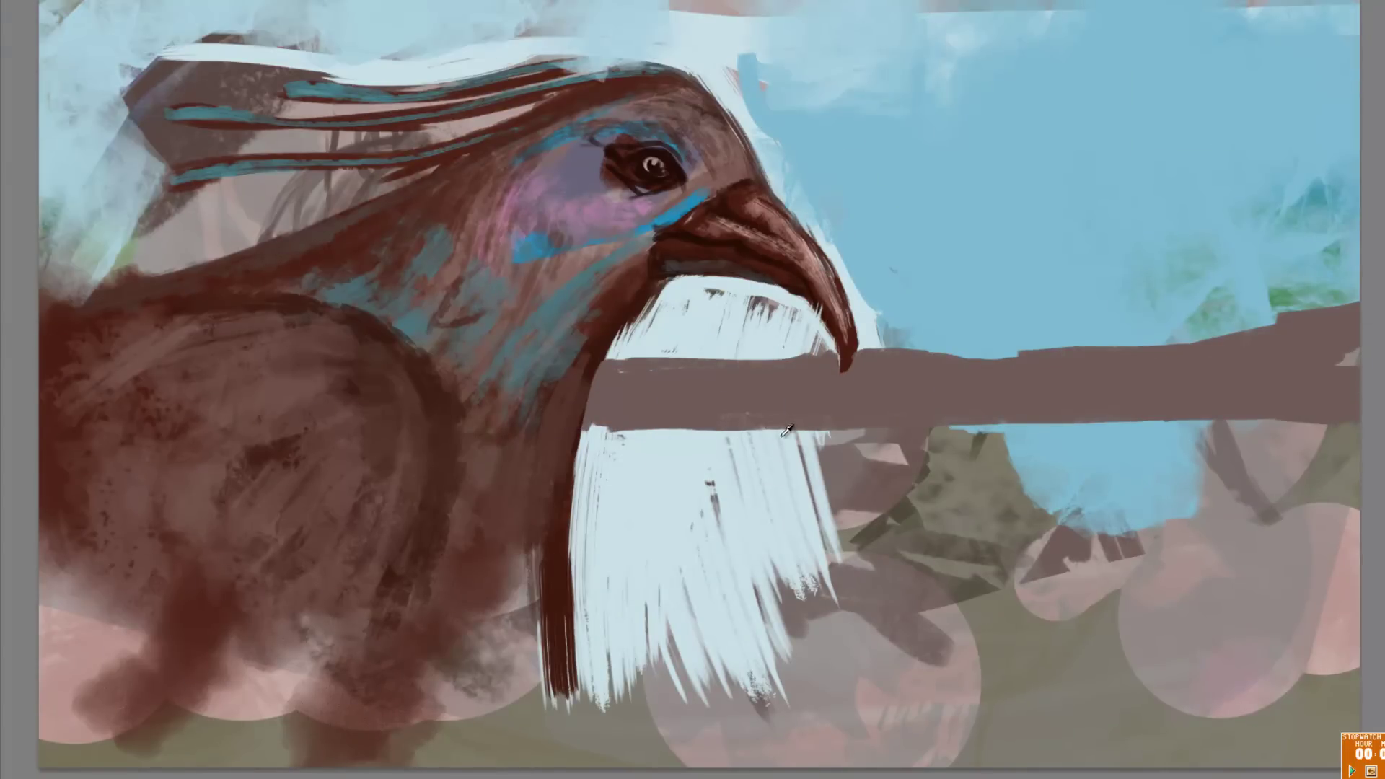
left_click_drag(1342, 361, 967, 383)
mouse_move(667, 363)
left_mouse_down()
mouse_move(959, 371)
mouse_move(604, 572)
mouse_move(664, 310)
mouse_move(862, 340)
left_mouse_up()
Step: Reshape and darken the beak's upper edge and smooth the neck in brown
left_click_drag(841, 285, 784, 227)
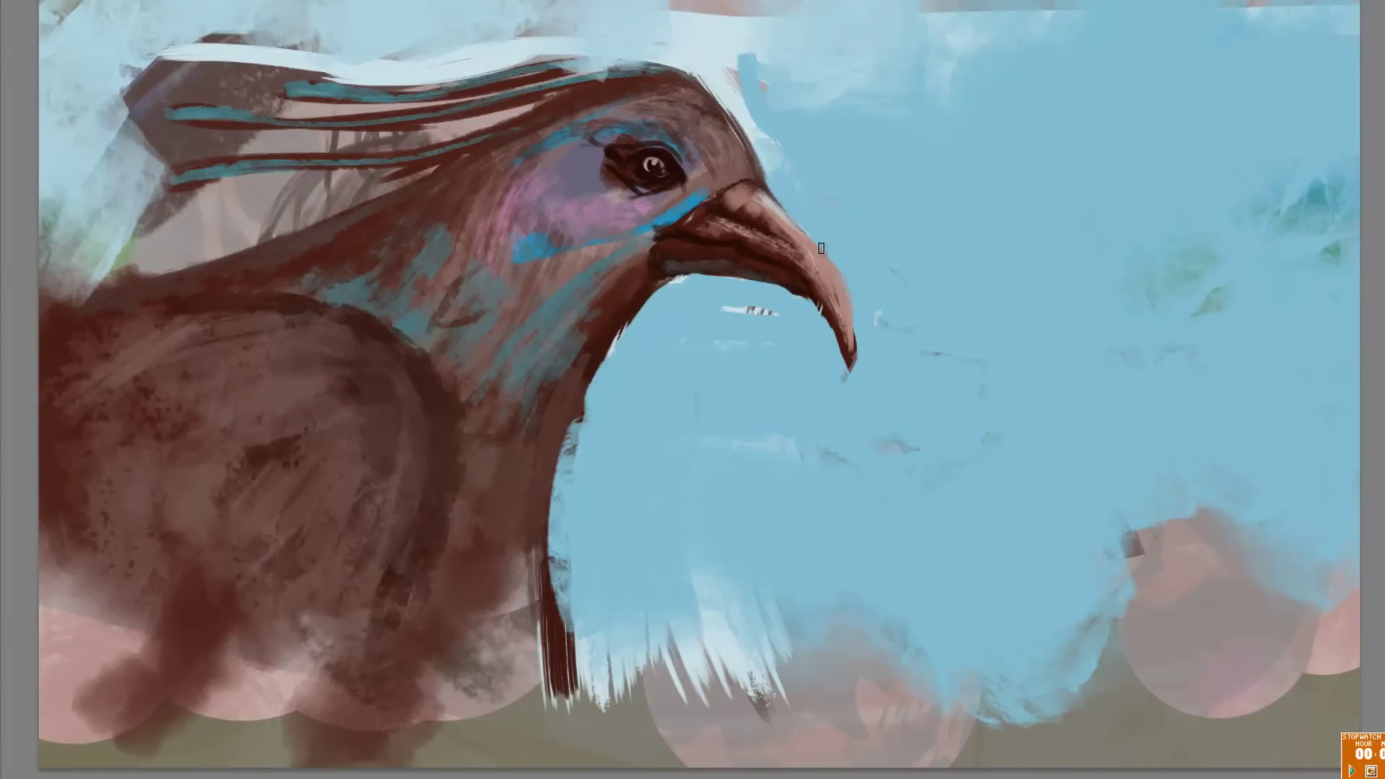
left_click_drag(743, 196, 850, 339)
left_click_drag(490, 370, 478, 397)
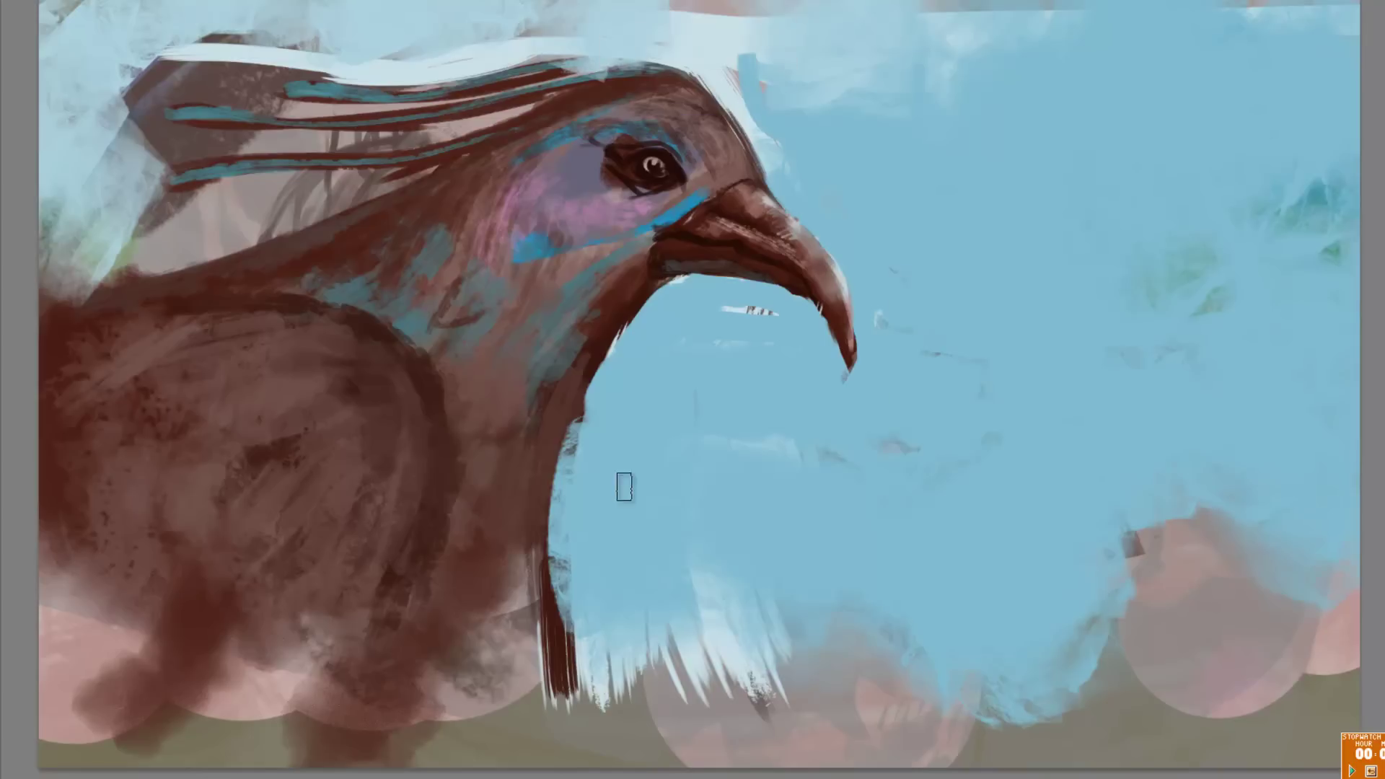
Step: Build white cloud masses with teal shading around the bird's head
left_click_drag(866, 108, 1010, 311)
mouse_move(610, 368)
left_mouse_down()
mouse_move(859, 387)
mouse_move(837, 329)
mouse_move(1169, 309)
mouse_move(634, 433)
mouse_move(1227, 375)
left_mouse_up()
left_click_drag(1010, 397, 1191, 354)
mouse_move(1325, 189)
left_mouse_down()
mouse_move(587, 433)
mouse_move(1021, 335)
left_mouse_up()
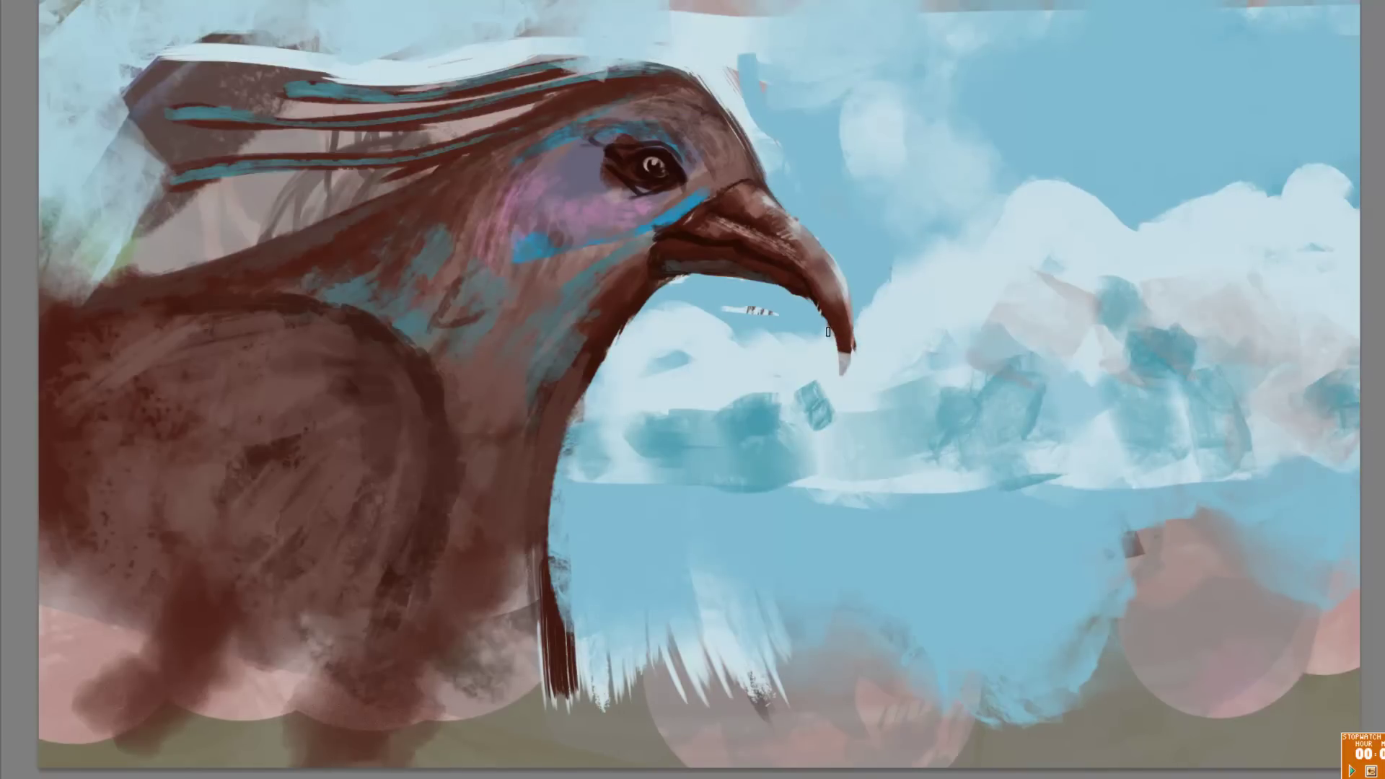
mouse_move(721, 65)
left_mouse_down()
mouse_move(903, 111)
mouse_move(1335, 94)
mouse_move(109, 79)
mouse_move(560, 40)
left_mouse_up()
Step: Reshape the head outline with sky blue using an oval brush
right_click(560, 177)
double_click(620, 310)
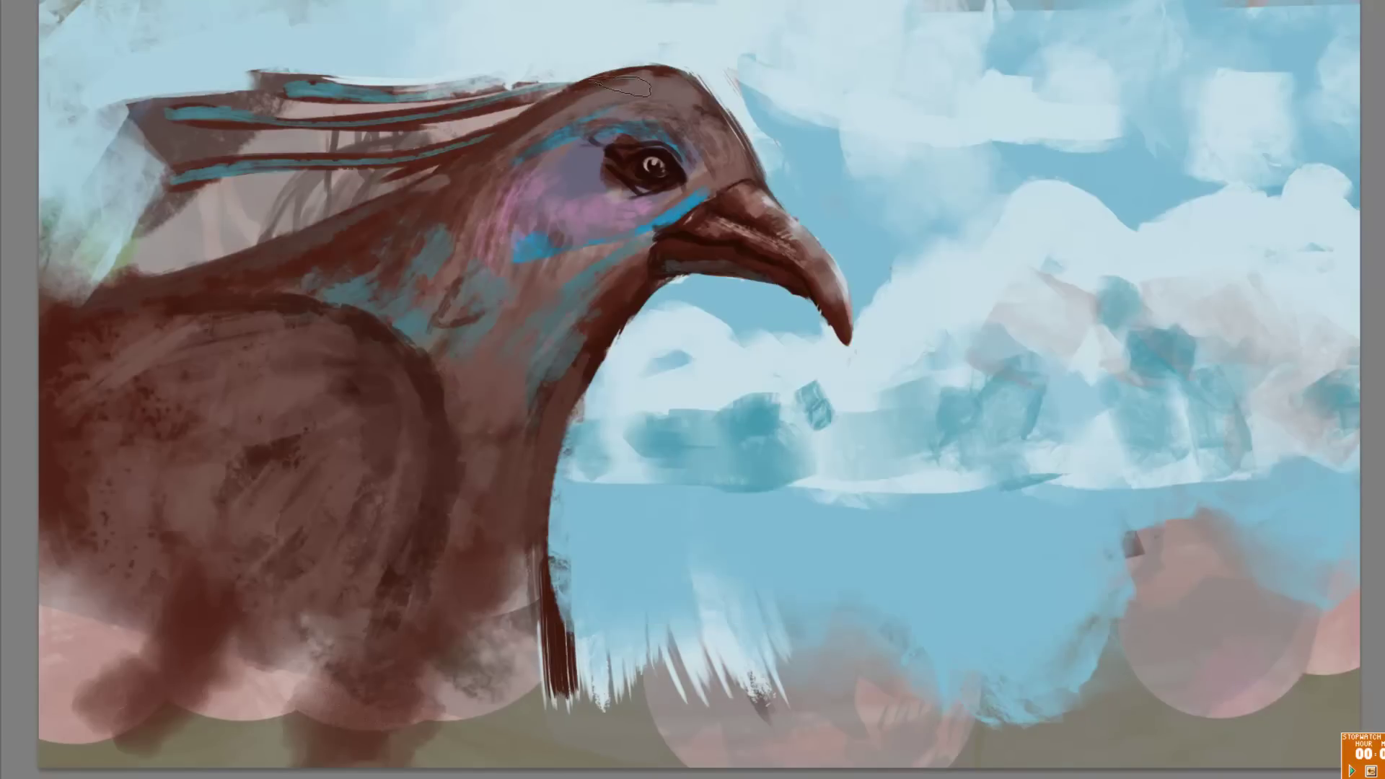
left_click_drag(711, 109, 783, 195)
left_click_drag(736, 130, 552, 54)
left_click_drag(656, 57, 782, 189)
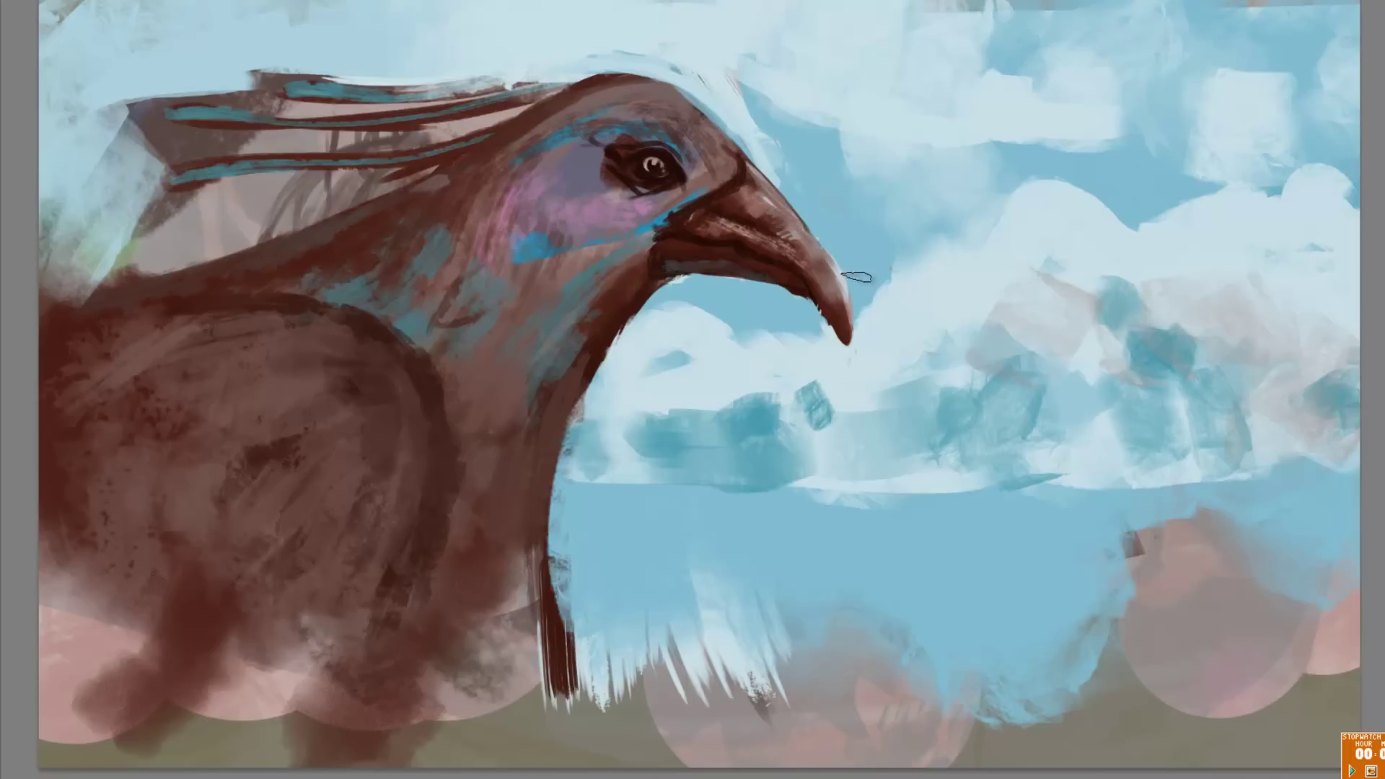
Step: Draw a straight olive horizon line with olive-grey water strokes beneath it
left_click_drag(606, 367, 491, 657)
left_click(225, 743, "alt")
left_click_drag(515, 494, 1361, 468)
mouse_move(624, 549)
left_mouse_down()
mouse_move(1025, 498)
mouse_move(1361, 563)
left_mouse_up()
left_click_drag(512, 556, 1237, 603)
mouse_move(1371, 635)
left_mouse_down()
mouse_move(497, 606)
mouse_move(545, 513)
left_mouse_up()
Step: Darken the lower neck, under the beak and the bottom-left circles with brown
left_click_drag(469, 548, 353, 707)
mouse_move(655, 283)
left_mouse_down()
mouse_move(634, 337)
mouse_move(325, 693)
left_mouse_up()
mouse_move(354, 635)
left_mouse_down()
mouse_move(259, 729)
mouse_move(94, 534)
left_mouse_up()
Step: Paint light-blue sky streaks behind the bird's head and along the top edge
left_click_drag(153, 273, 119, 144)
left_click_drag(513, 119, 151, 155)
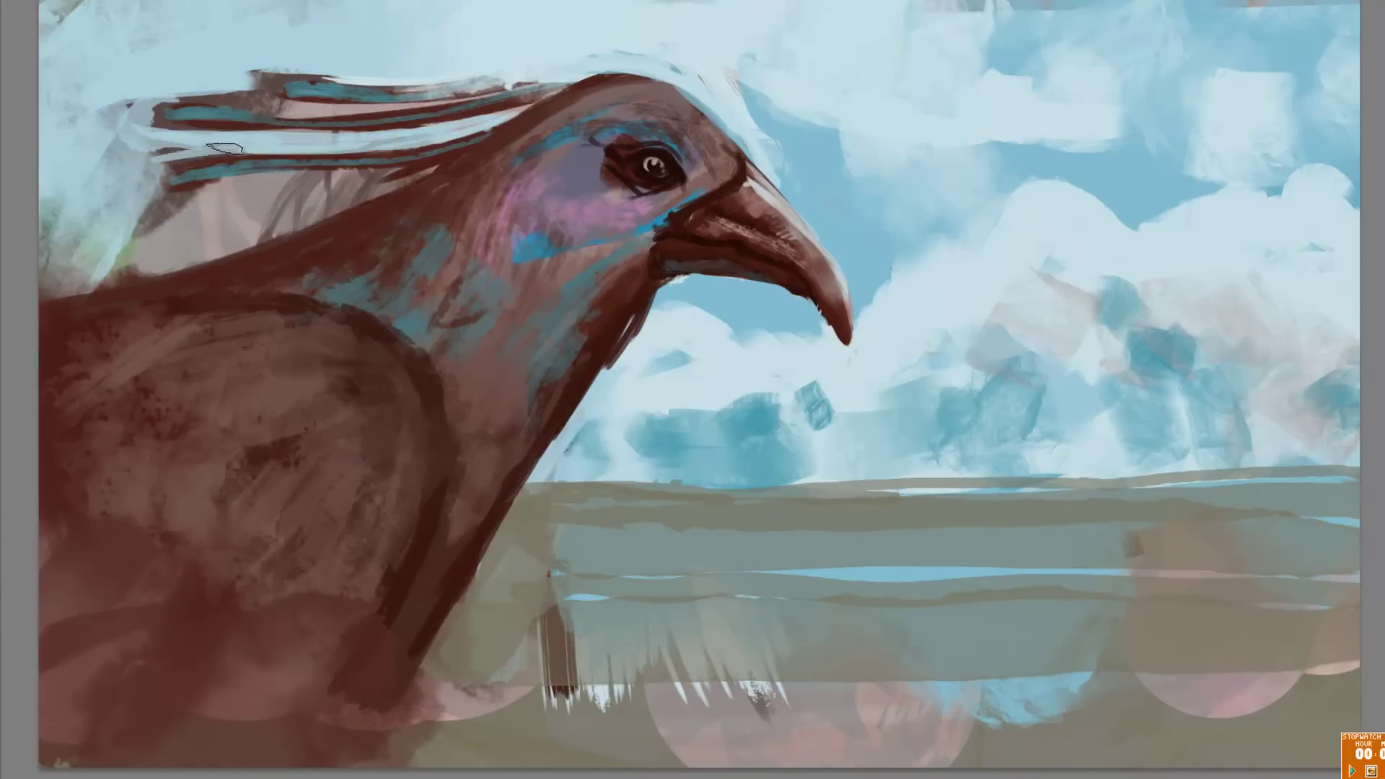
left_click_drag(307, 177, 62, 231)
left_click_drag(447, 166, 72, 231)
left_click_drag(188, 238, 80, 303)
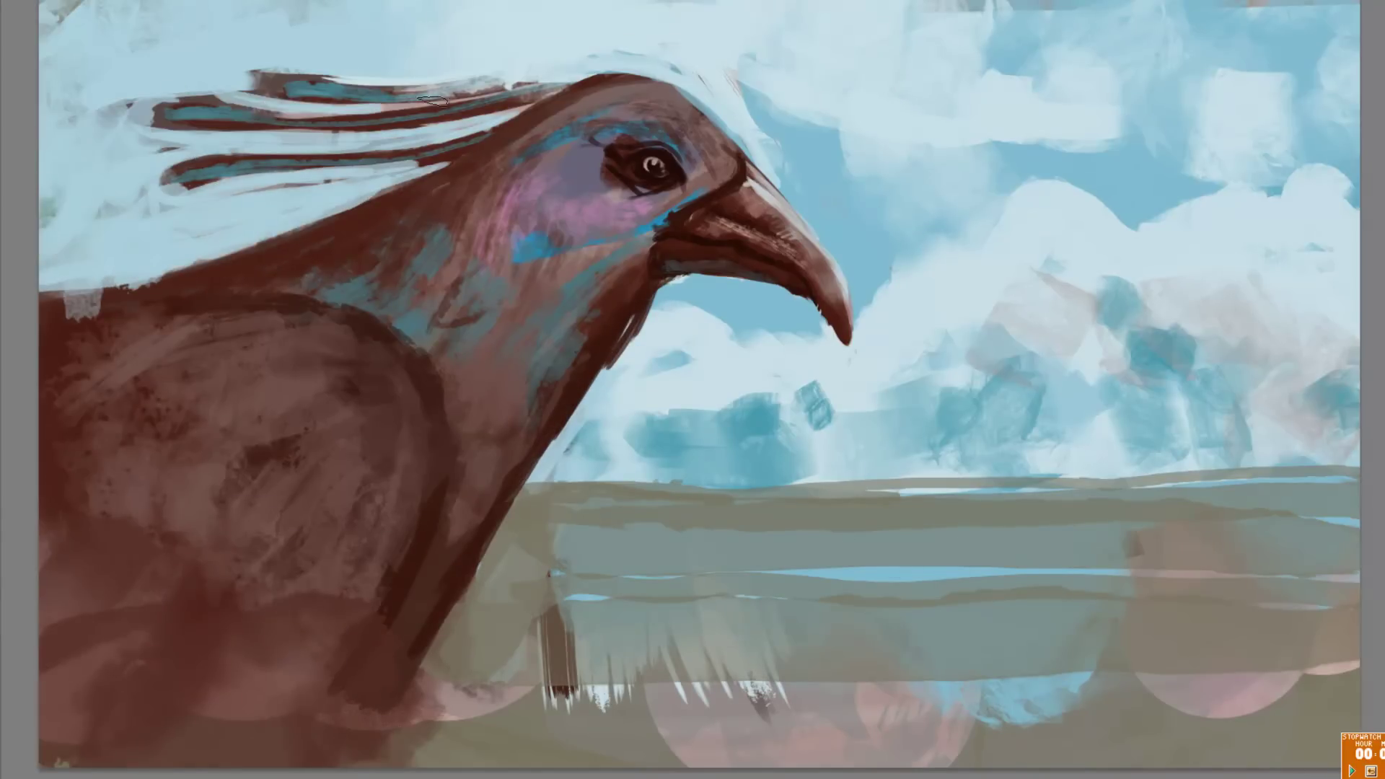
left_click_drag(447, 65, 166, 105)
left_click_drag(1154, 29, 866, 22)
Step: Paint purple-grey clouds across the upper and mid-right sky
mouse_move(657, 43)
left_mouse_down()
mouse_move(898, 108)
mouse_move(1154, 145)
left_mouse_up()
left_click_drag(1212, 145, 1253, 148)
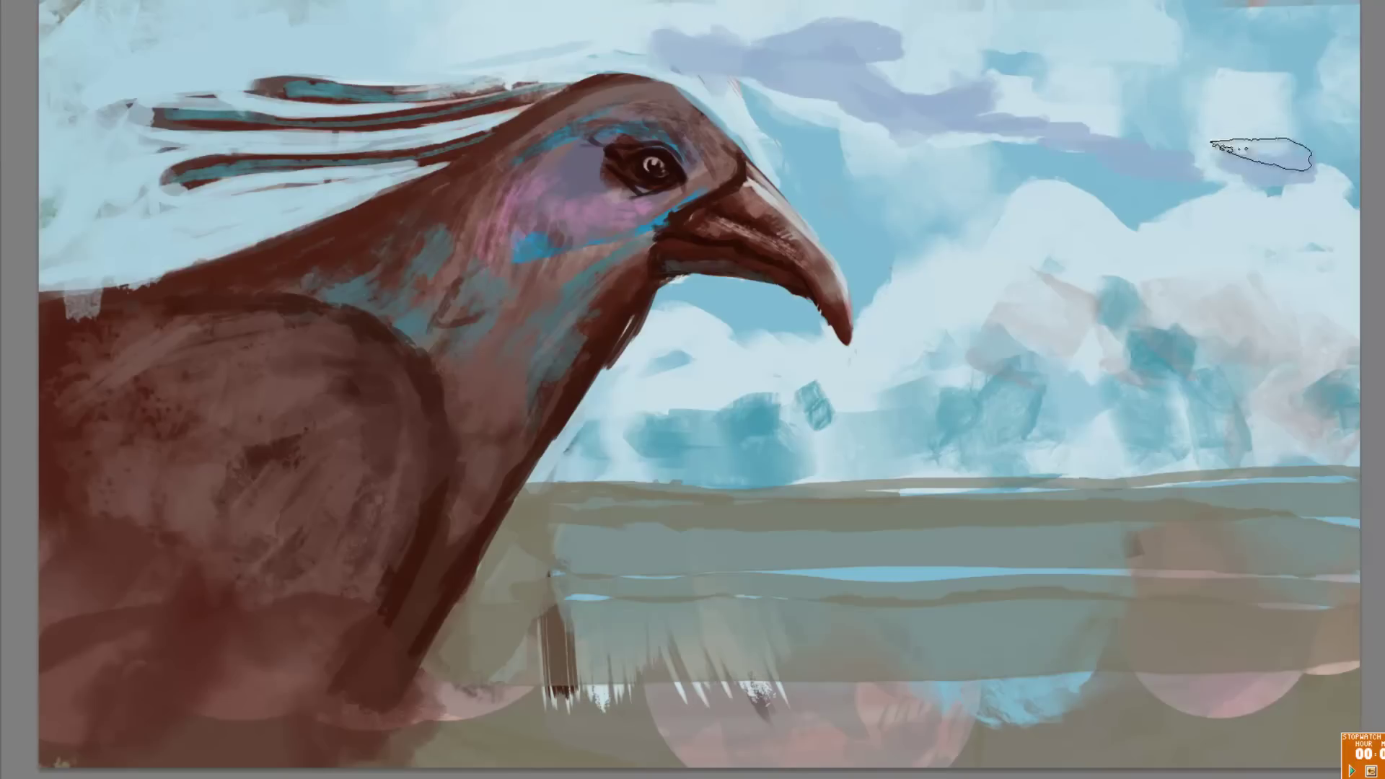
left_click_drag(1010, 65, 1306, 166)
left_click_drag(902, 375, 1097, 354)
Step: Paint pale white-blue clouds over the lower sky along the horizon
left_click_drag(816, 491, 1140, 411)
left_click_drag(974, 462, 1212, 289)
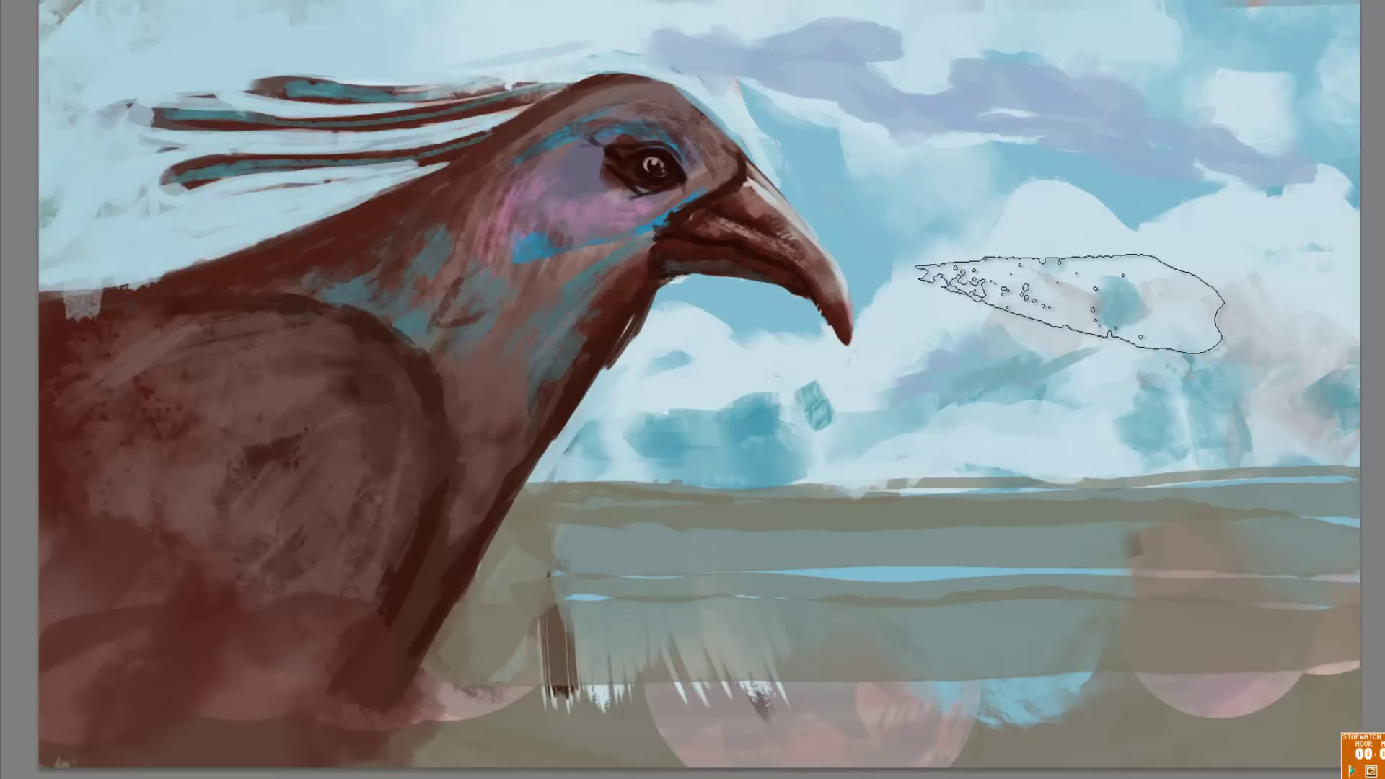
left_click_drag(923, 303, 1284, 404)
left_click_drag(1190, 448, 834, 479)
left_click_drag(1010, 462, 693, 483)
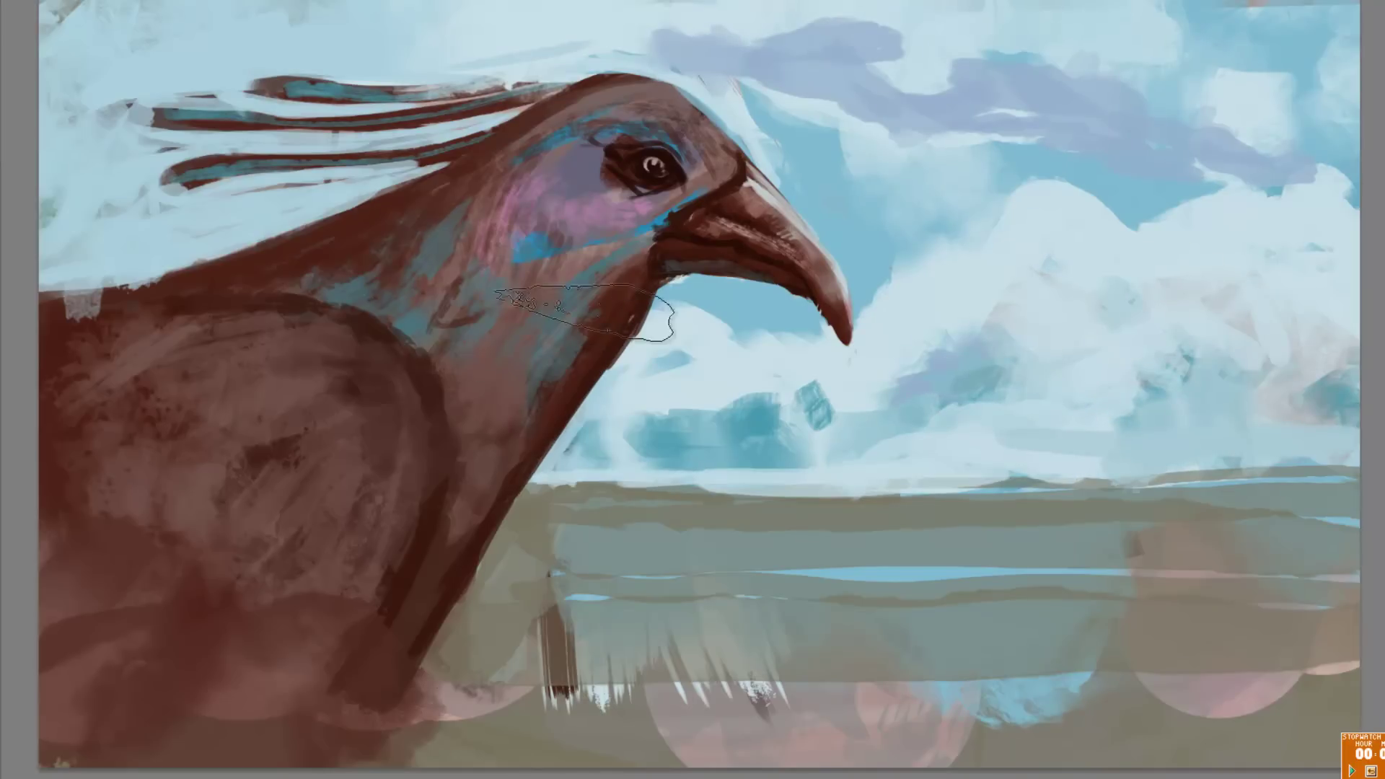
left_click(1140, 546, "alt")
Step: Sketch the right windmill tower and lay light-blue water strokes across the ground
mouse_move(1067, 564)
left_mouse_down()
mouse_move(1086, 404)
mouse_move(1183, 556)
mouse_move(1059, 561)
left_mouse_up()
left_click_drag(599, 588, 1356, 599)
left_click_drag(751, 624, 455, 634)
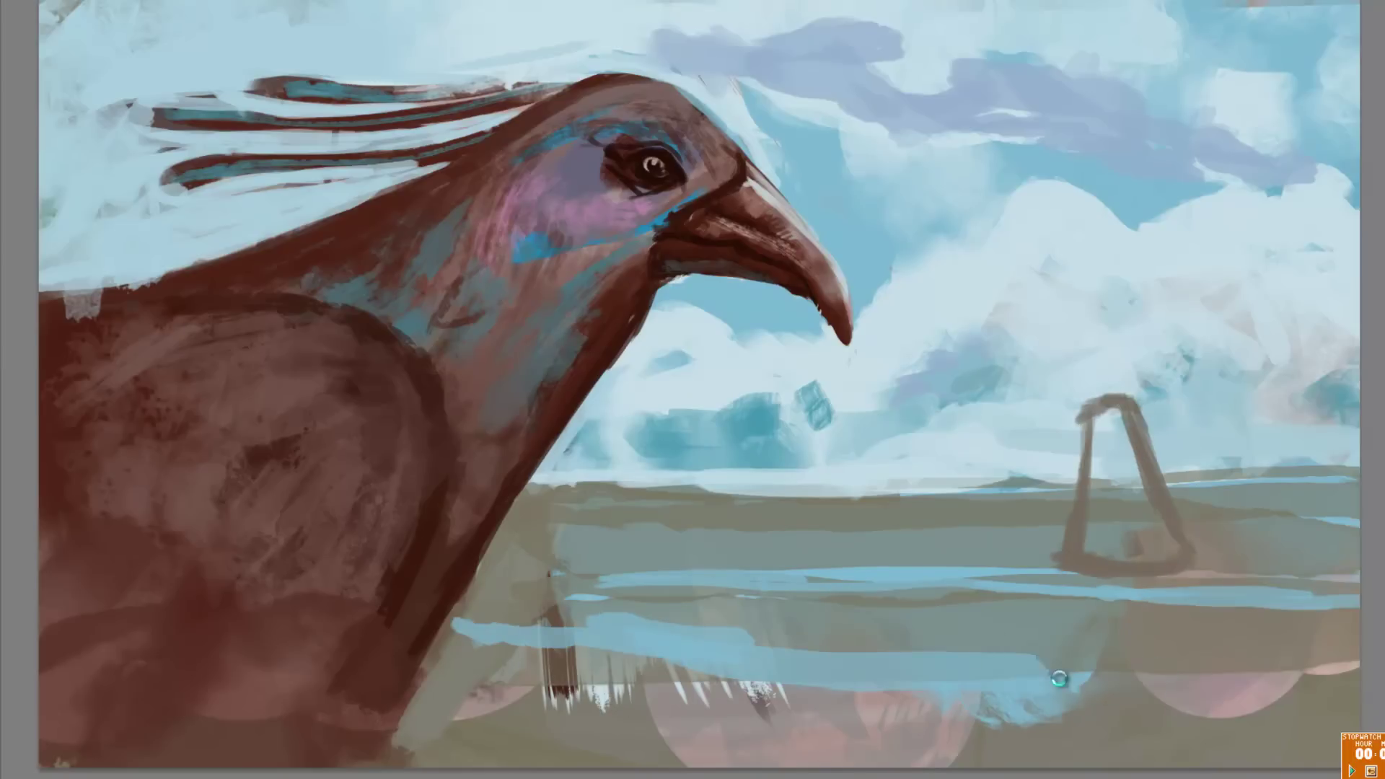
left_click_drag(584, 664, 1357, 692)
left_click_drag(1082, 404, 1068, 563)
Step: Paint sails and dark brown towers on both windmills, plus grey-blue and teal neck accents
left_click_drag(1104, 433, 1140, 555)
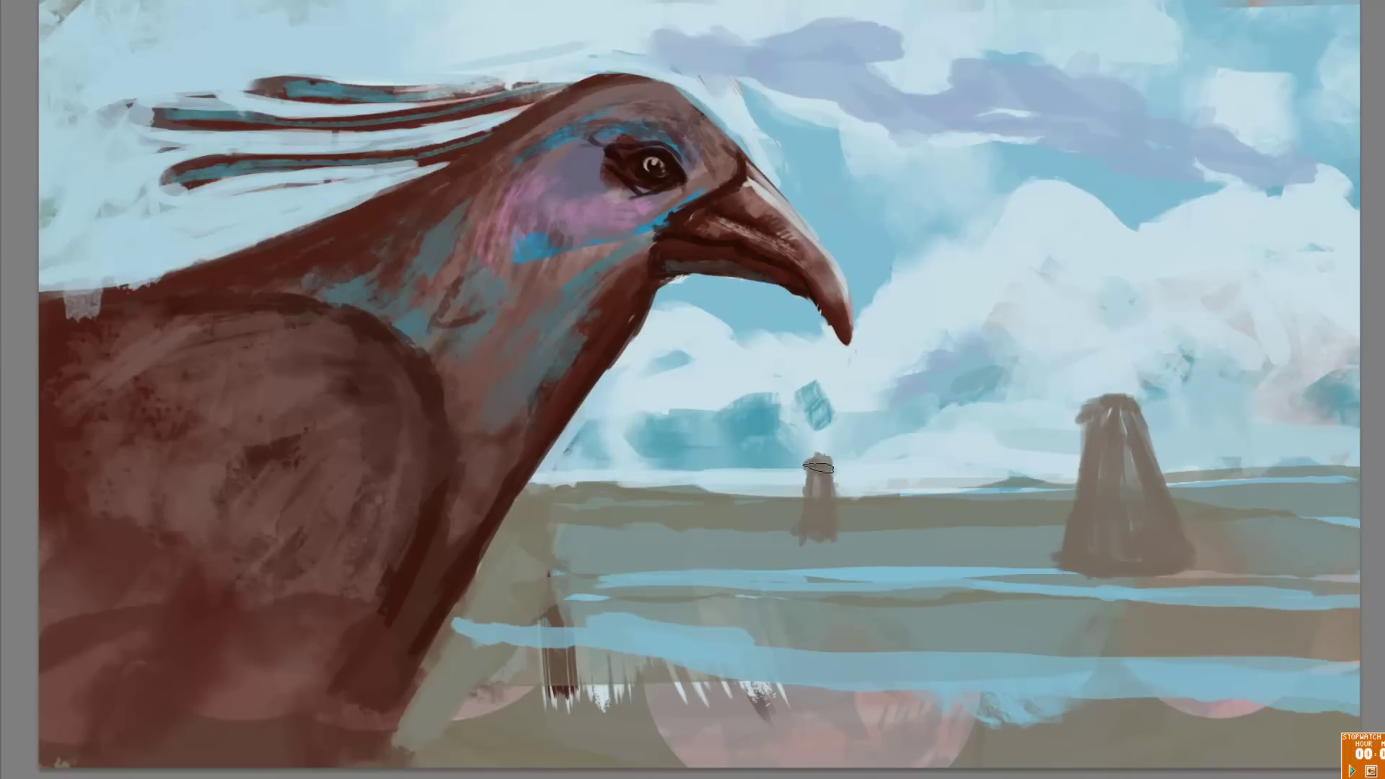
mouse_move(1086, 393)
left_mouse_down()
mouse_move(1054, 299)
mouse_move(1198, 346)
left_mouse_up()
left_click_drag(1100, 411, 1025, 437)
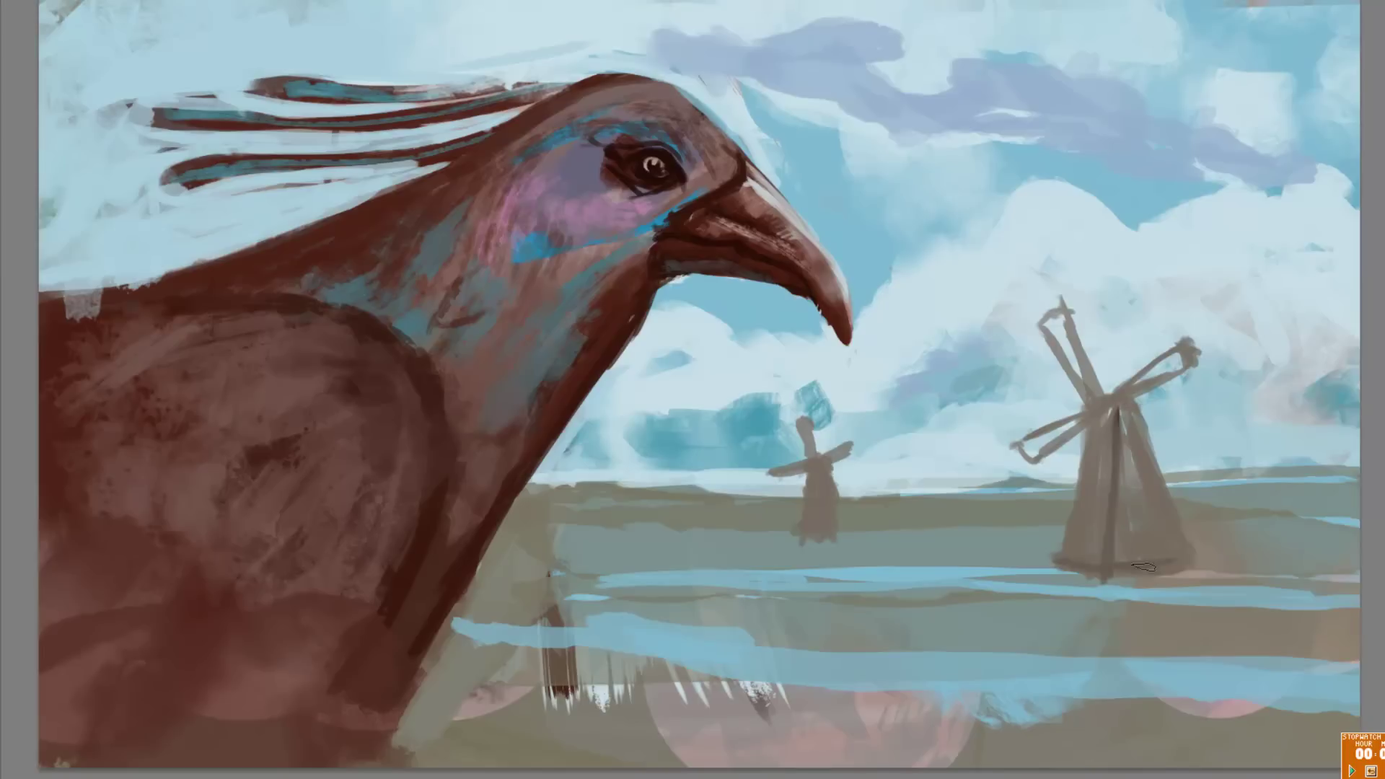
left_click_drag(1135, 495, 1082, 556)
left_click_drag(814, 476, 812, 541)
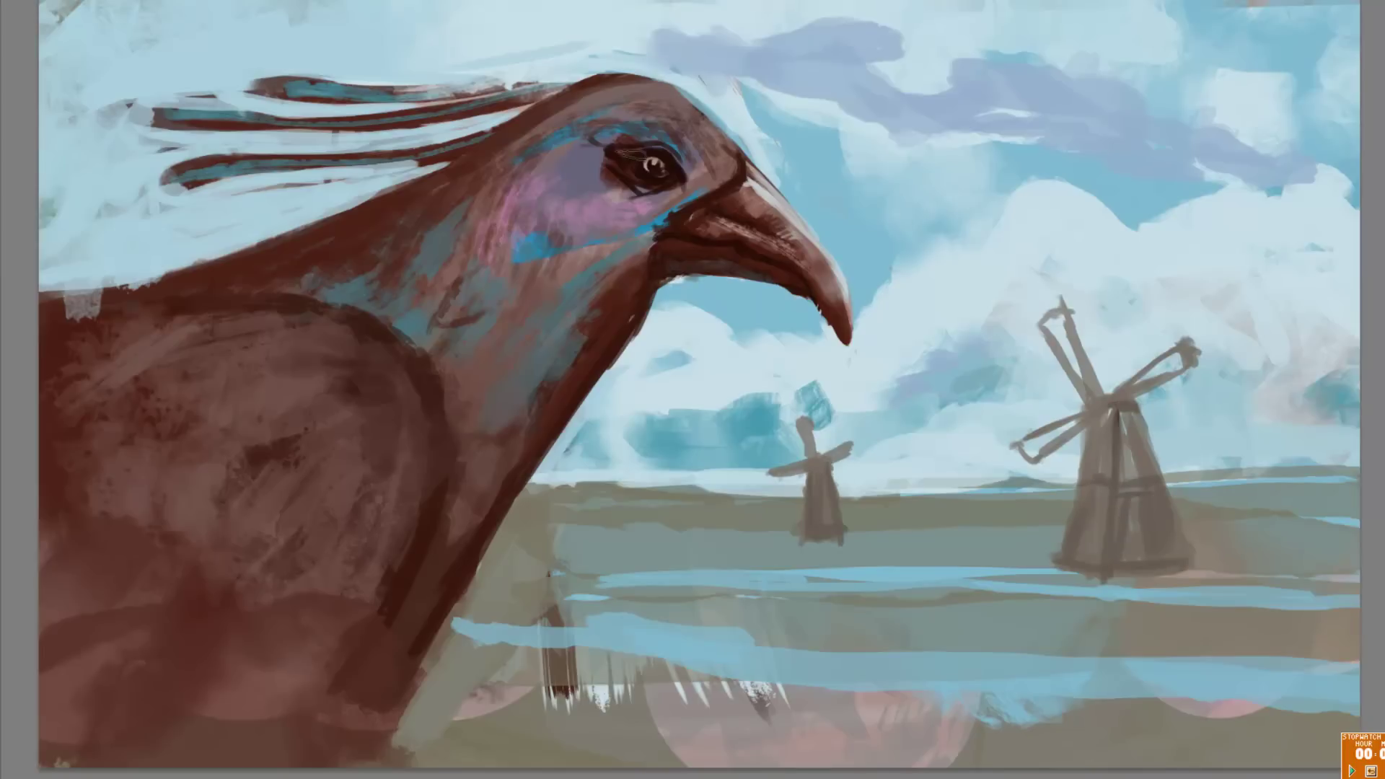
left_click_drag(207, 272, 389, 220)
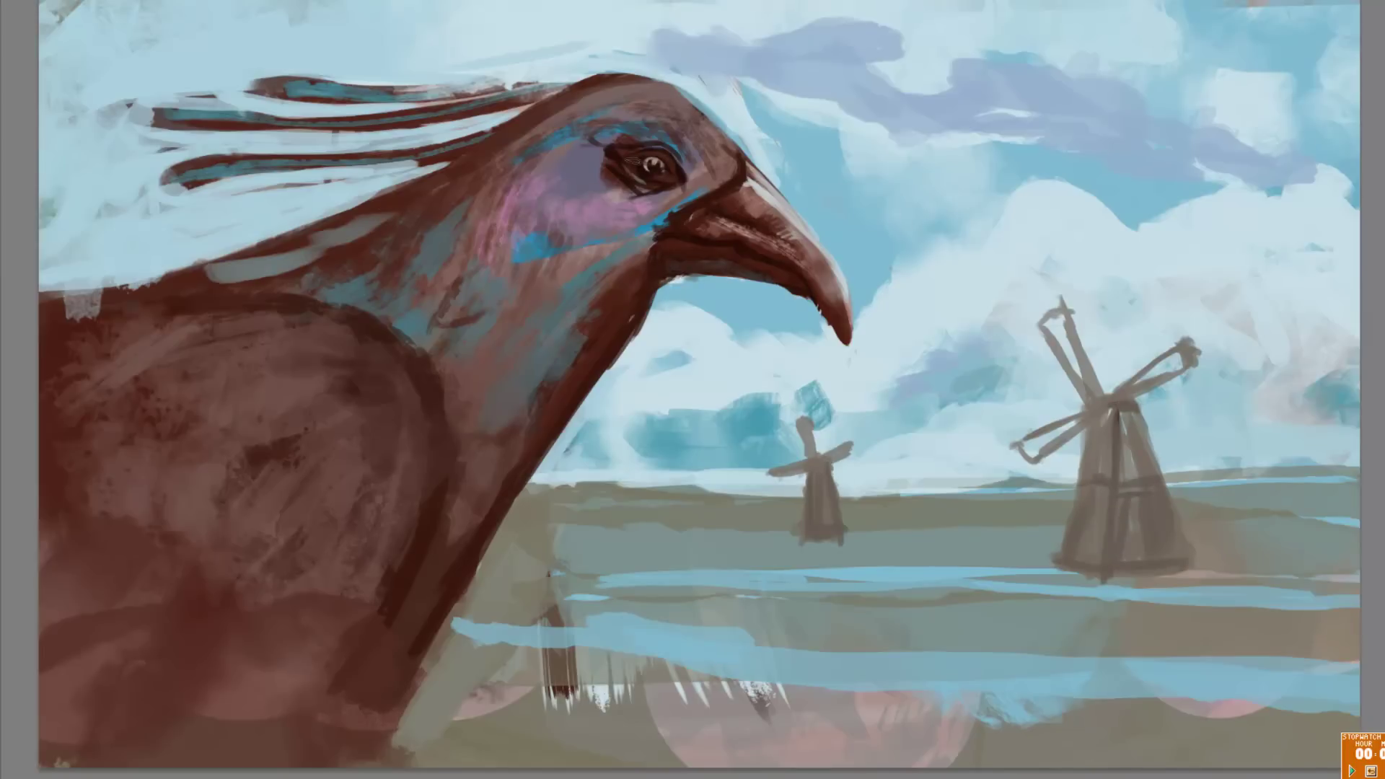
left_click_drag(566, 178, 549, 180)
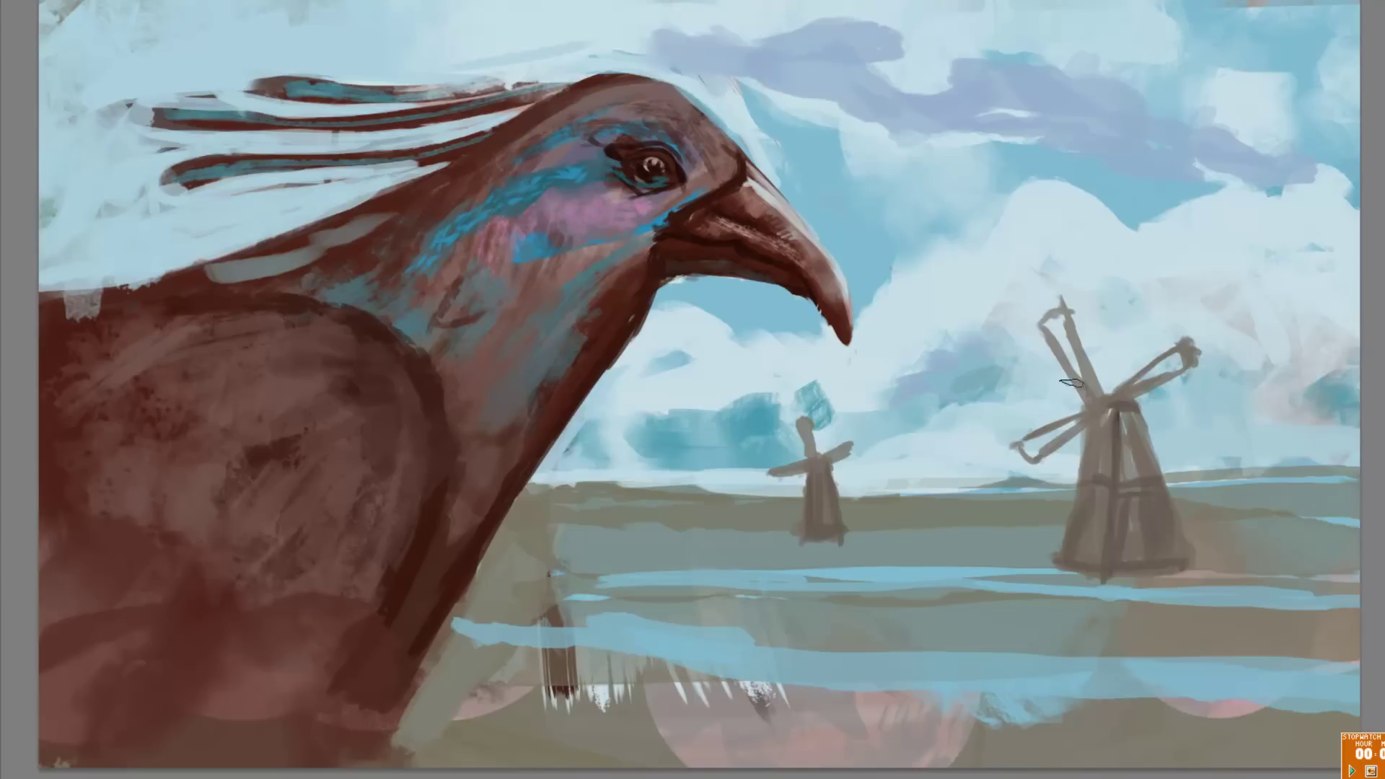
Step: Refine both windmills and the right one's cap, and repaint the water band blue and brown
mouse_move(1115, 416)
left_mouse_down()
mouse_move(1078, 559)
mouse_move(1152, 565)
left_mouse_up()
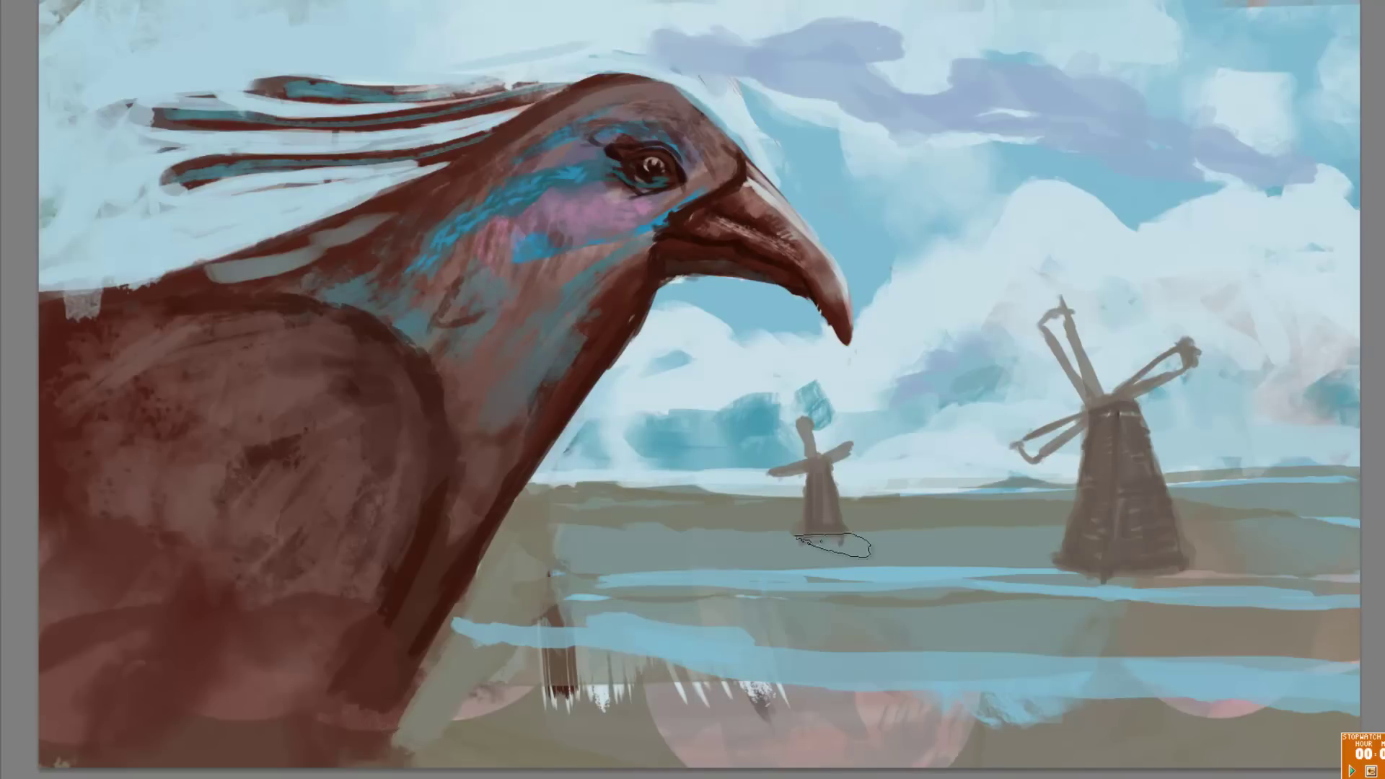
left_click_drag(833, 546, 866, 456)
left_click_drag(1221, 591, 476, 577)
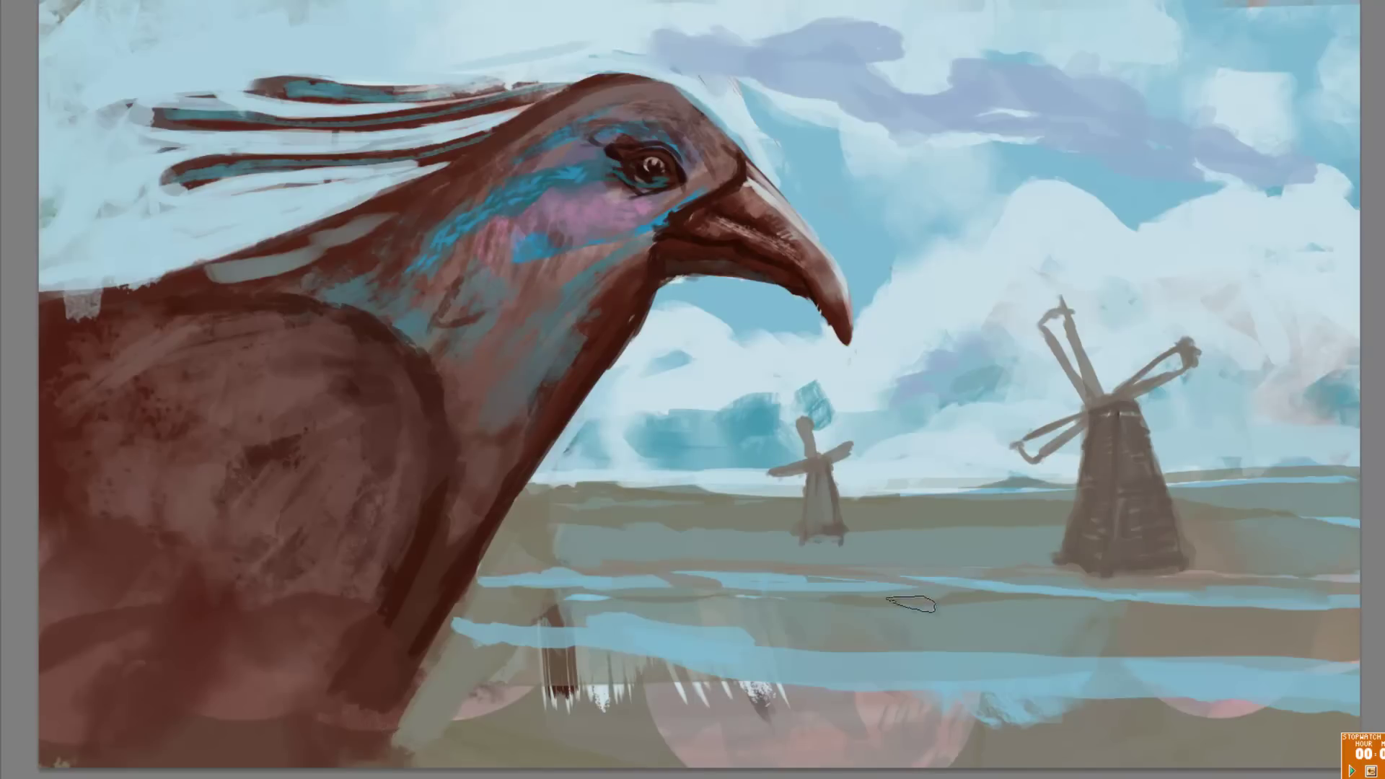
left_click_drag(634, 606, 1349, 635)
left_click_drag(906, 597, 1356, 620)
mouse_move(1050, 321)
left_mouse_down()
mouse_move(1068, 303)
mouse_move(1183, 355)
left_mouse_up()
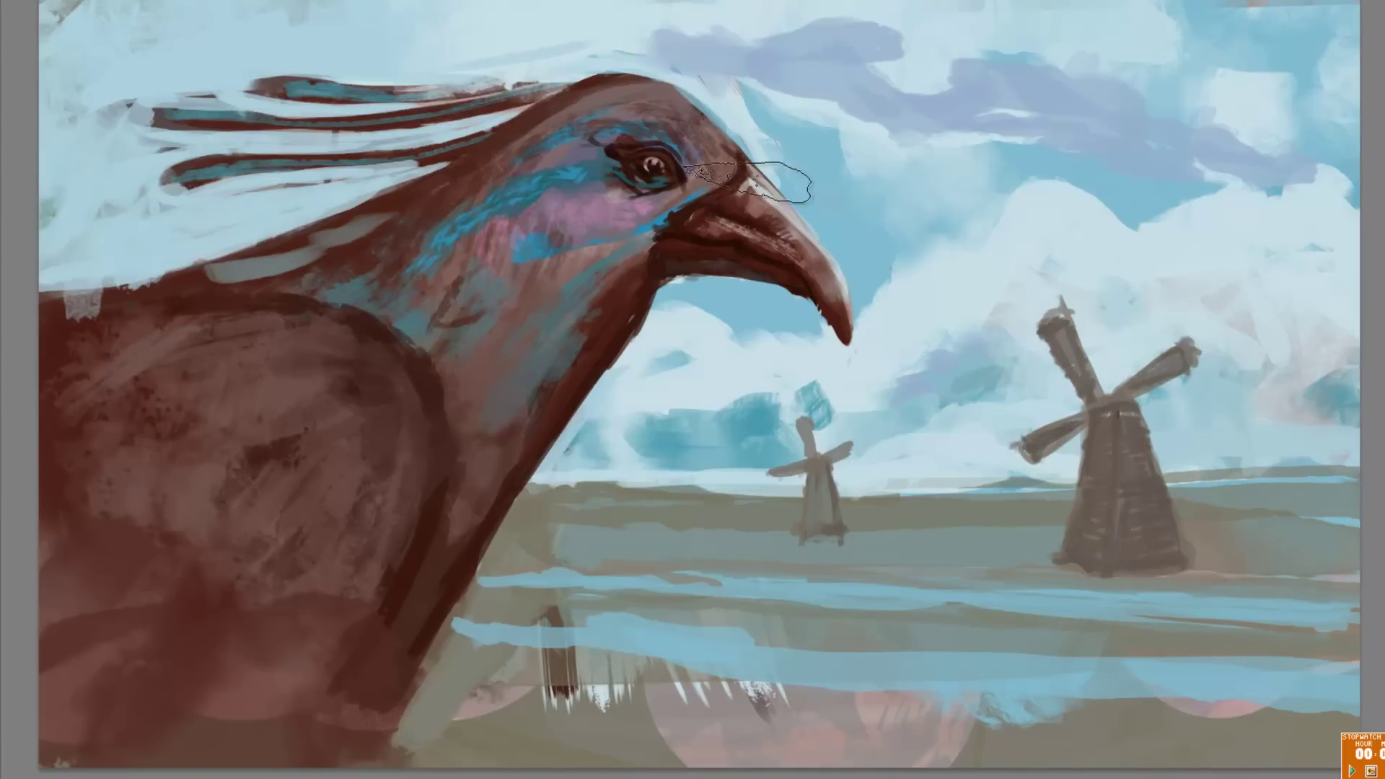
Step: Pick a new brush preset and paint the bottom pink strip olive-brown
right_click(763, 228)
key("Return")
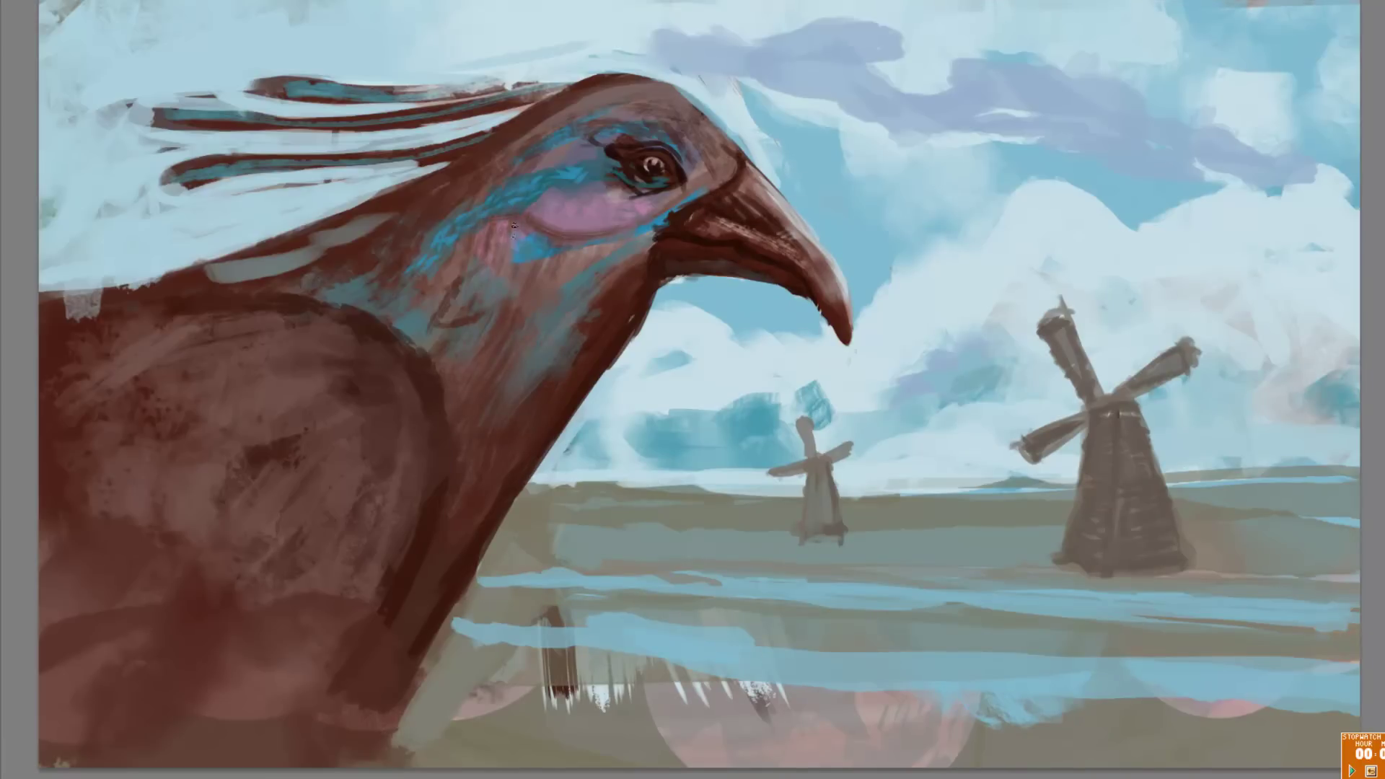
left_click_drag(469, 686, 808, 729)
left_click_drag(649, 714, 1057, 736)
Step: Darken the body and breast, and add purple-pink streaks and dark strokes down the neck
left_click_drag(433, 563, 216, 650)
mouse_move(72, 361)
left_mouse_down()
mouse_move(329, 544)
mouse_move(217, 368)
left_mouse_up()
left_click_drag(404, 433, 281, 686)
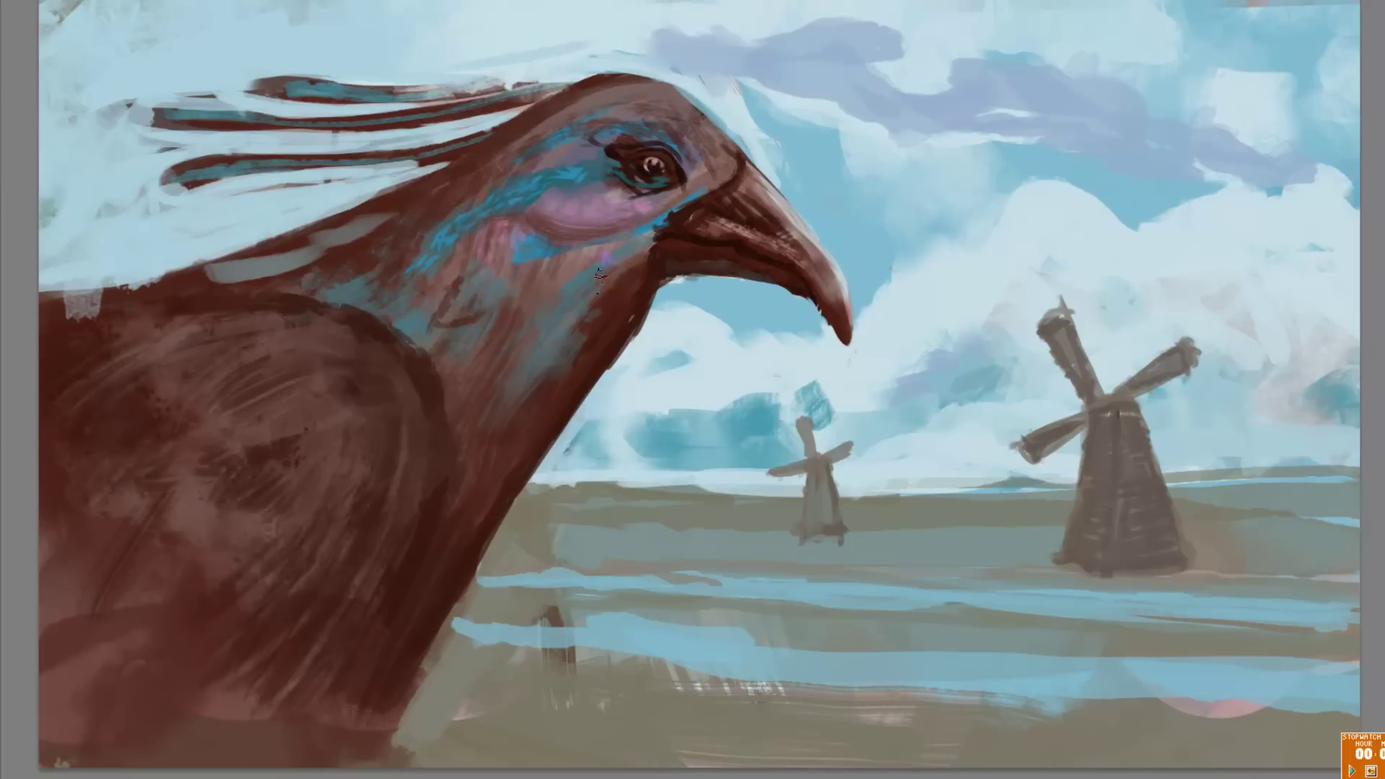
left_click_drag(599, 274, 505, 394)
left_click_drag(447, 454, 505, 336)
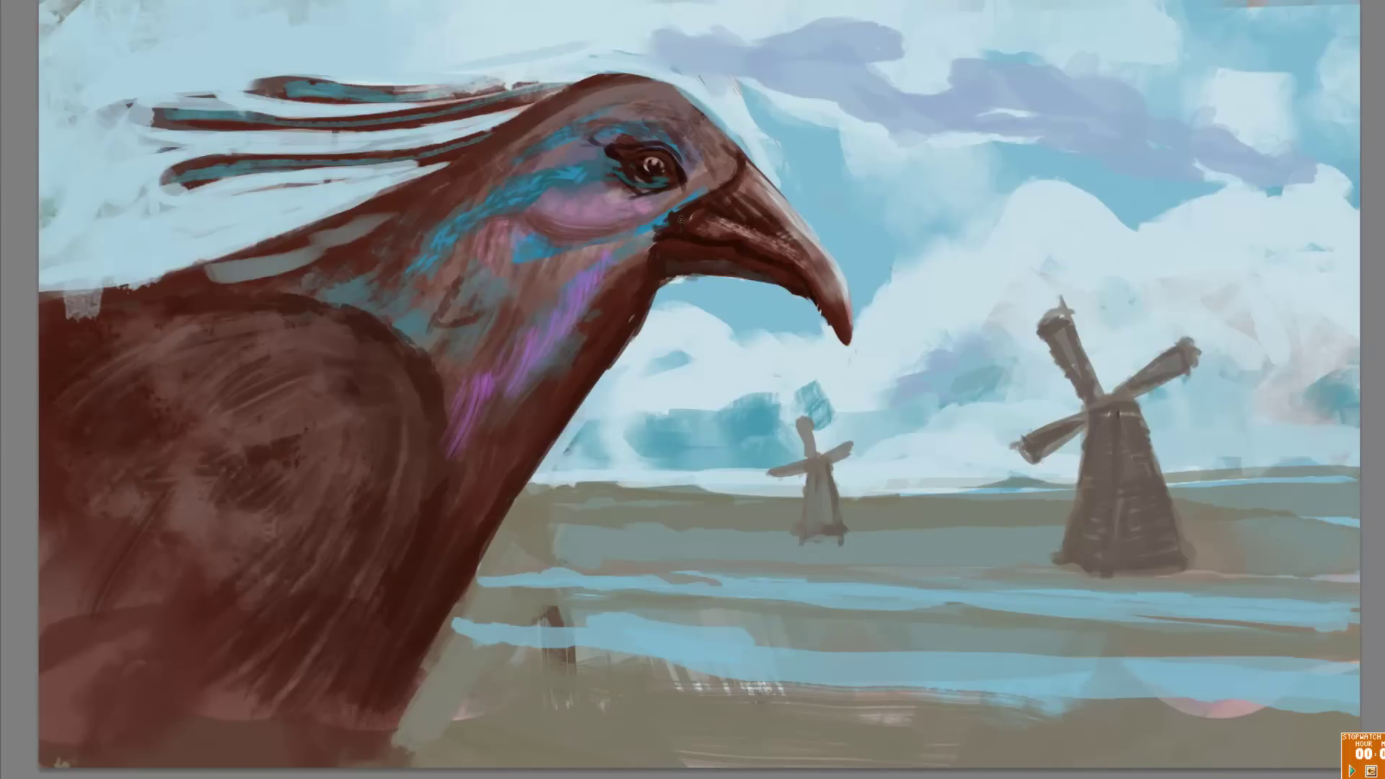
left_click_drag(699, 173, 652, 96)
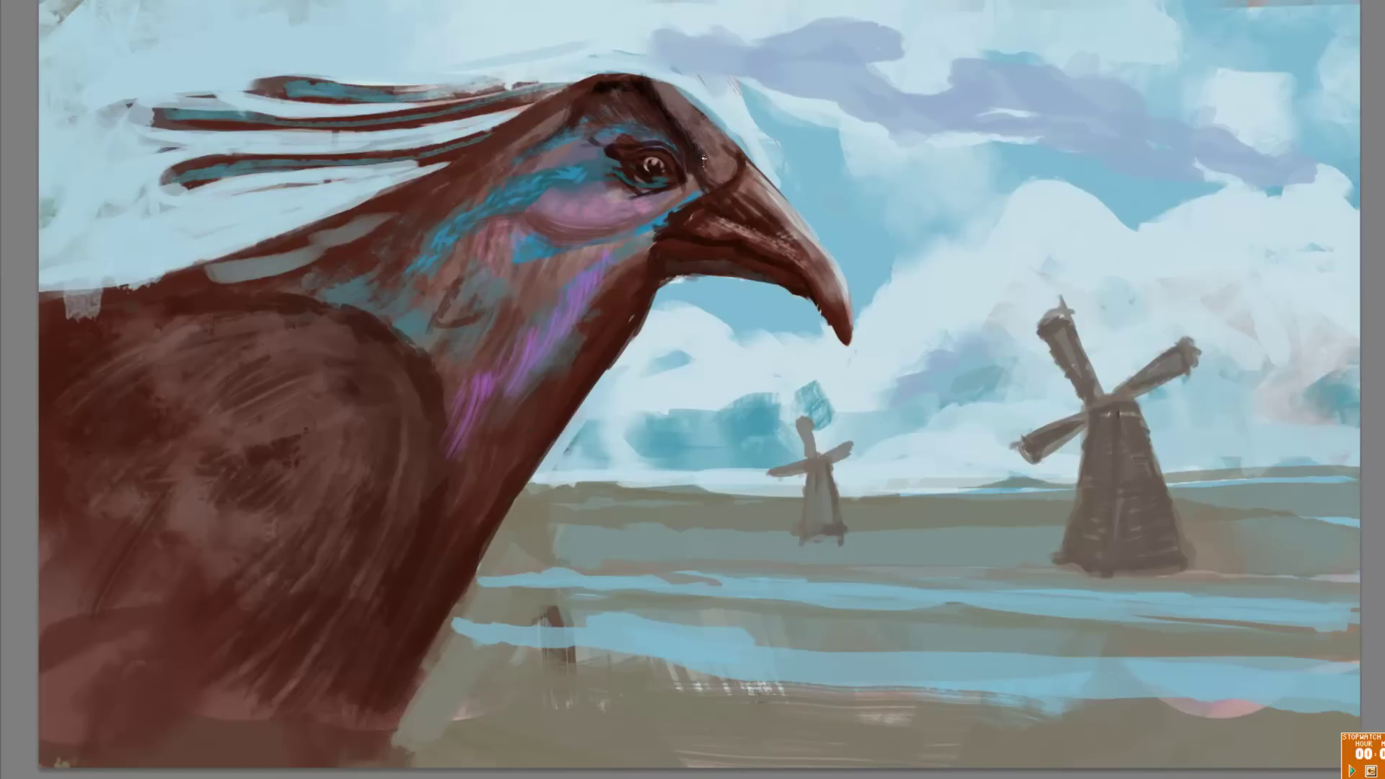
left_click_drag(545, 298, 466, 337)
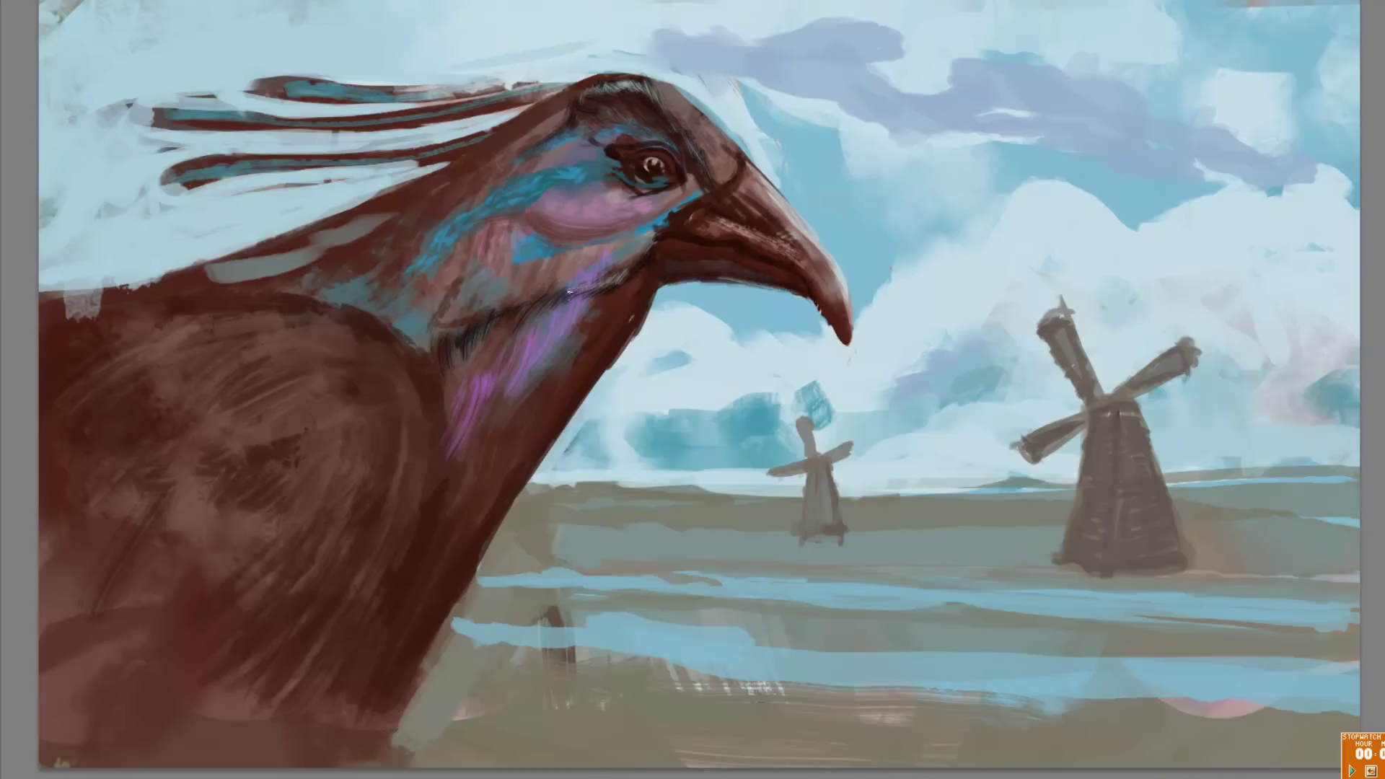
Step: Darken the upper back, then sweep orange-red feather strokes across the chest and lower body
left_click_drag(569, 290, 501, 315)
left_click_drag(402, 211, 65, 303)
left_click_drag(419, 285, 231, 353)
mouse_move(401, 484)
left_mouse_down()
mouse_move(291, 534)
mouse_move(144, 671)
left_mouse_up()
mouse_move(404, 432)
left_mouse_down()
mouse_move(339, 620)
mouse_move(58, 743)
left_mouse_up()
left_click_drag(310, 433, 72, 650)
left_click_drag(415, 386, 339, 621)
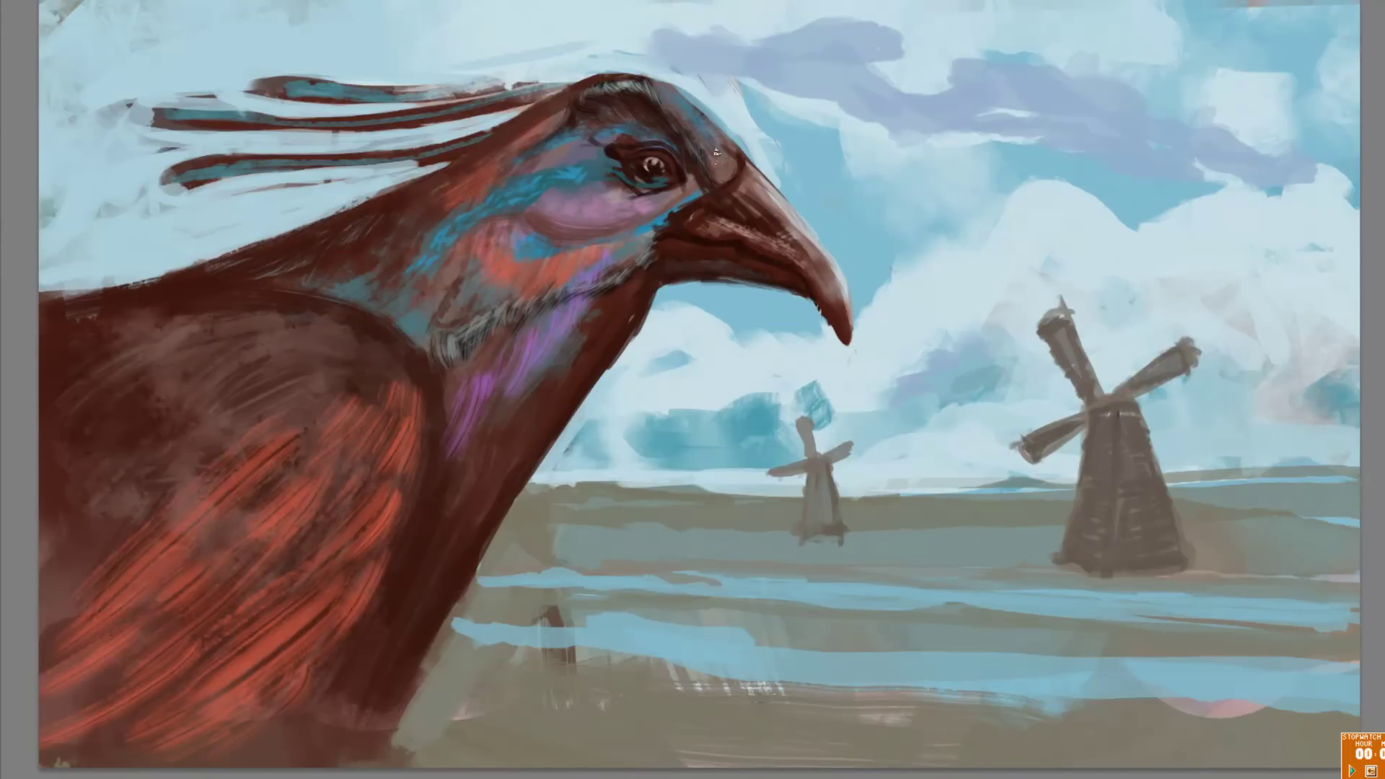
Step: Switch brush preset and paint lavender-grey into the right clouds and below the beak
right_click(393, 180)
key("Return")
left_click_drag(1011, 239, 1187, 289)
left_click_drag(967, 239, 1083, 296)
left_click_drag(849, 367, 736, 405)
left_click_drag(635, 404, 758, 440)
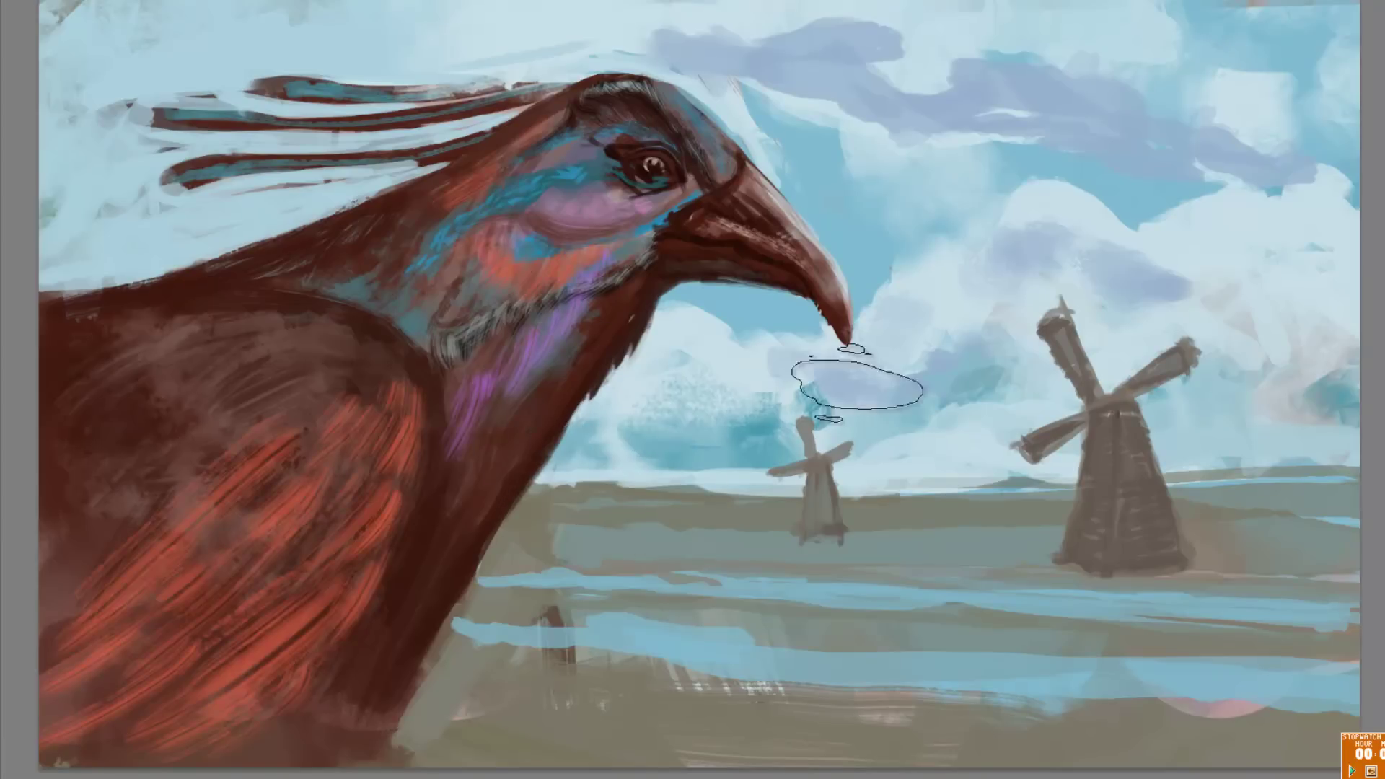
Step: Speckle the upper-right clouds, smooth the upper-left sky and darken the lower head plume
left_click_drag(1183, 246, 1298, 303)
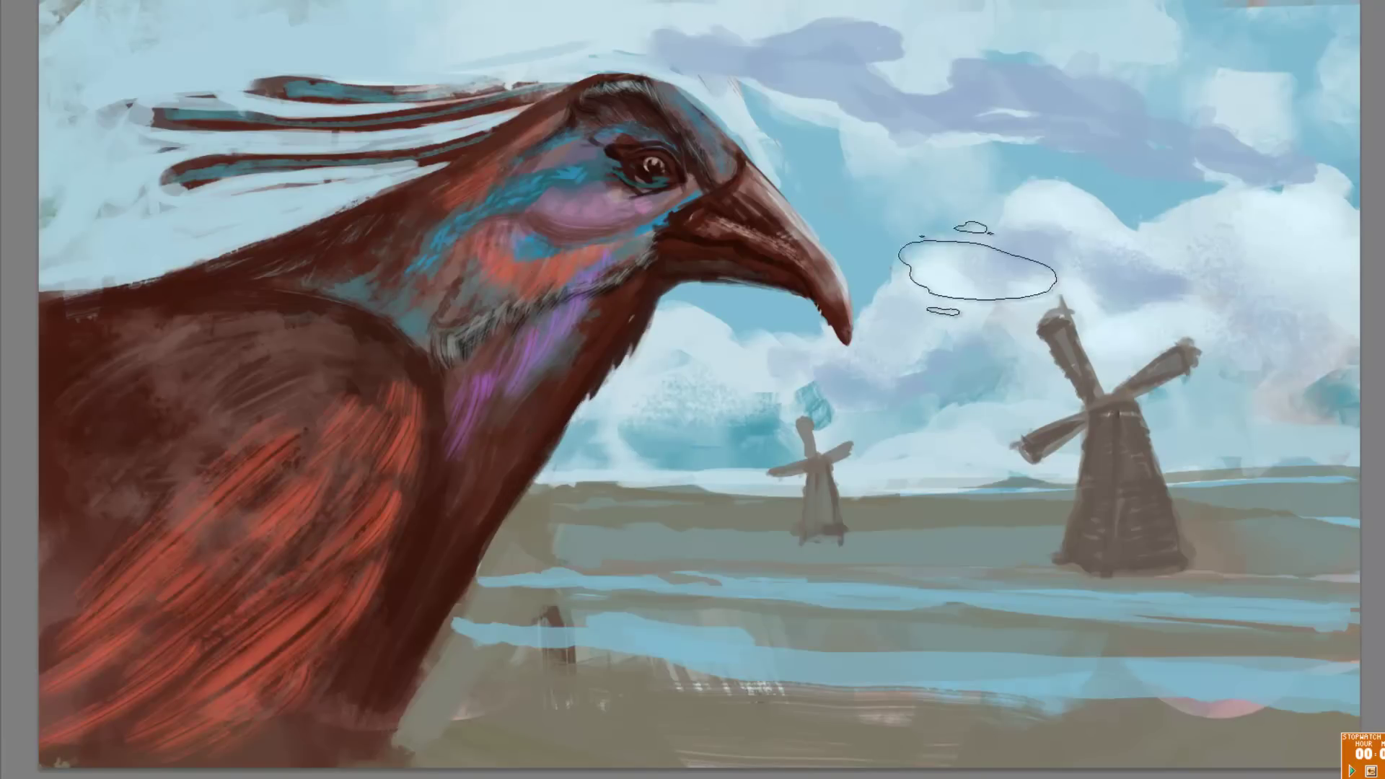
left_click_drag(959, 245, 1183, 166)
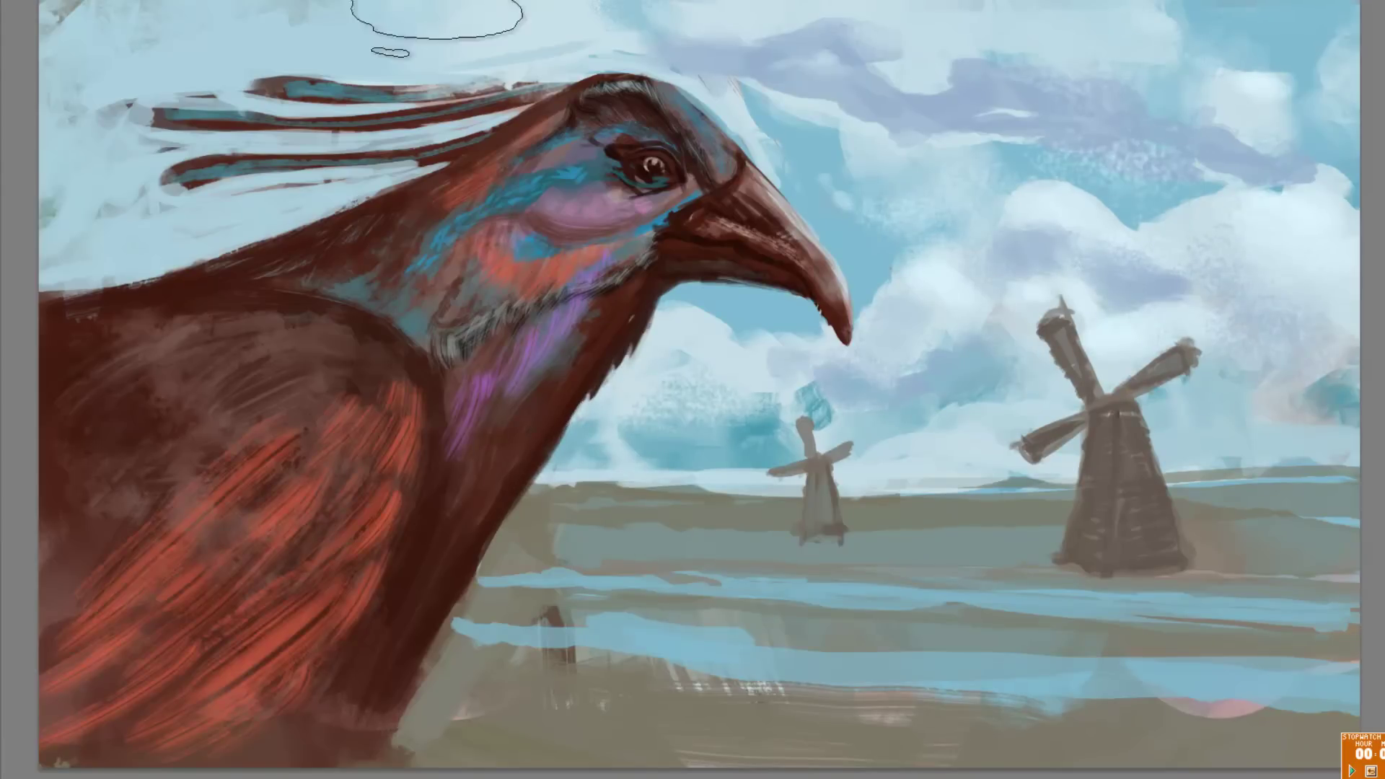
left_click_drag(418, 18, 108, 217)
left_click_drag(448, 151, 214, 167)
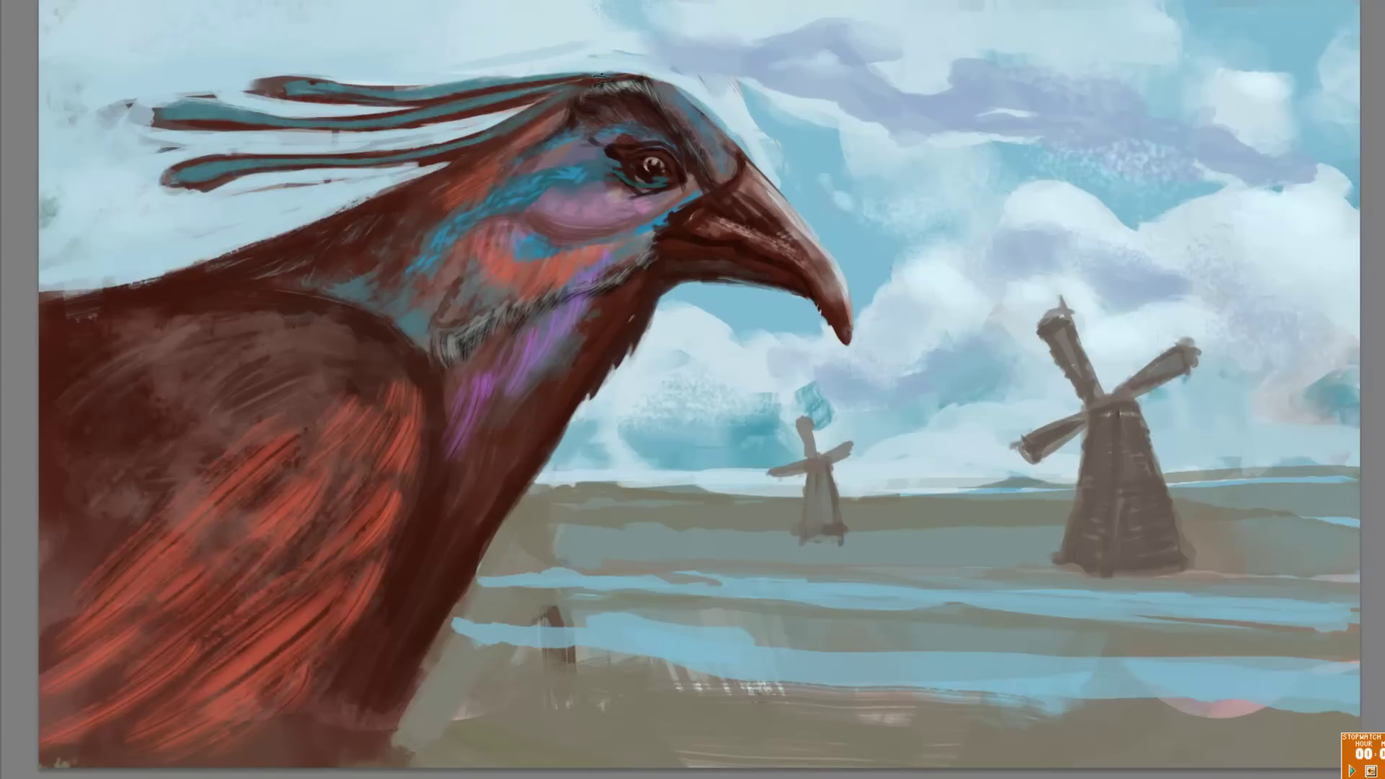
Step: Choose a different brush preset from the preset picker
right_click(358, 93)
scroll(982, 293, "up", 5)
double_click(490, 377)
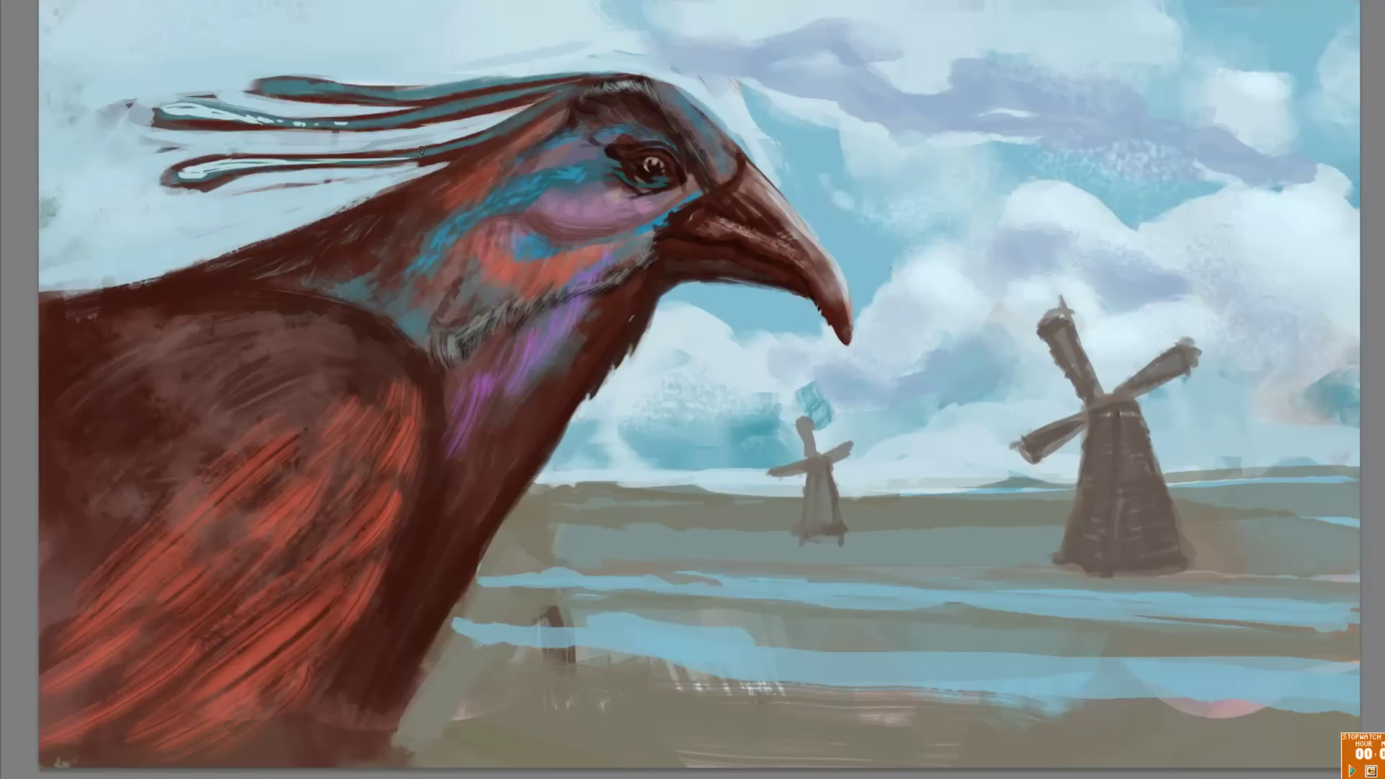
Step: Confirm dark magenta and dot speckles along the cheek under the eye
left_click(1019, 83)
left_click(554, 211)
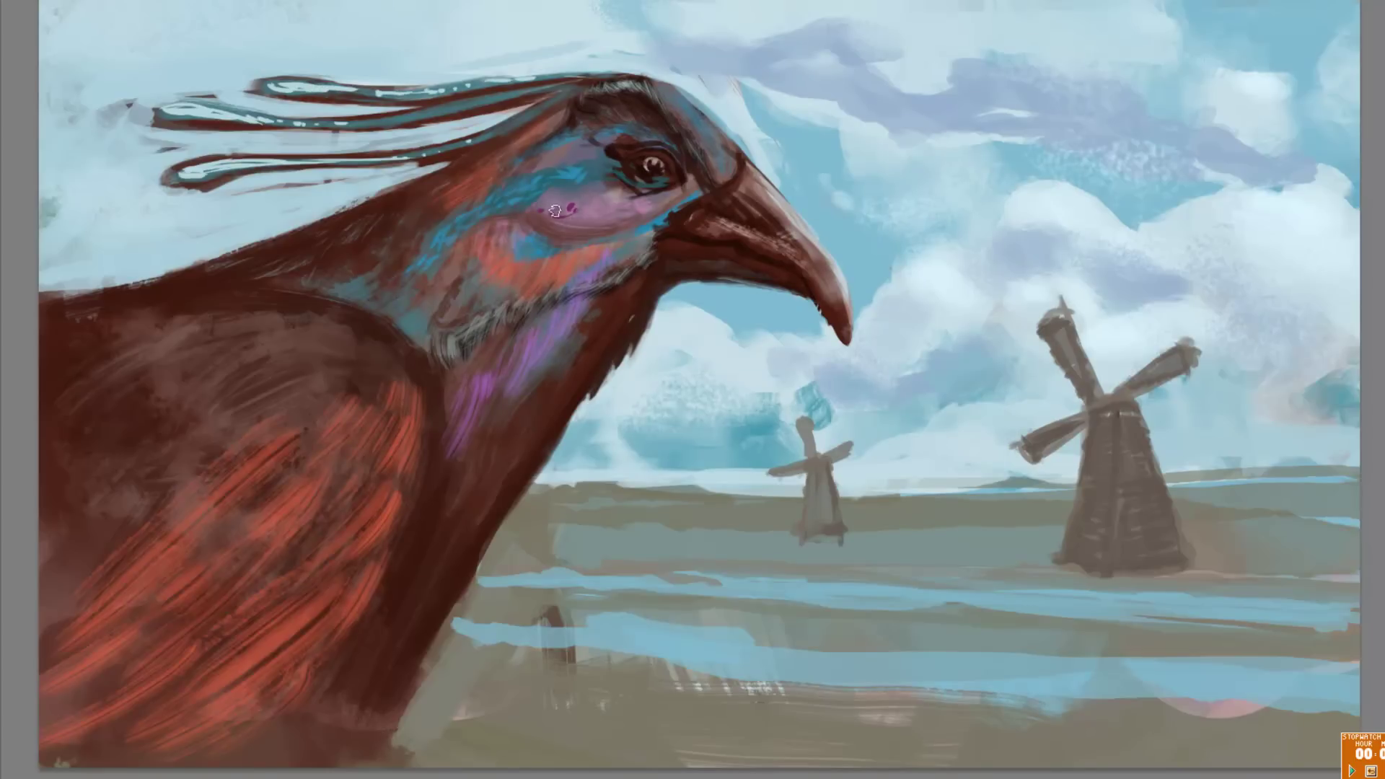
left_click_drag(593, 210, 659, 205)
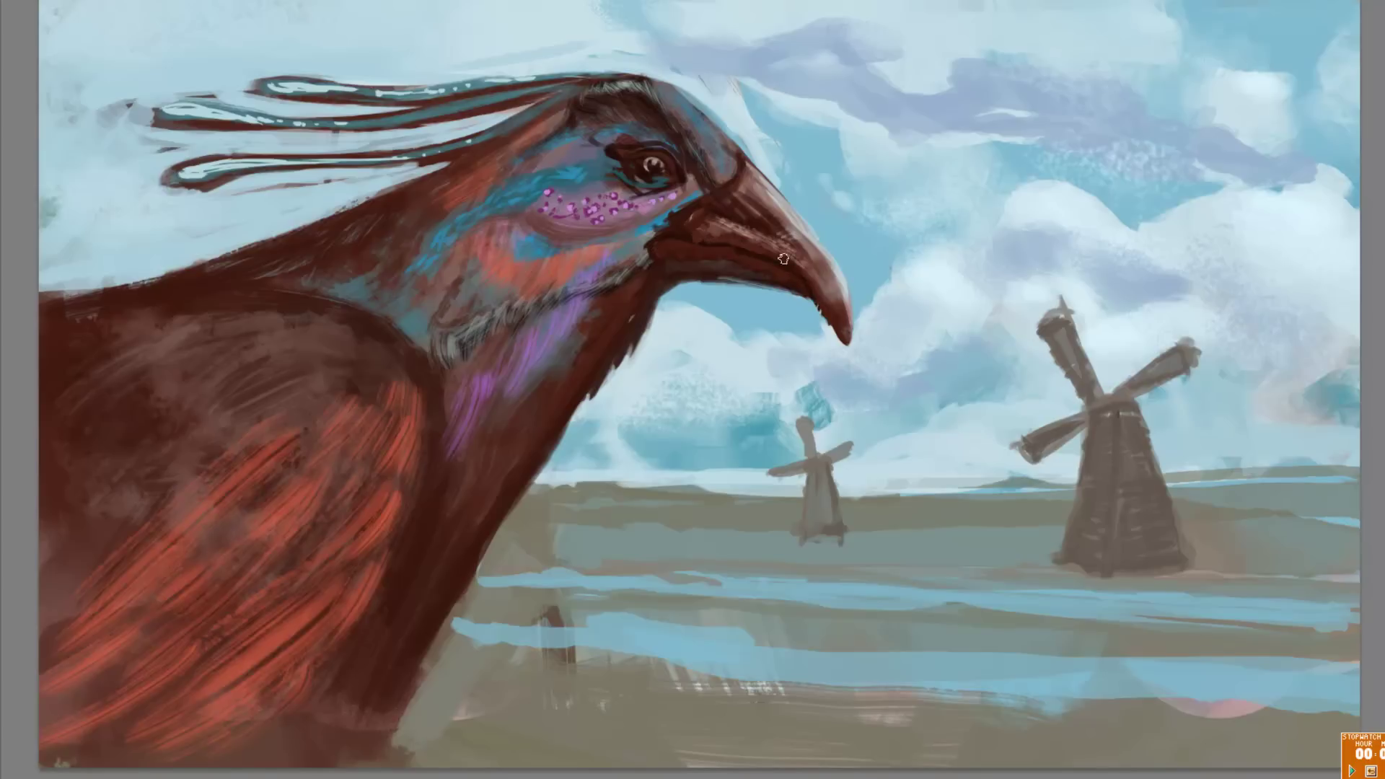
Step: Shade the upper beak in soft and darker brown
left_click_drag(808, 253, 745, 220)
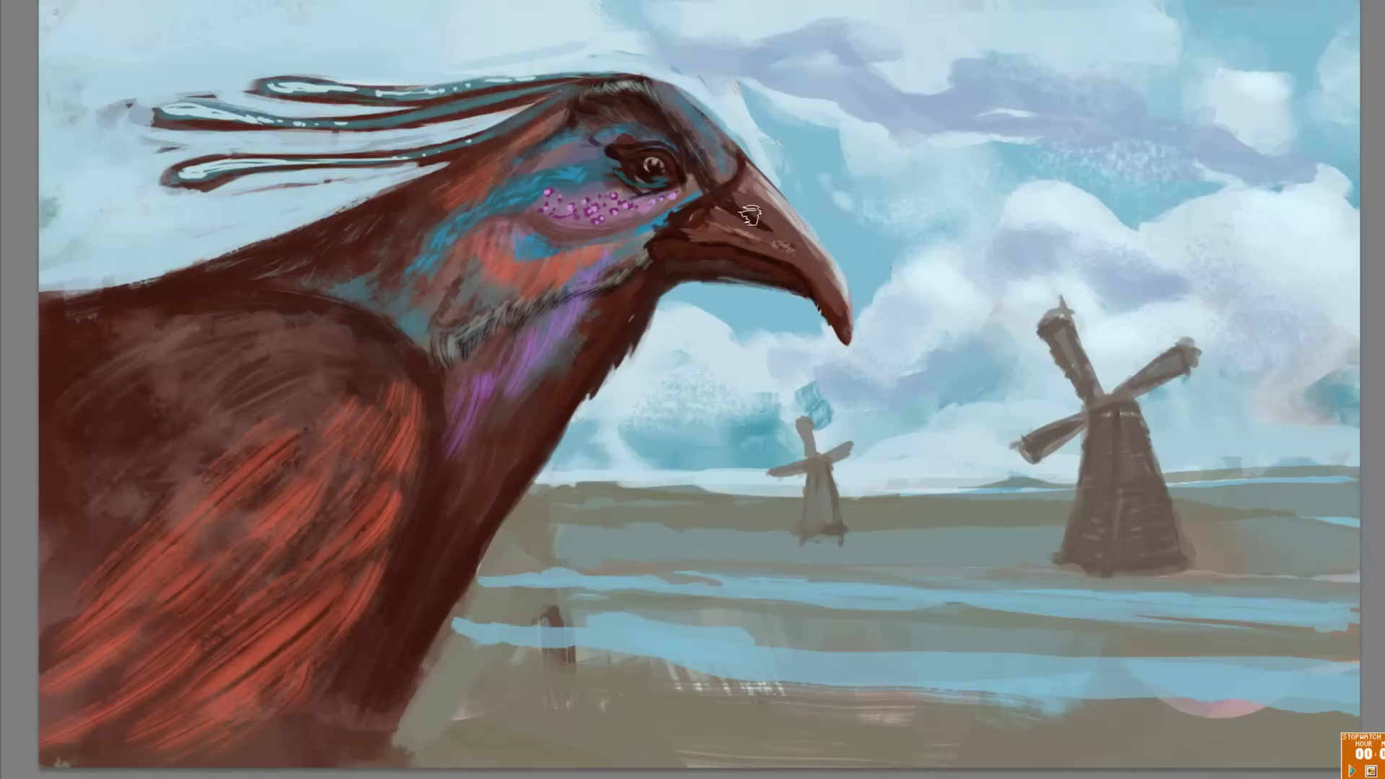
right_click(743, 220)
key("Escape")
mouse_move(737, 199)
left_mouse_down()
mouse_move(786, 239)
mouse_move(743, 216)
mouse_move(814, 236)
left_mouse_up()
left_click_drag(711, 234, 822, 267)
Step: Darken the upper beak, brush blue-grey on the back and head, and brighten the right clouds
left_click_drag(786, 223, 830, 285)
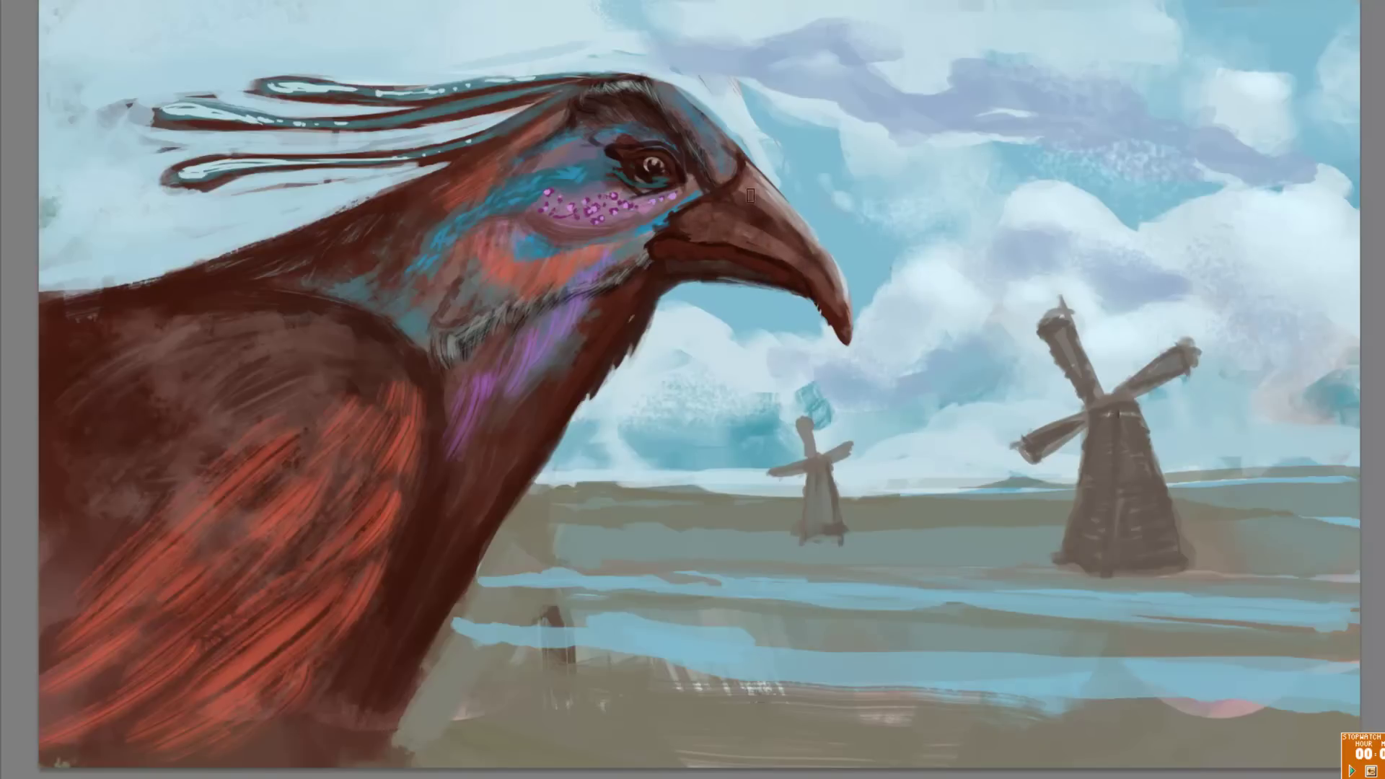
mouse_move(325, 417)
left_mouse_down()
mouse_move(300, 375)
mouse_move(266, 437)
mouse_move(349, 380)
left_mouse_up()
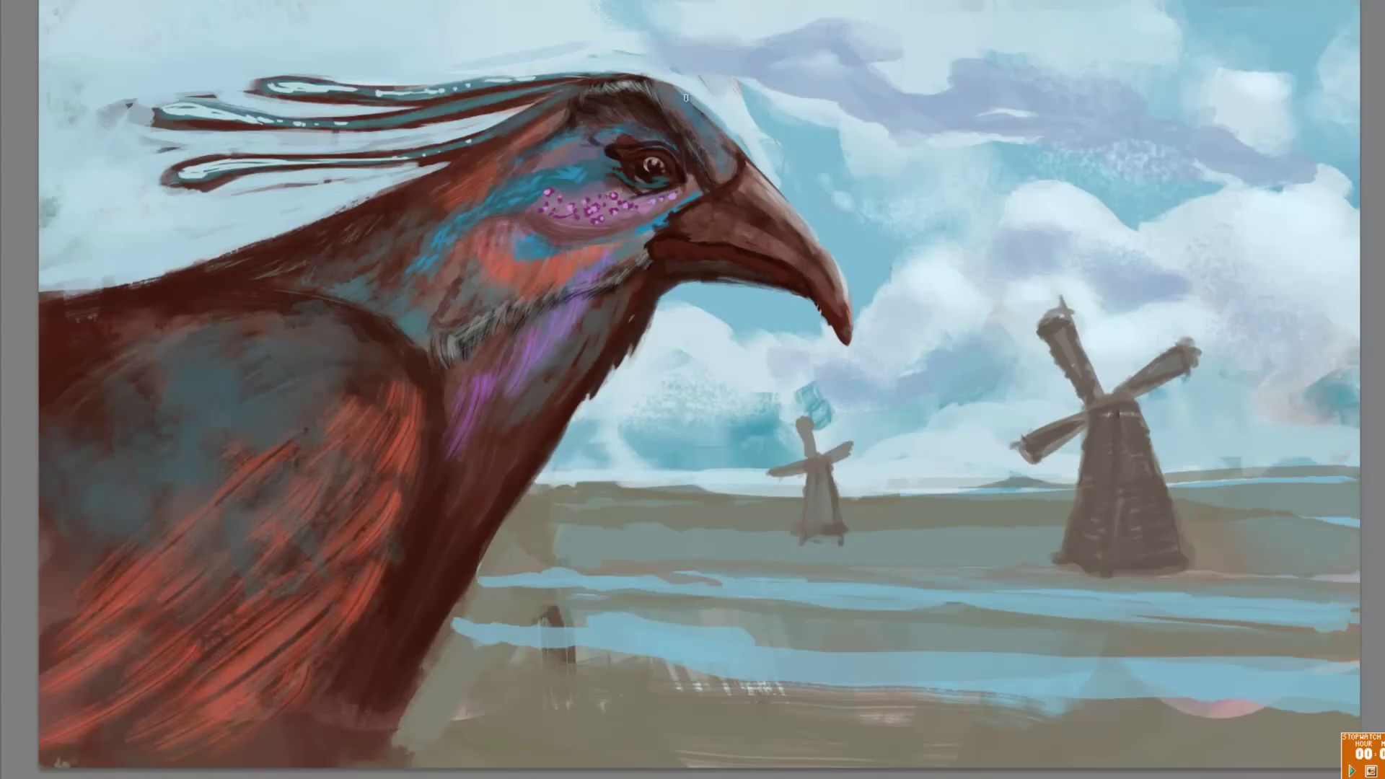
left_click_drag(725, 155, 685, 108)
left_click_drag(1241, 80, 1328, 180)
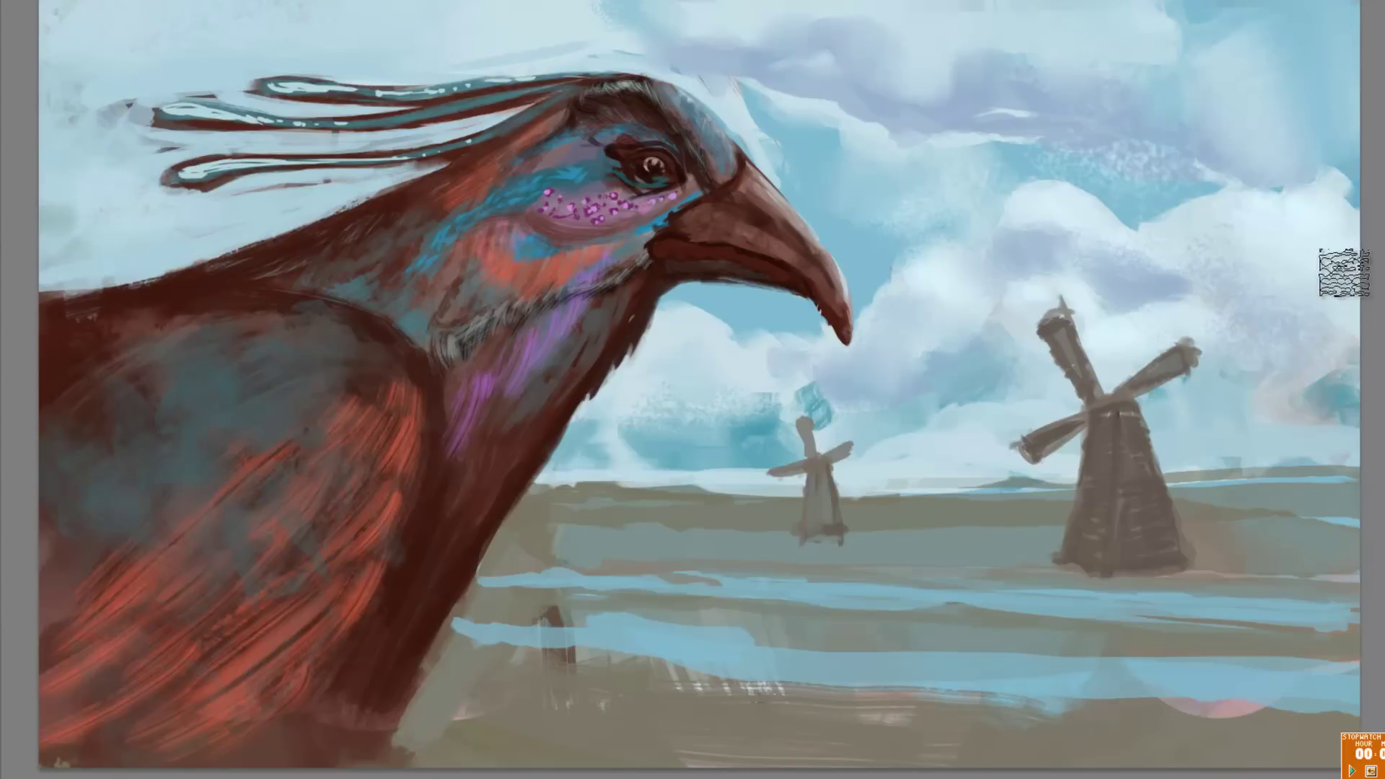
left_click_drag(1321, 415, 1212, 447)
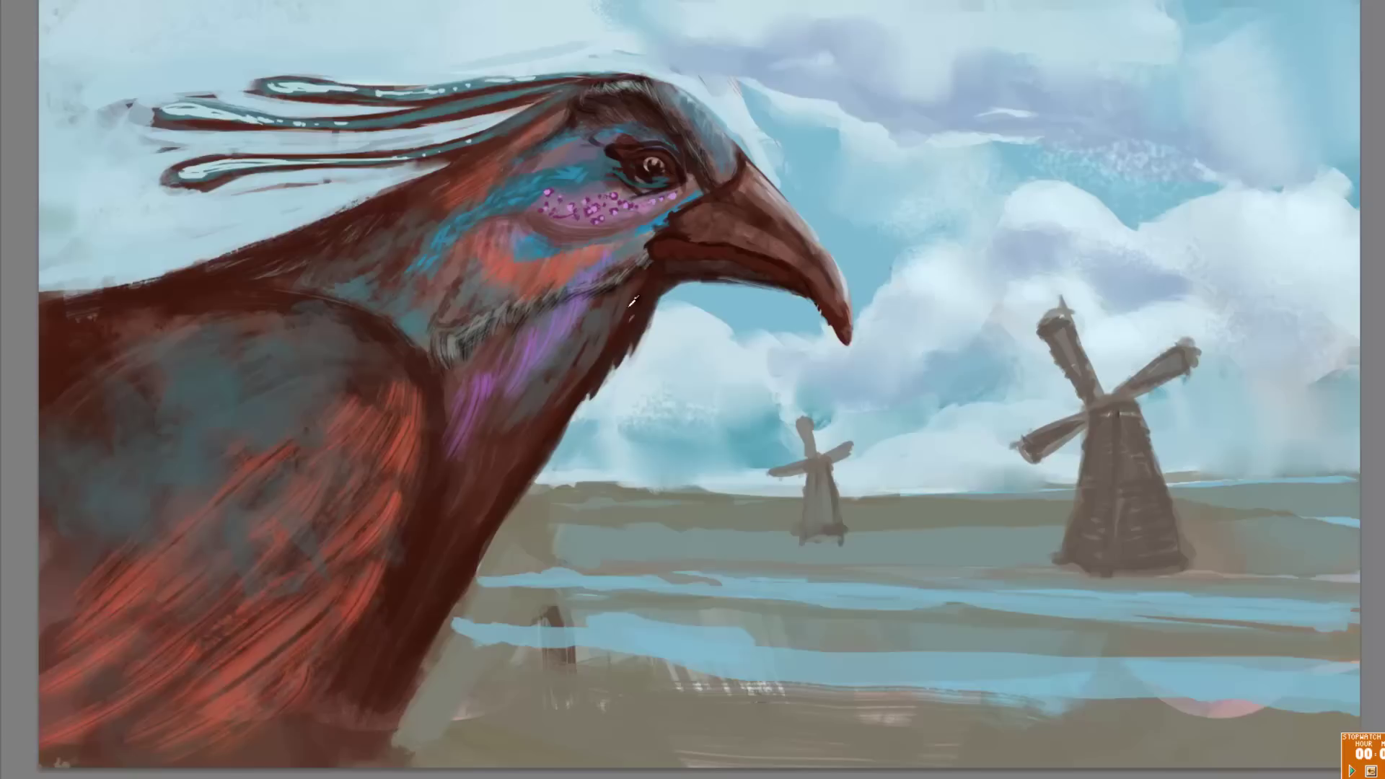
Step: Add dark and lighter orange feather strokes along the neck, then sample the colour near the eye
left_click_drag(634, 300, 505, 505)
left_click_drag(501, 322, 451, 352)
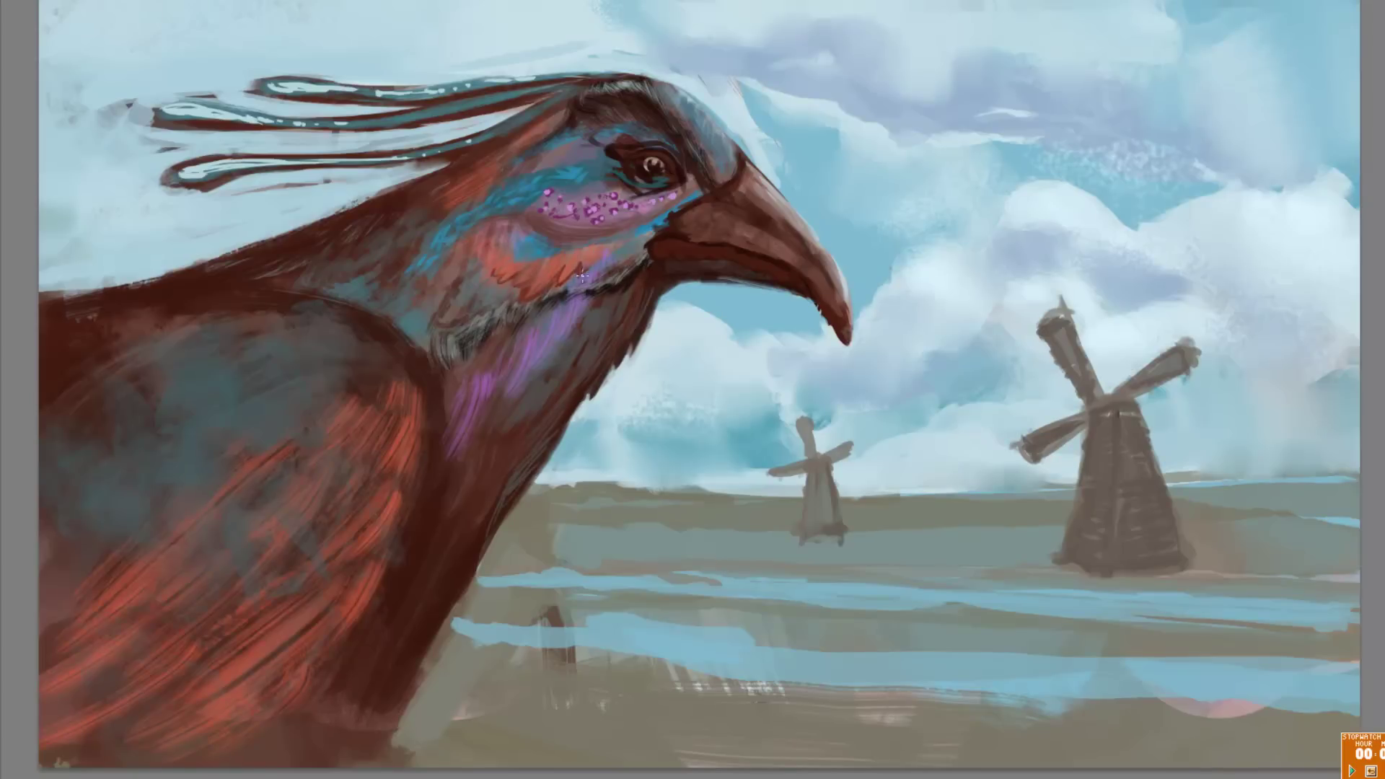
left_click_drag(615, 241, 515, 314)
left_click(658, 168, "alt")
Step: Paint the brow dark brown, add and smooth a beak ridge line, and shade under the cheek
scroll(620, 173, "up", 5)
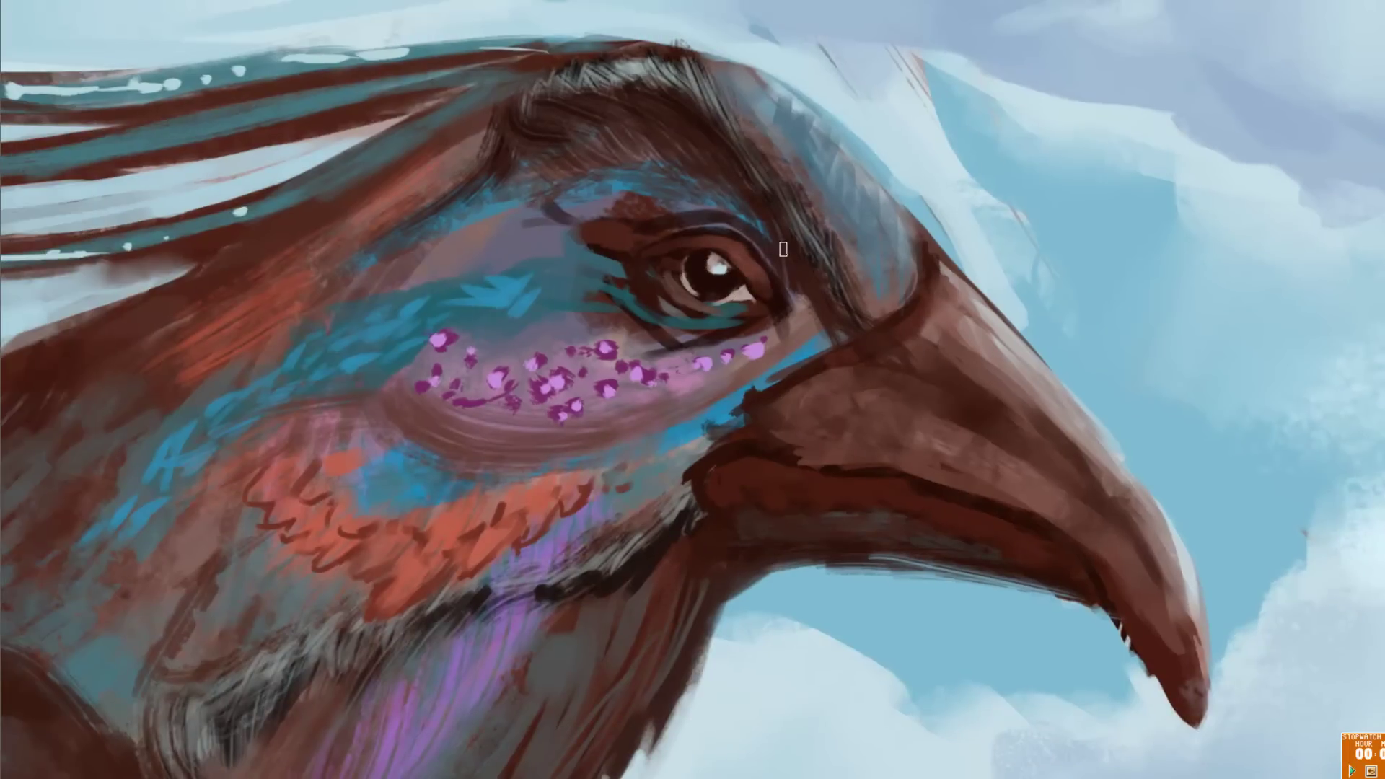
left_click_drag(649, 180, 798, 300)
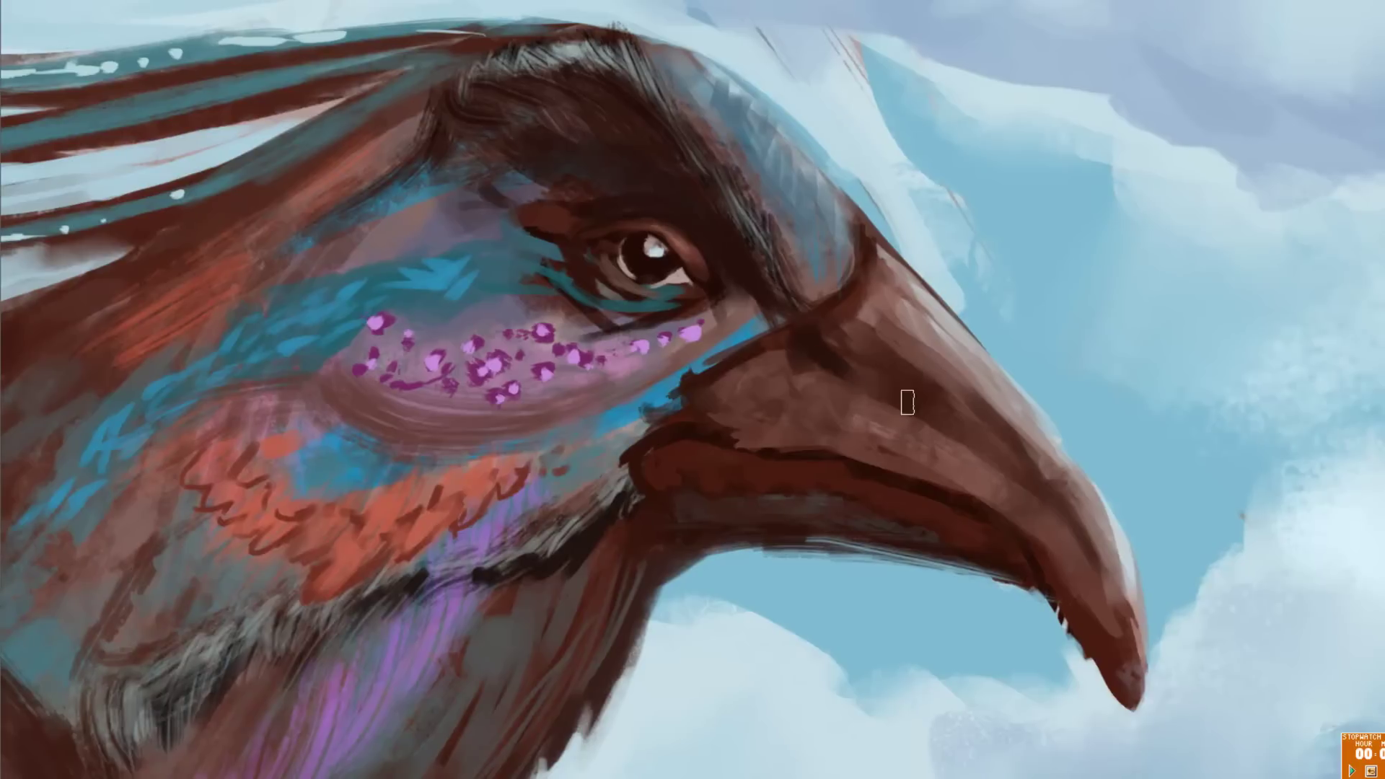
left_click_drag(881, 246, 1055, 456)
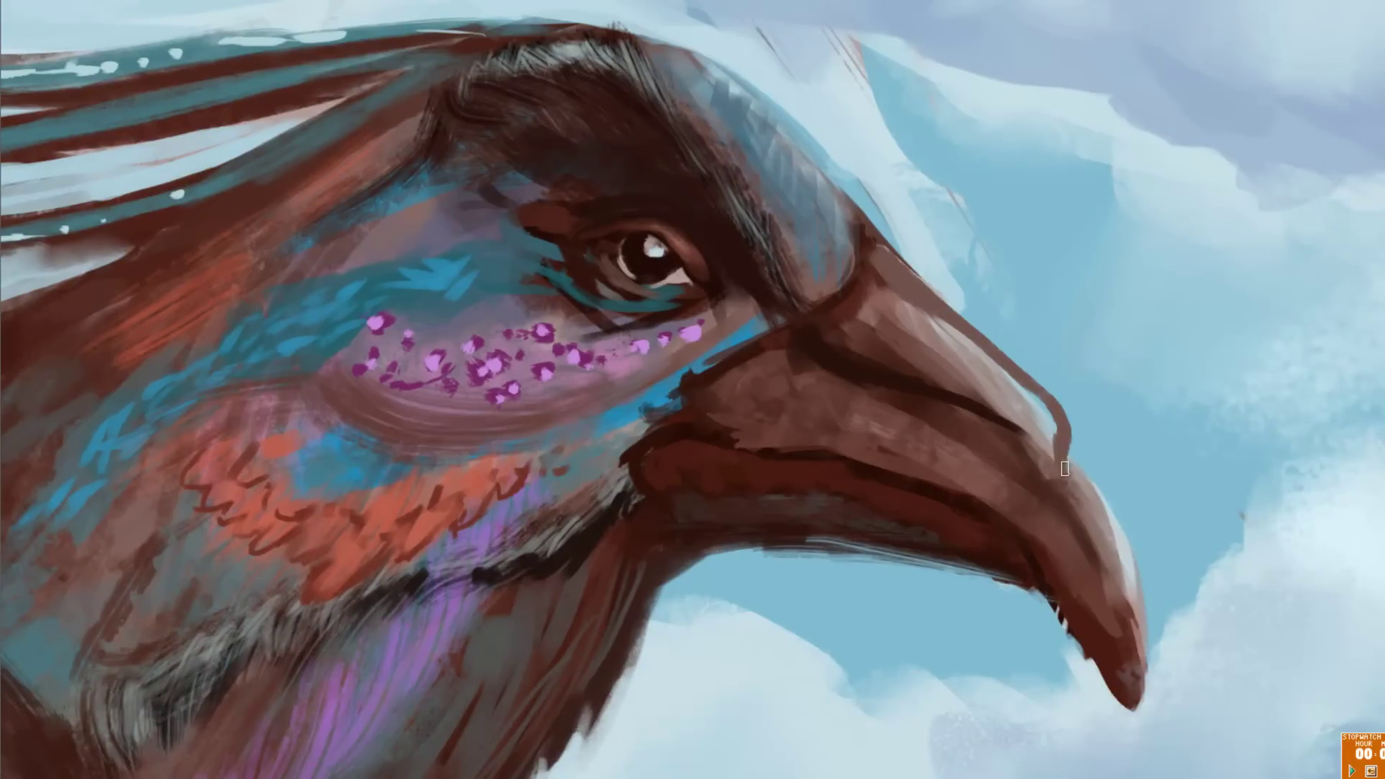
mouse_move(867, 362)
left_mouse_down()
mouse_move(859, 294)
mouse_move(1049, 443)
left_mouse_up()
mouse_move(916, 303)
left_mouse_down()
mouse_move(1042, 413)
mouse_move(881, 267)
left_mouse_up()
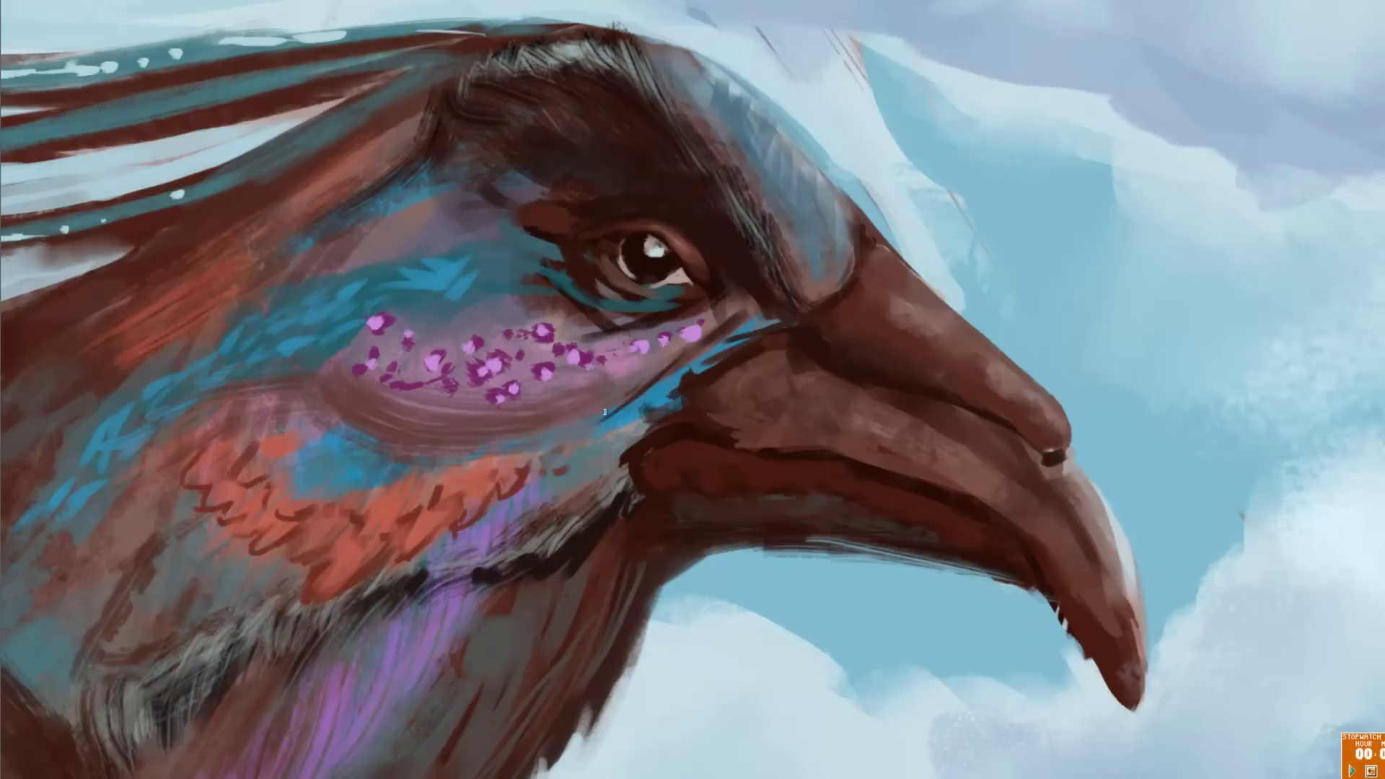
left_click_drag(408, 441, 314, 425)
left_click_drag(346, 410, 314, 405)
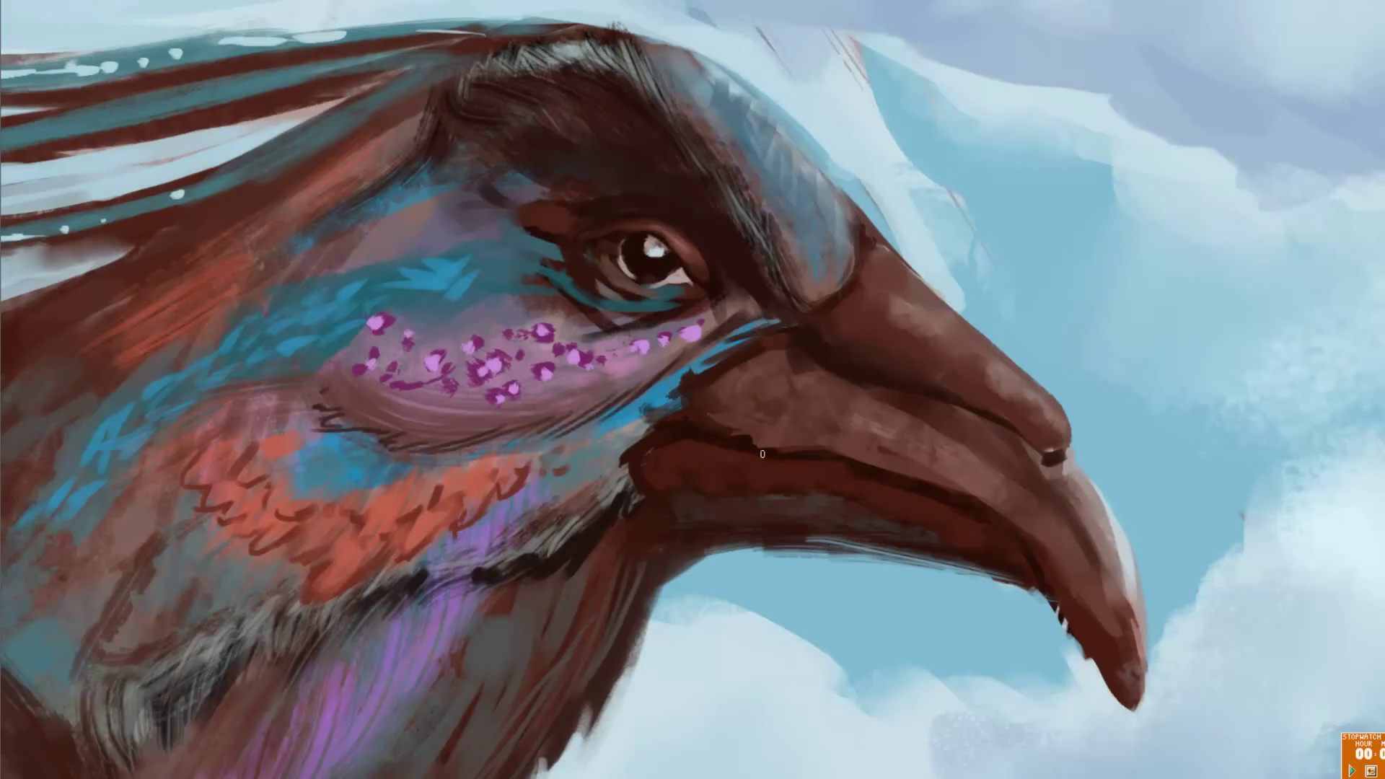
Step: Outline the beak's lower edge to the tip and add then soften highlights near the nostril
left_click_drag(1046, 593, 1113, 690)
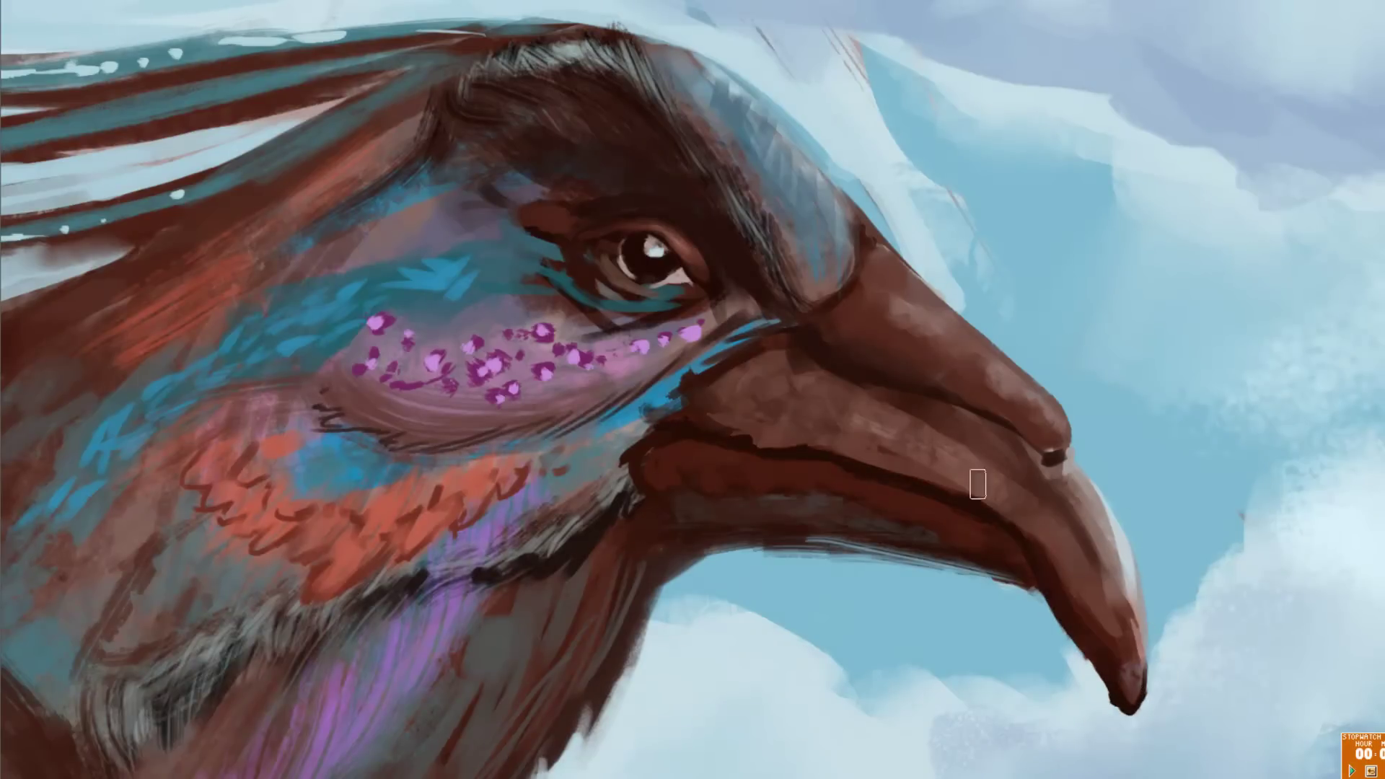
key("bracketright")
key("bracketright")
key("bracketright")
key("bracketright")
key("bracketright")
mouse_move(1010, 433)
left_mouse_down()
mouse_move(1036, 454)
mouse_move(1020, 479)
mouse_move(1060, 479)
mouse_move(1126, 606)
left_mouse_up()
left_click_drag(1129, 541, 1133, 649)
left_click_drag(974, 433, 1088, 572)
left_click_drag(996, 411, 938, 455)
Step: Darken the mouth corner and the pale streaks along the lower beak
left_click_drag(783, 390, 959, 448)
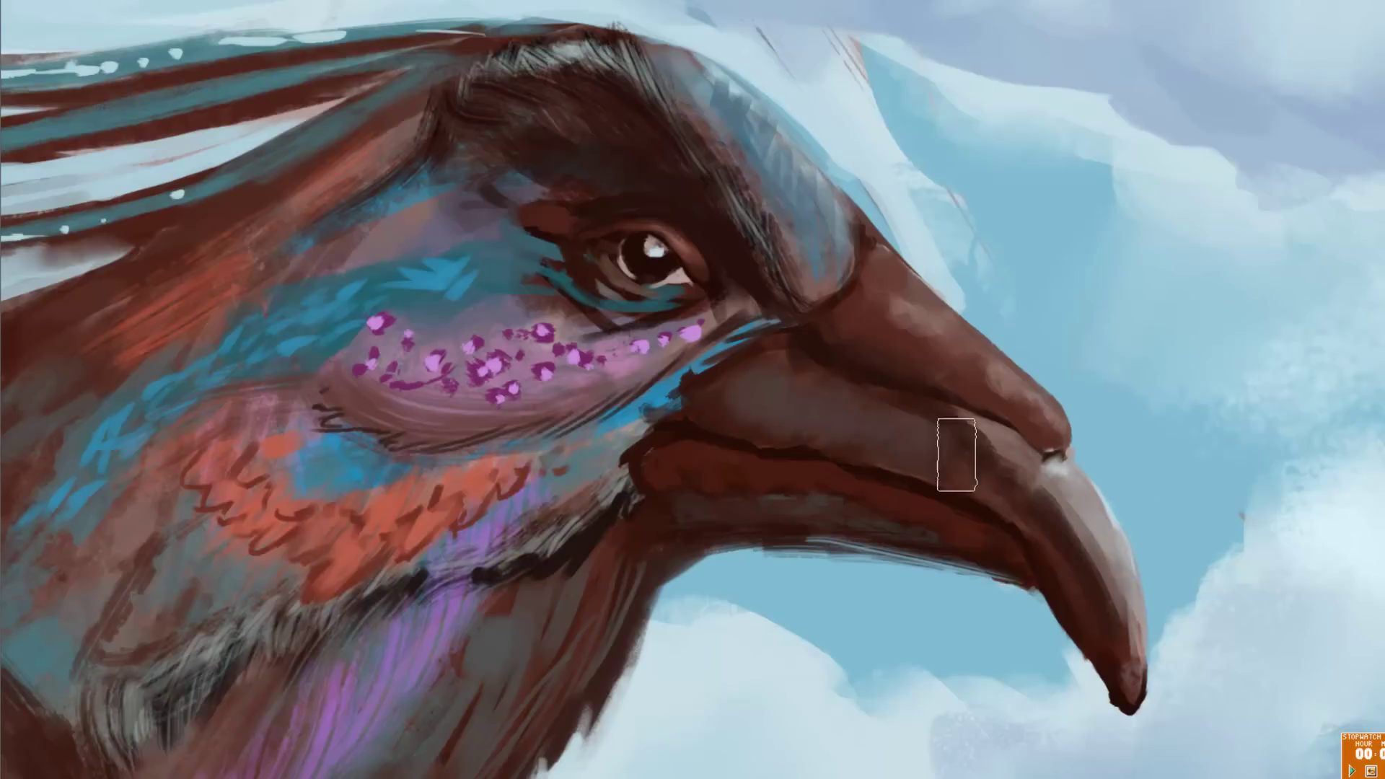
mouse_move(693, 379)
left_mouse_down()
mouse_move(635, 440)
mouse_move(649, 422)
mouse_move(685, 433)
left_mouse_up()
mouse_move(722, 350)
left_mouse_down()
mouse_move(635, 415)
mouse_move(619, 466)
mouse_move(520, 483)
left_mouse_up()
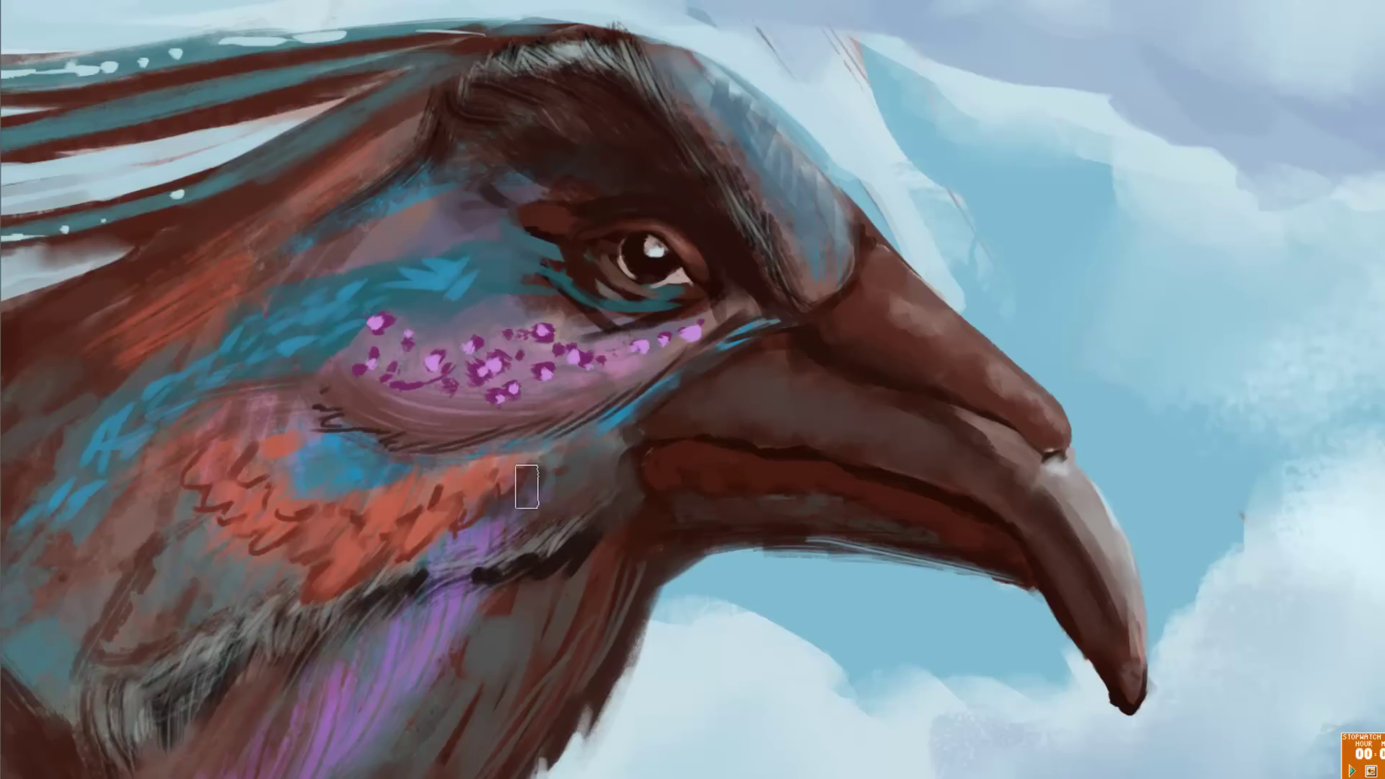
left_click_drag(657, 552, 916, 541)
mouse_move(808, 540)
left_mouse_down()
mouse_move(965, 538)
mouse_move(798, 526)
mouse_move(1003, 555)
mouse_move(656, 548)
left_mouse_up()
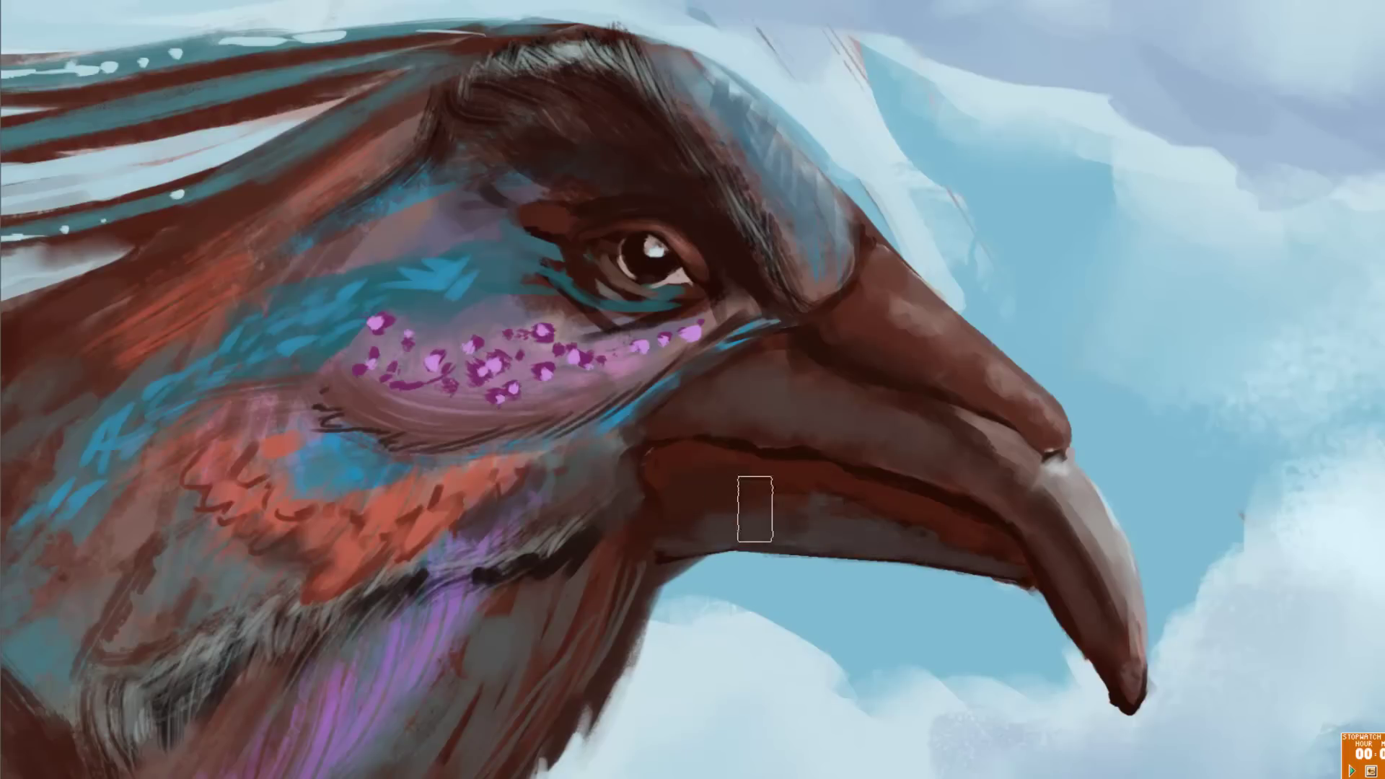
left_click_drag(748, 504, 974, 538)
mouse_move(626, 259)
left_mouse_down()
mouse_move(702, 364)
mouse_move(761, 367)
mouse_move(739, 352)
mouse_move(746, 367)
left_mouse_up()
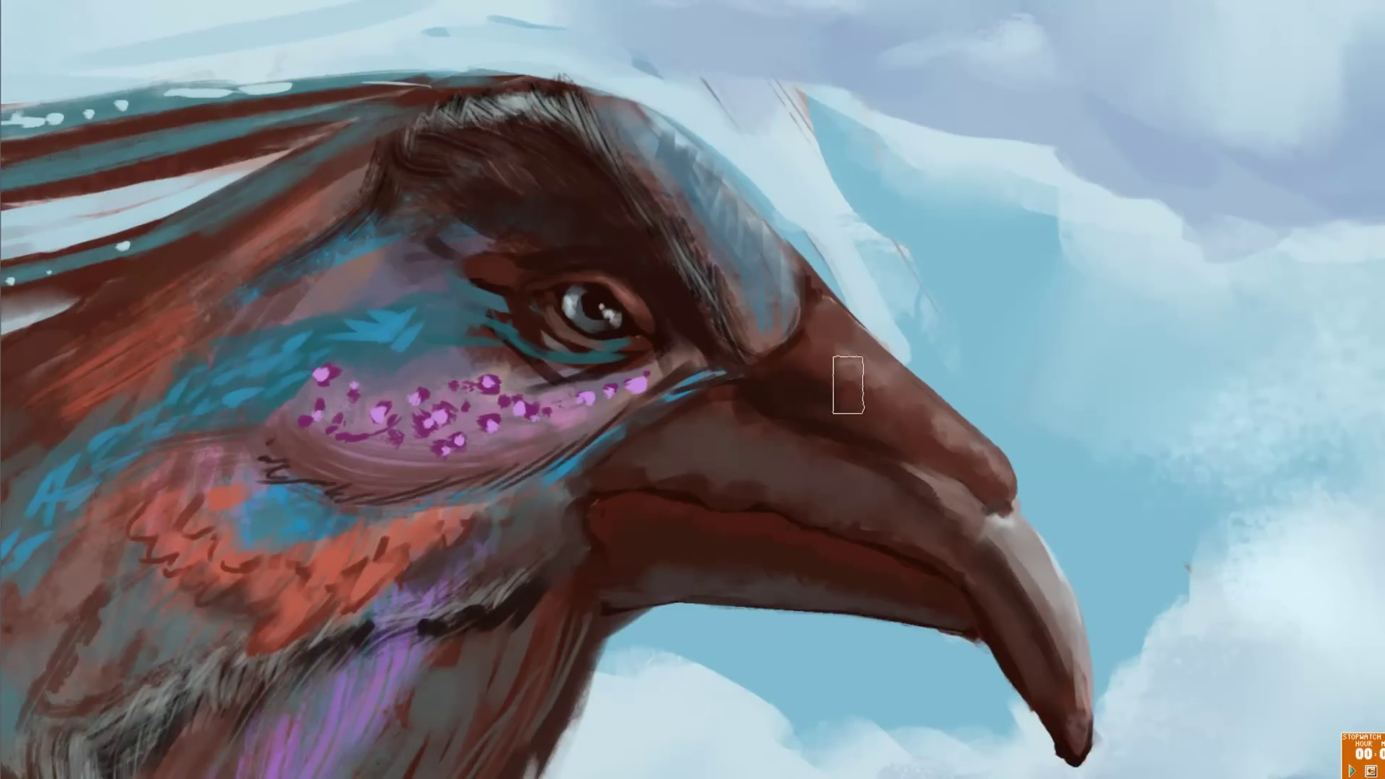
Step: Sample the beak brown and paint dark strokes and serrated light feathers along the crown
left_click(935, 484, "alt")
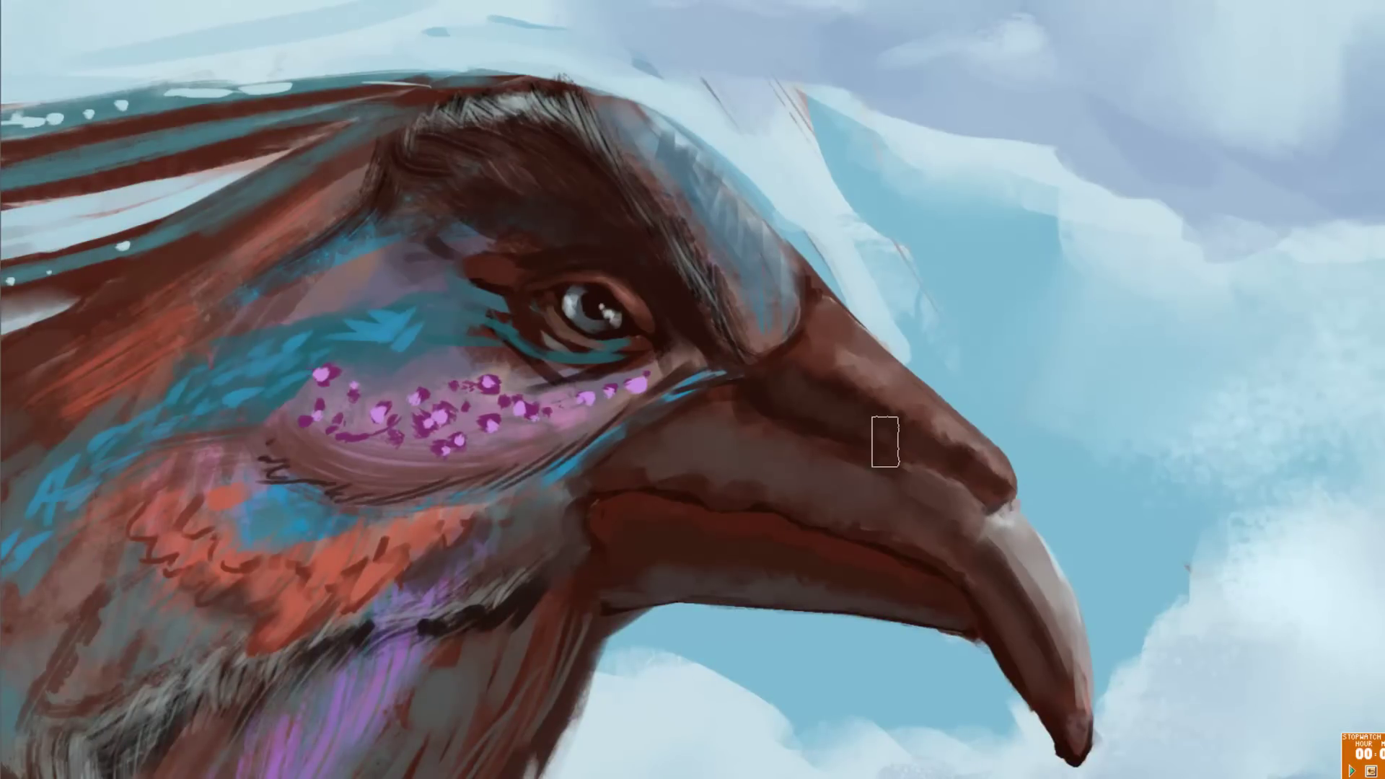
left_click_drag(787, 130, 894, 267)
left_click_drag(747, 116, 855, 205)
mouse_move(722, 126)
left_mouse_down()
mouse_move(889, 243)
mouse_move(938, 339)
left_mouse_up()
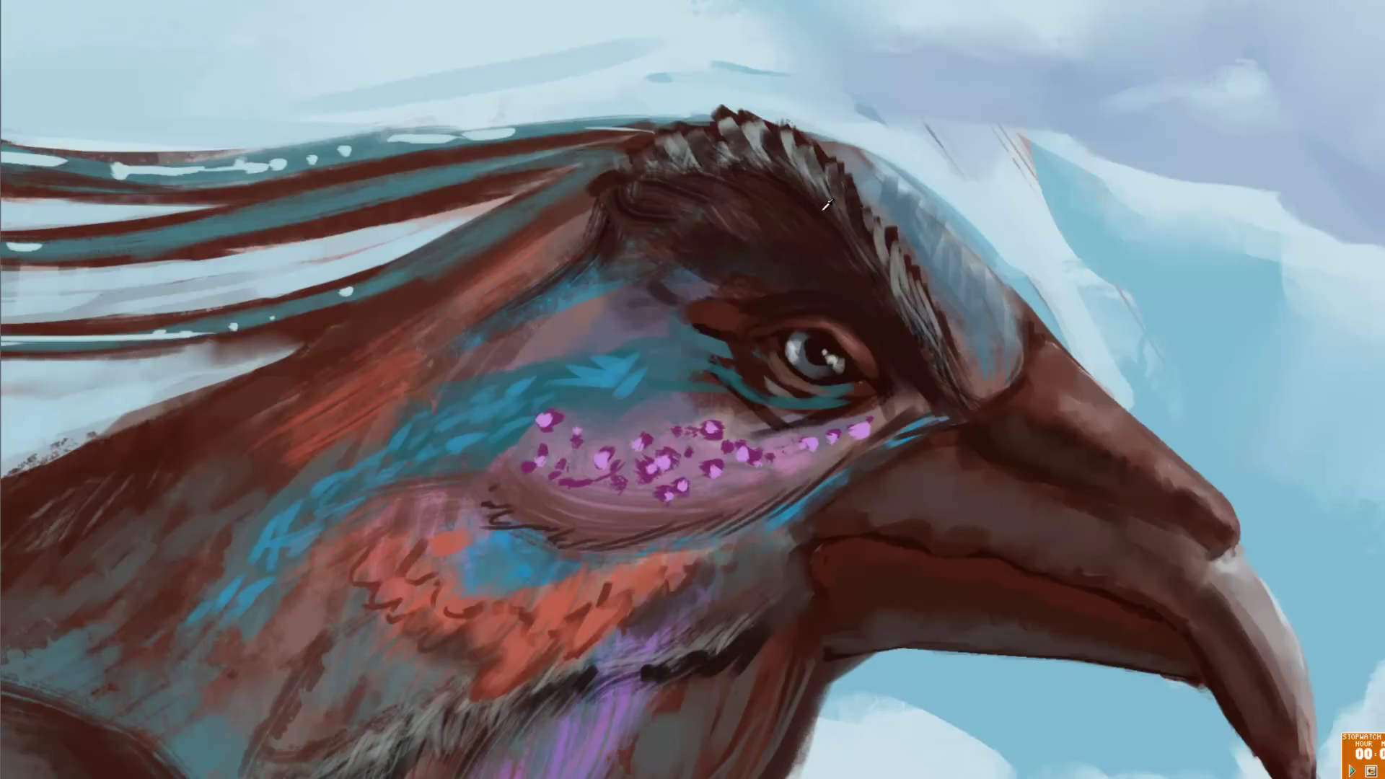
Step: Repaint the beak's upper ridge and outline, covering the highlight with brown
scroll(890, 289, "down", 3)
scroll(627, 348, "up", 3)
left_click_drag(636, 354, 750, 491)
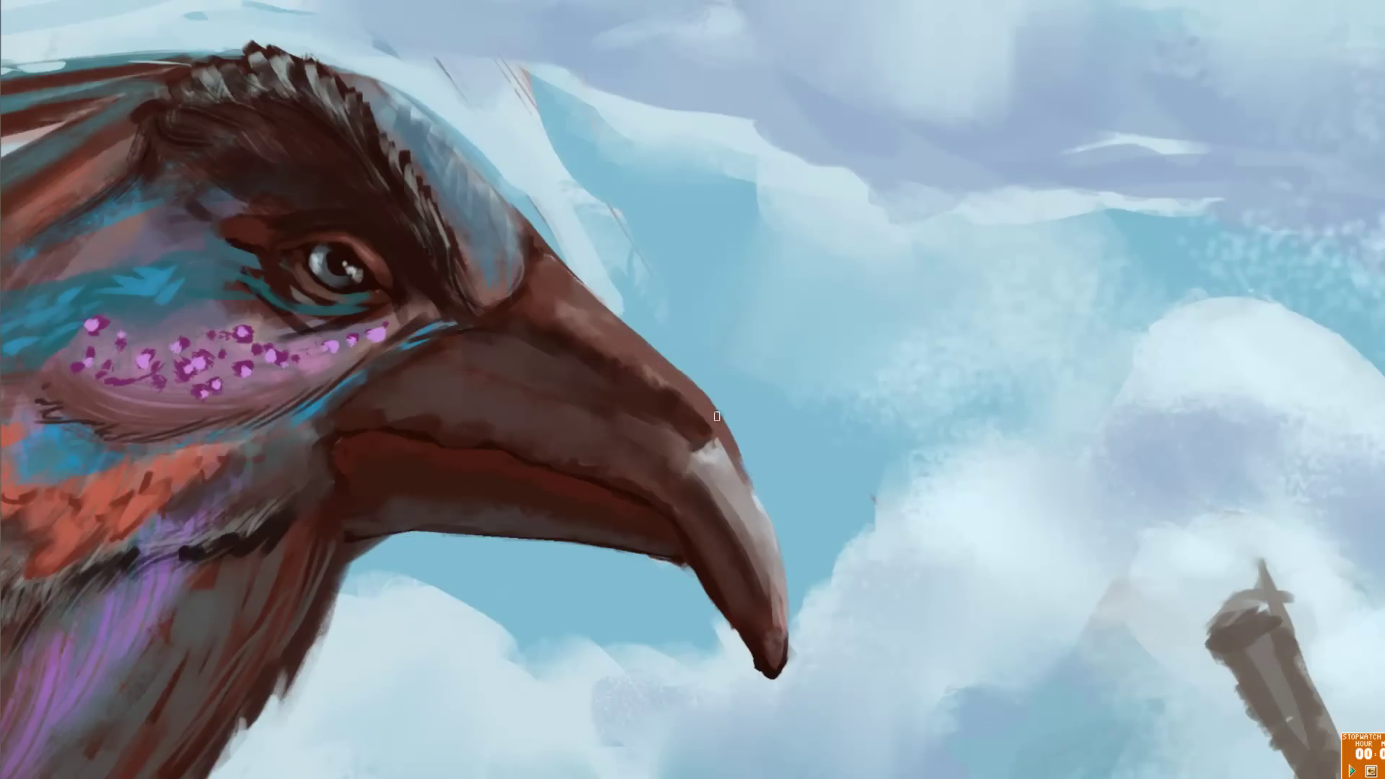
mouse_move(665, 504)
left_mouse_down()
mouse_move(670, 359)
mouse_move(794, 537)
mouse_move(752, 686)
left_mouse_up()
left_click_drag(742, 439, 753, 653)
mouse_move(751, 584)
left_mouse_down()
mouse_move(696, 375)
mouse_move(668, 429)
mouse_move(720, 445)
mouse_move(736, 490)
left_mouse_up()
left_click_drag(693, 426, 787, 585)
left_click_drag(743, 505, 684, 409)
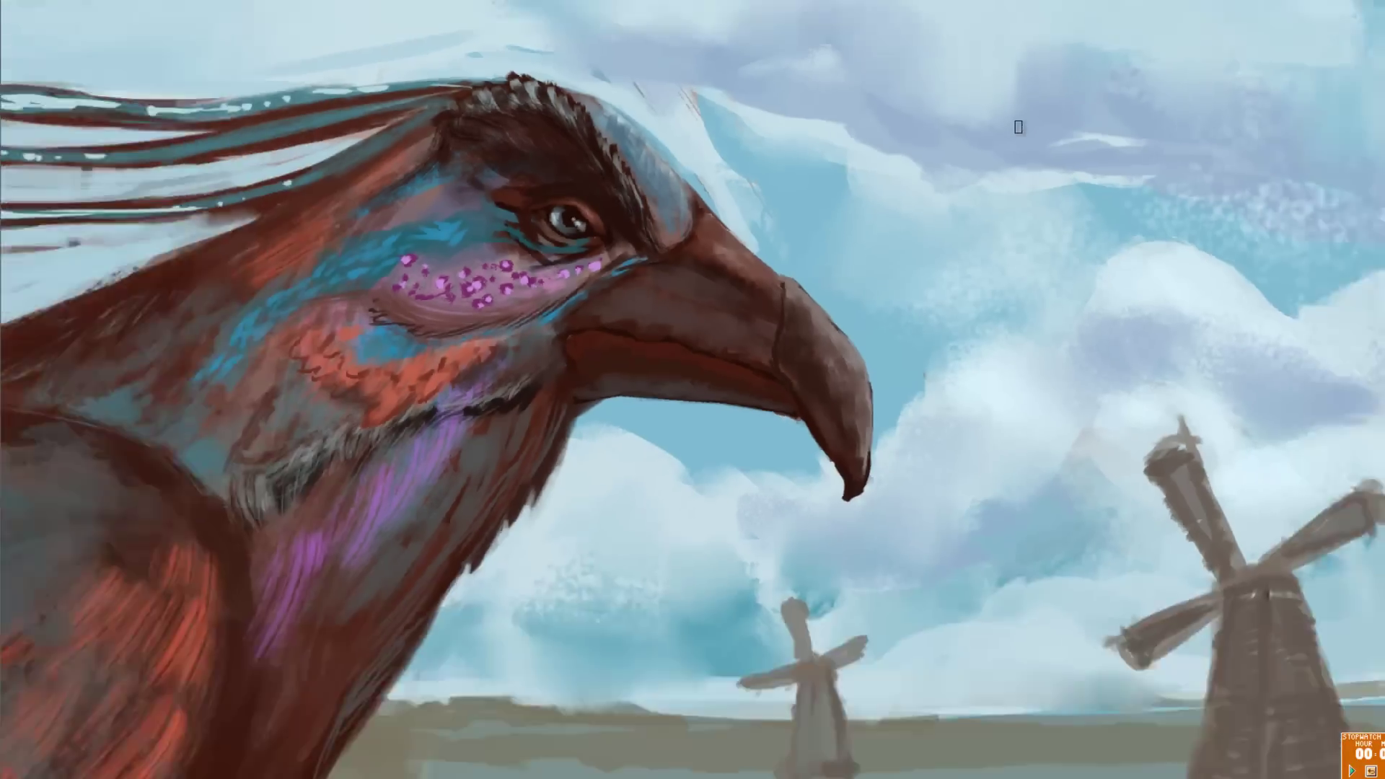
Step: Darken the big windmill's tower and blades and paint shadows leftward from the windmill bases
left_click_drag(1030, 410, 1031, 473)
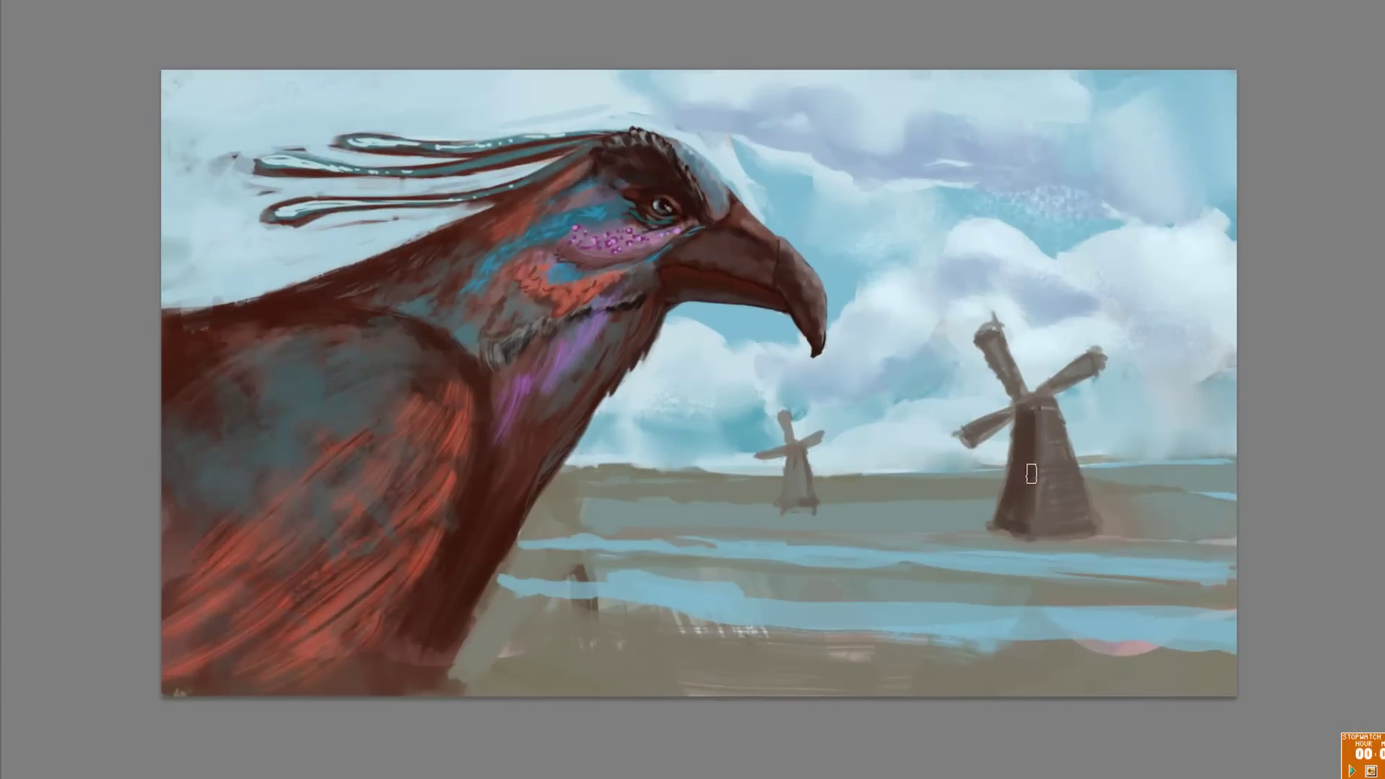
left_click_drag(1003, 358, 985, 346)
left_click_drag(1039, 386, 1081, 358)
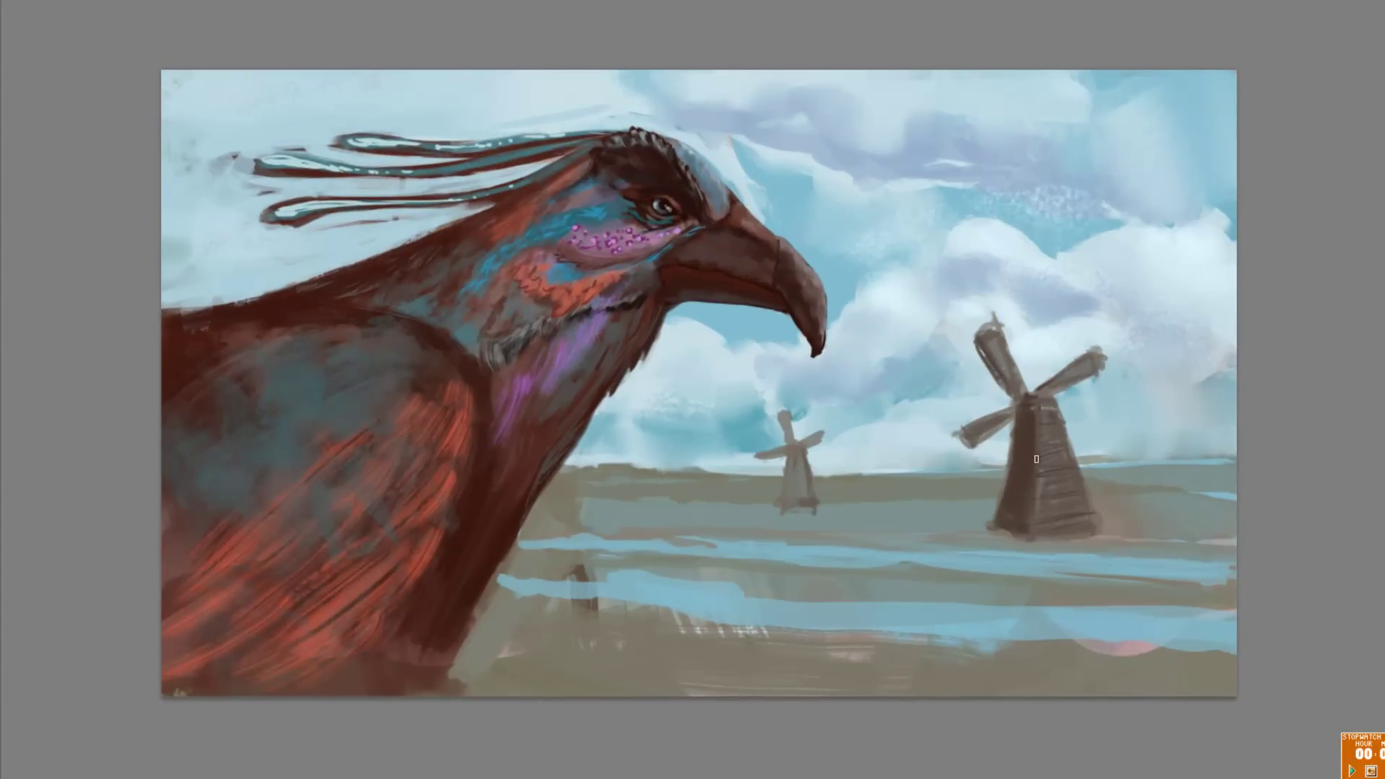
left_click_drag(1010, 538, 804, 557)
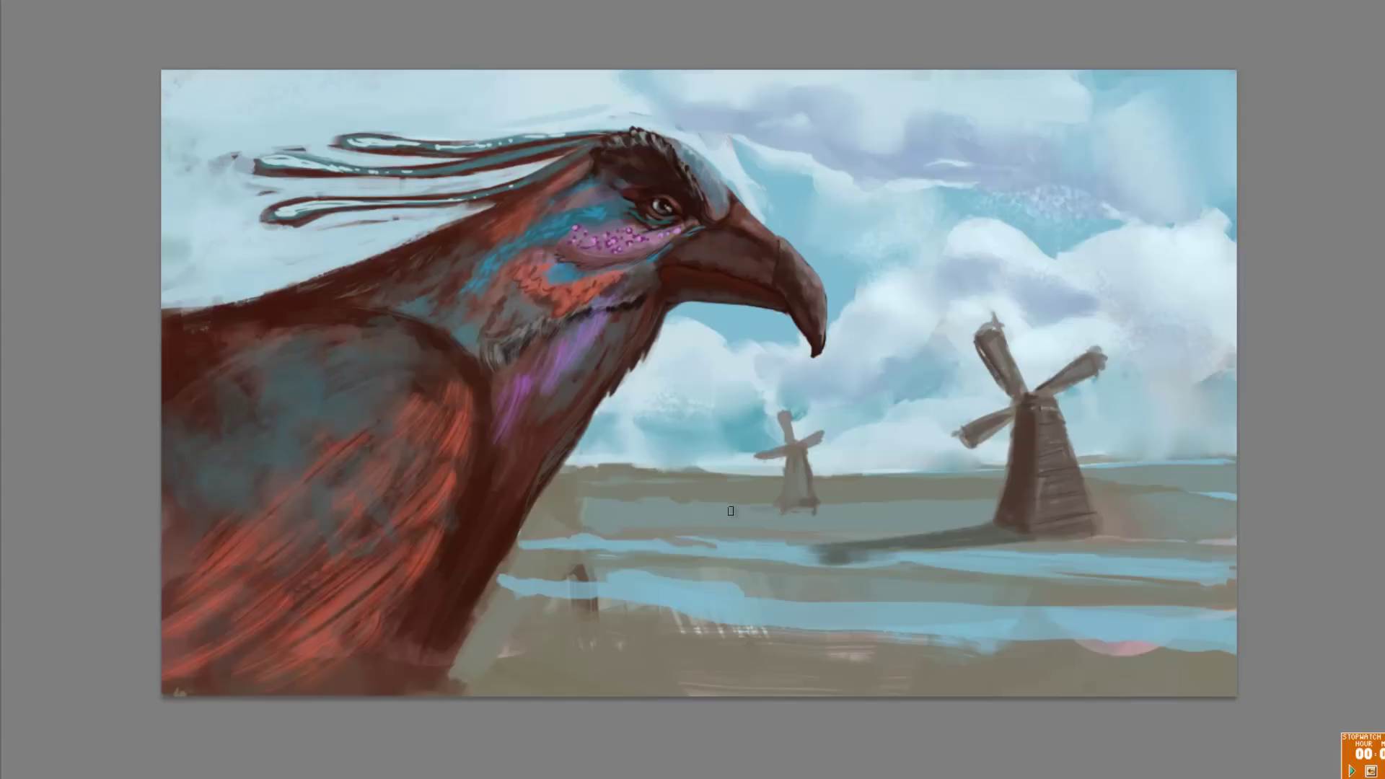
Step: Finish the windmill shadows and edge the water bands with long dark strokes
left_click_drag(812, 509, 675, 516)
left_click_drag(938, 552, 1234, 562)
left_click_drag(1126, 557, 548, 545)
left_click_drag(1234, 614, 506, 586)
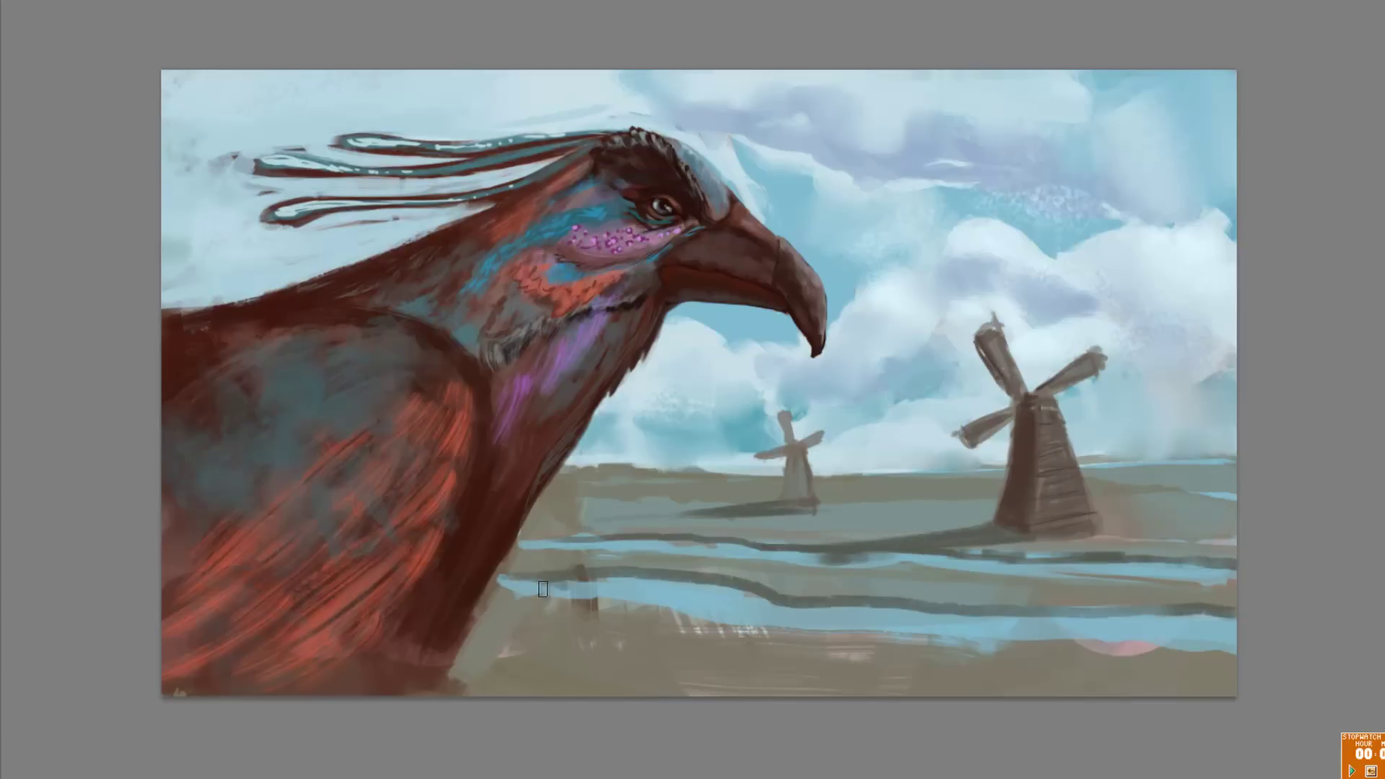
Step: With a smaller brush, crease the upper beak and darken the back, lower body and neck with dark red
key("ctrl+plus")
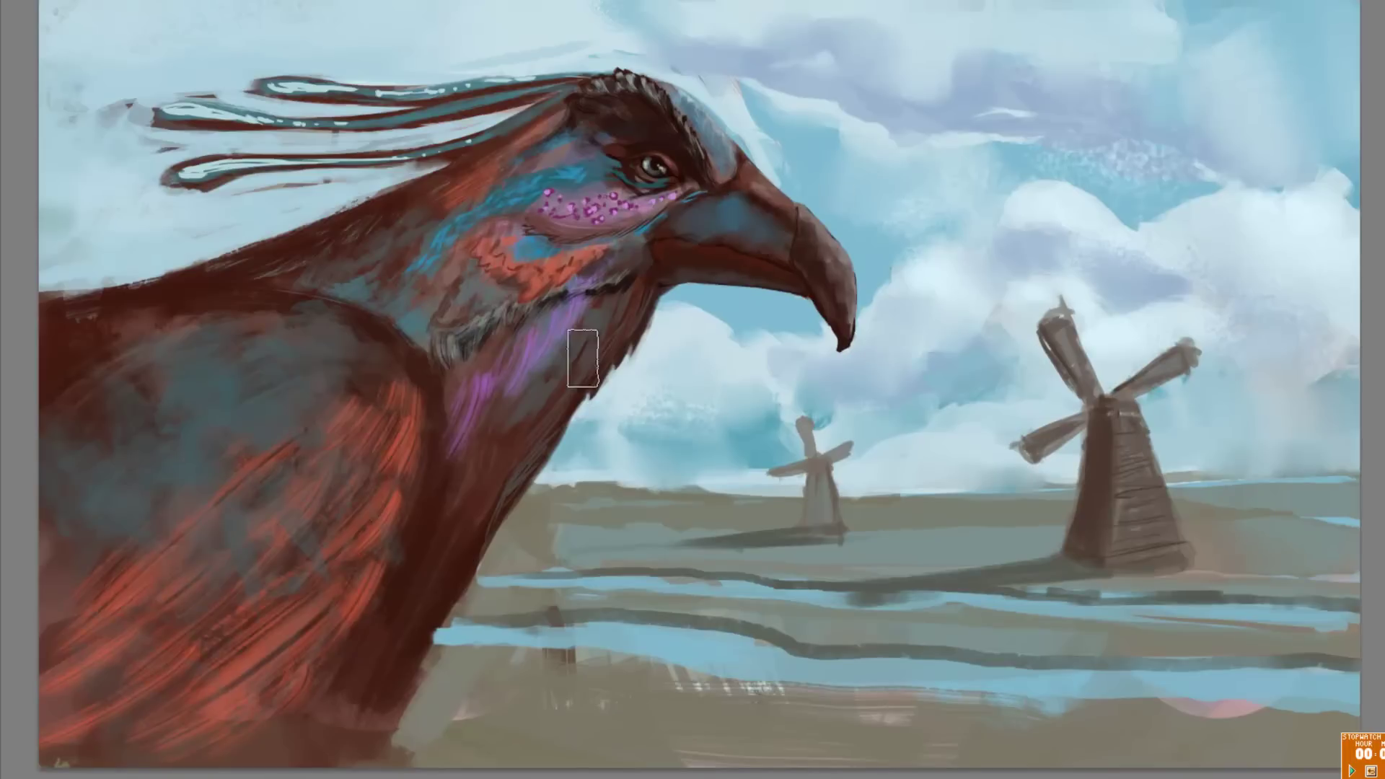
key("[")
key("[")
key("[")
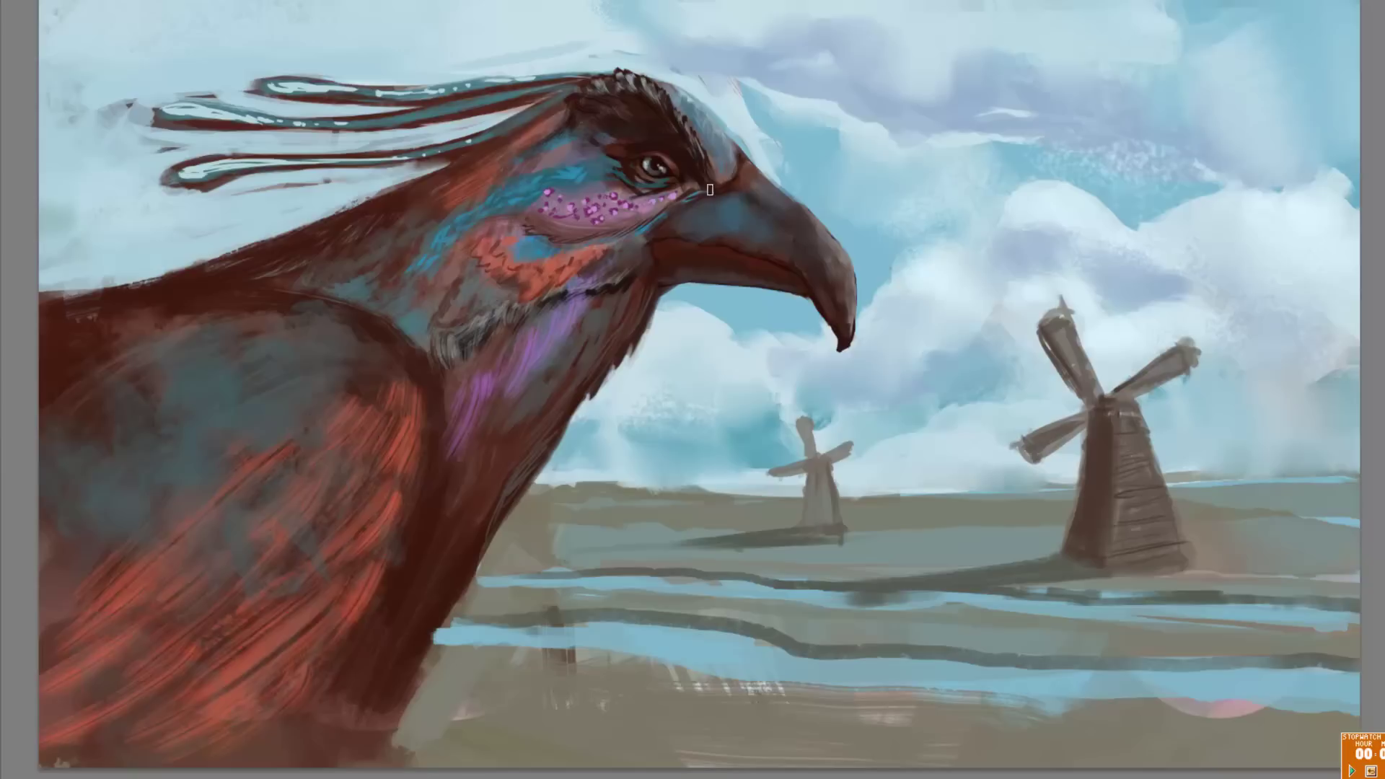
left_click_drag(731, 206, 790, 231)
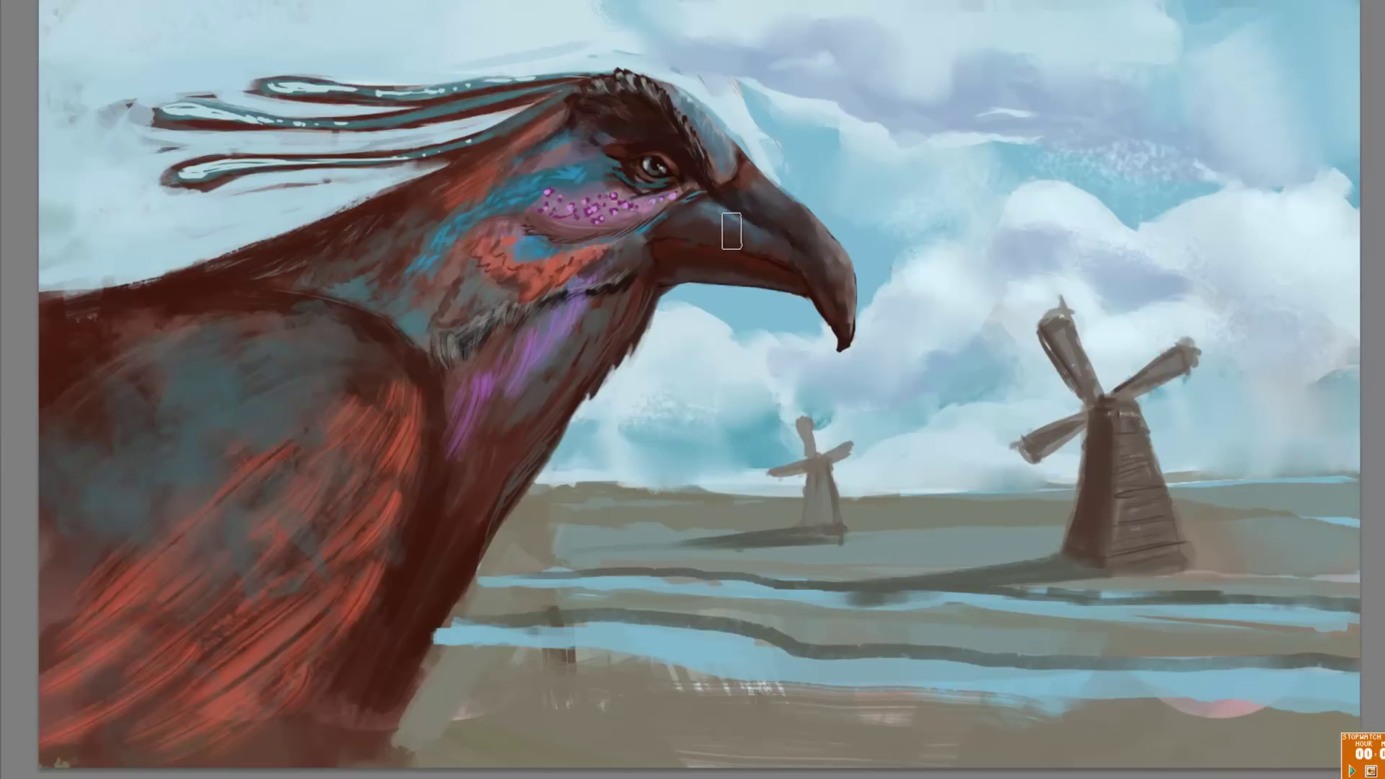
left_click_drag(51, 303, 108, 249)
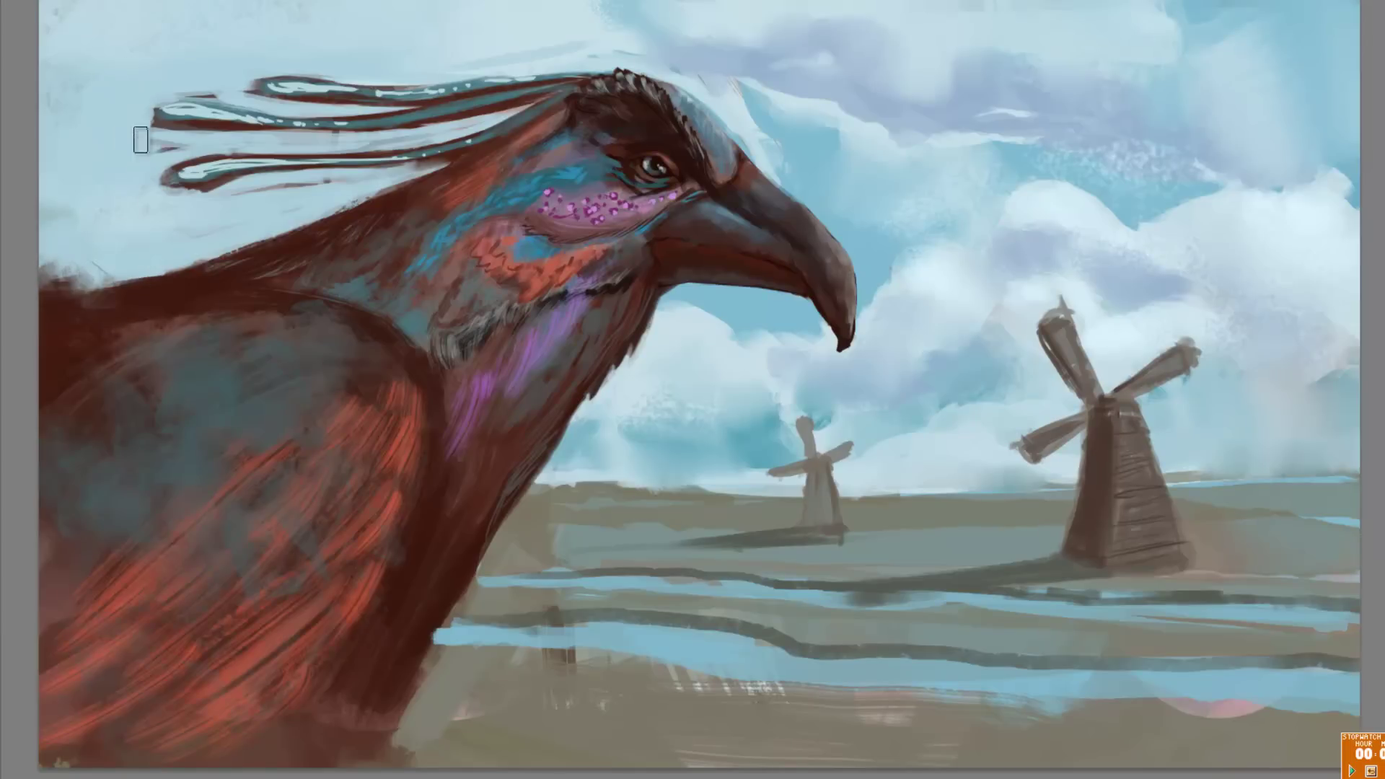
mouse_move(349, 690)
left_mouse_down()
mouse_move(285, 700)
mouse_move(243, 663)
mouse_move(118, 631)
mouse_move(308, 371)
left_mouse_up()
mouse_move(390, 490)
left_mouse_down()
mouse_move(321, 685)
mouse_move(340, 750)
mouse_move(346, 238)
left_mouse_up()
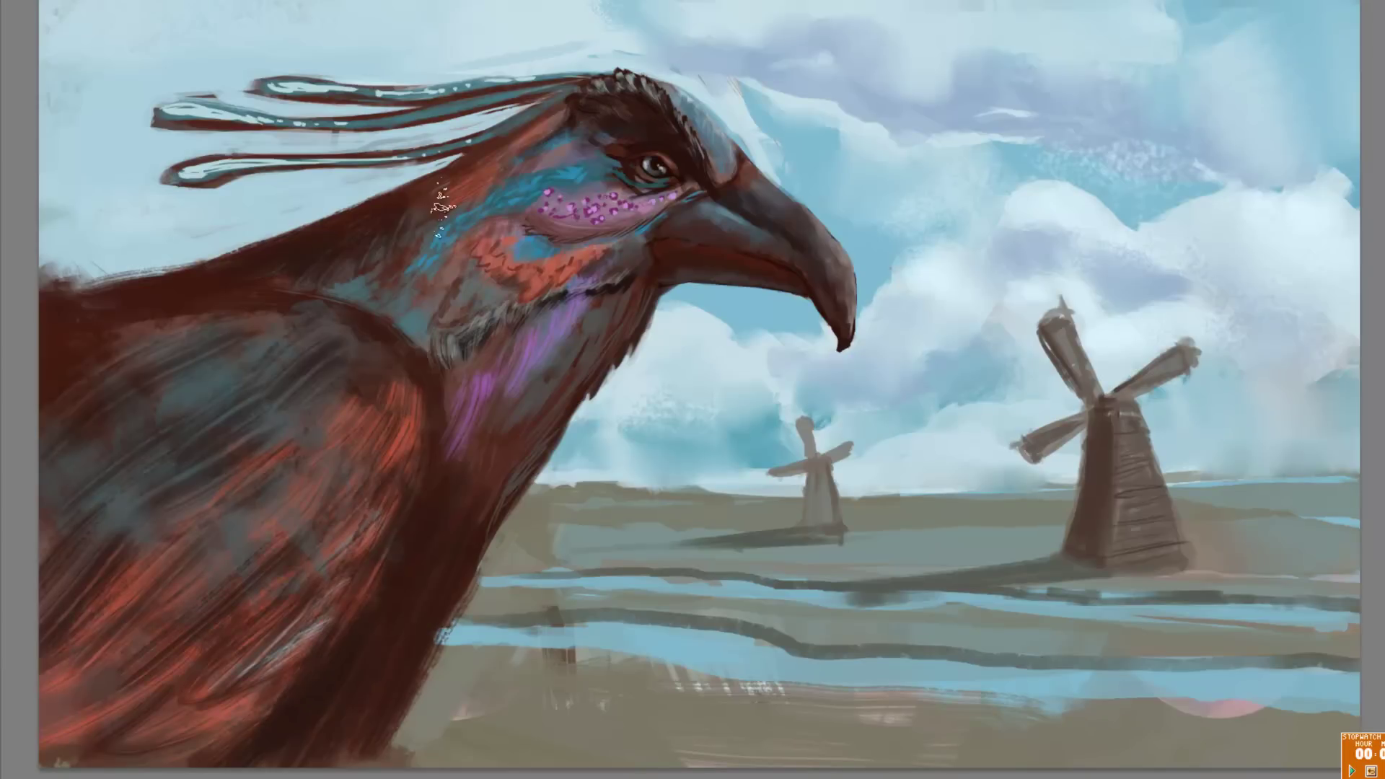
left_click_drag(433, 230, 519, 108)
left_click_drag(462, 202, 129, 324)
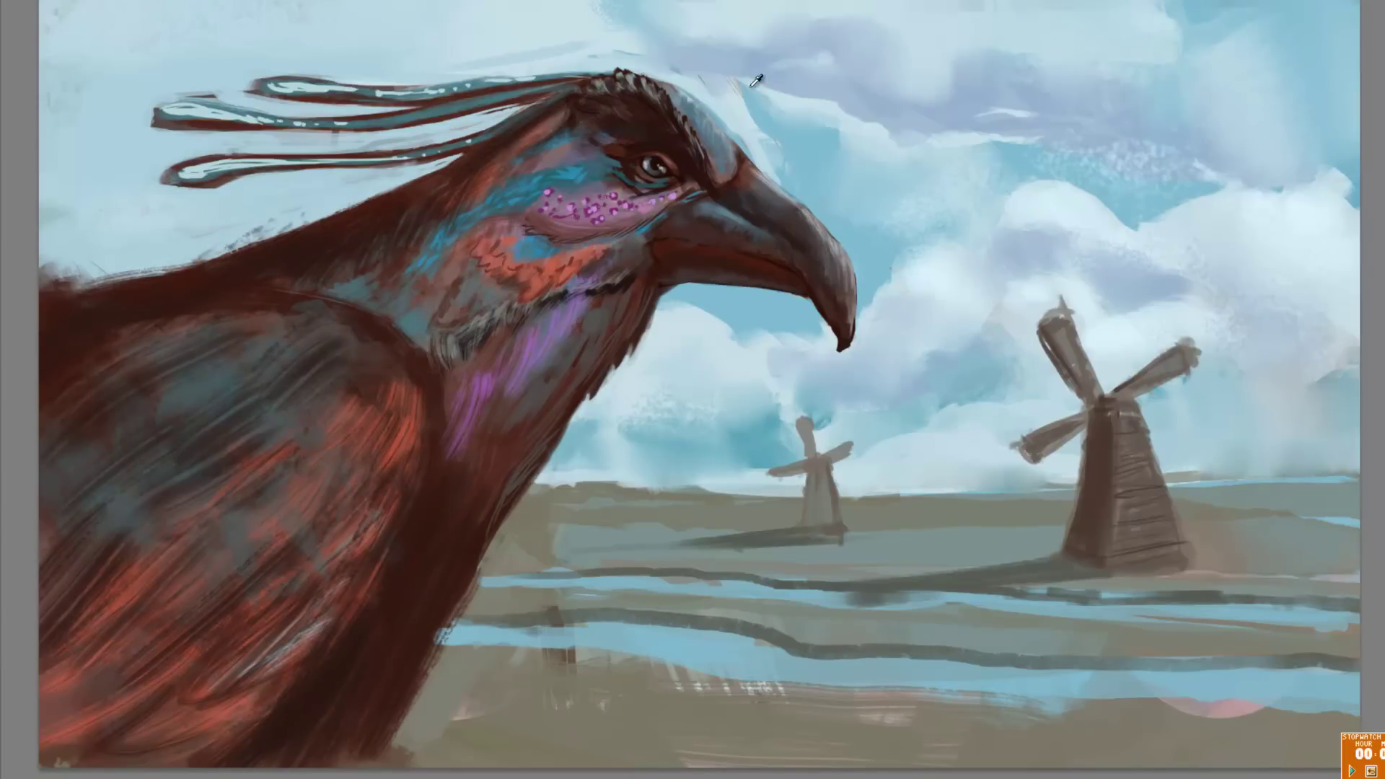
Step: Add light pinkish strokes across the ground and cover the pink blob on the lower ground
scroll(755, 80, "down", 3)
scroll(1360, 93, "up", 3)
left_click_drag(1281, 509, 1341, 530)
left_click_drag(1046, 530, 563, 523)
left_click_drag(1060, 491, 620, 498)
left_click_drag(512, 548, 720, 551)
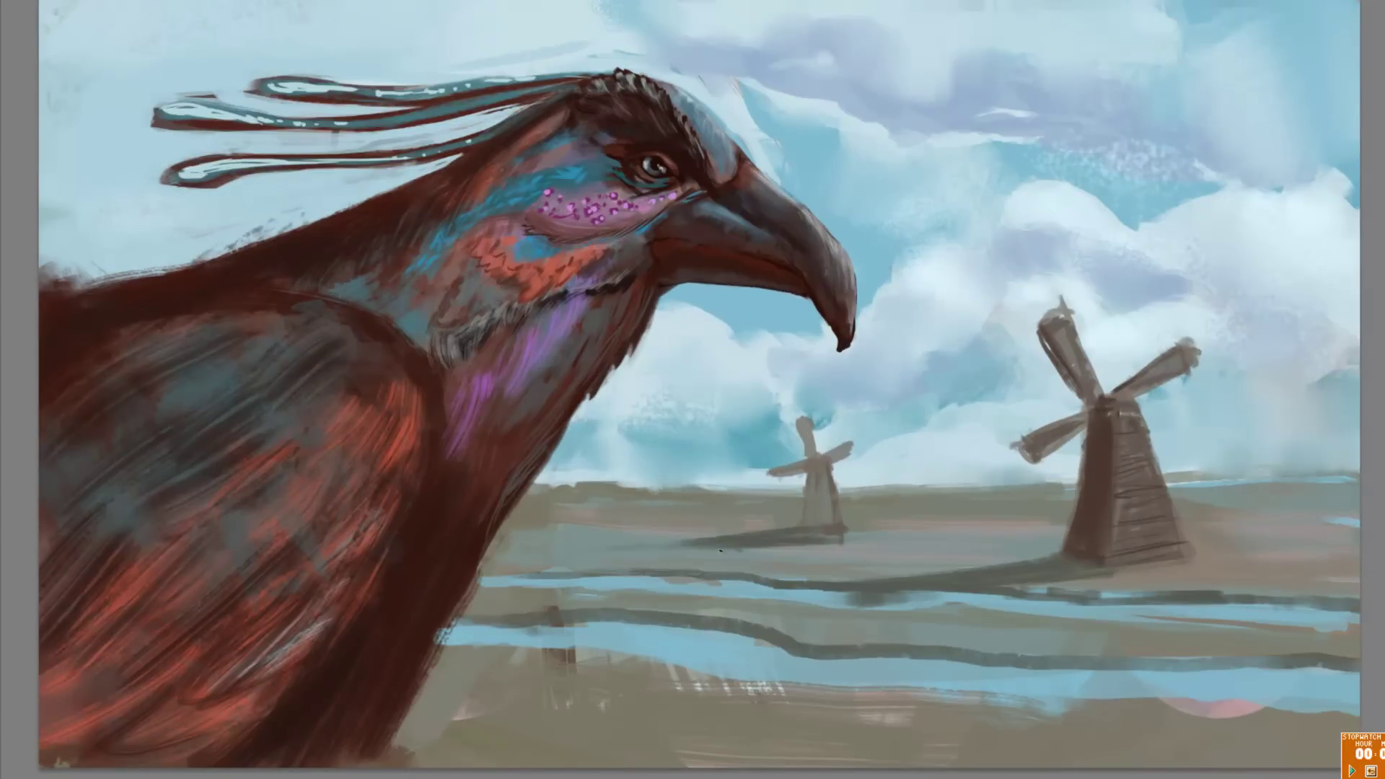
left_click_drag(823, 711, 1360, 711)
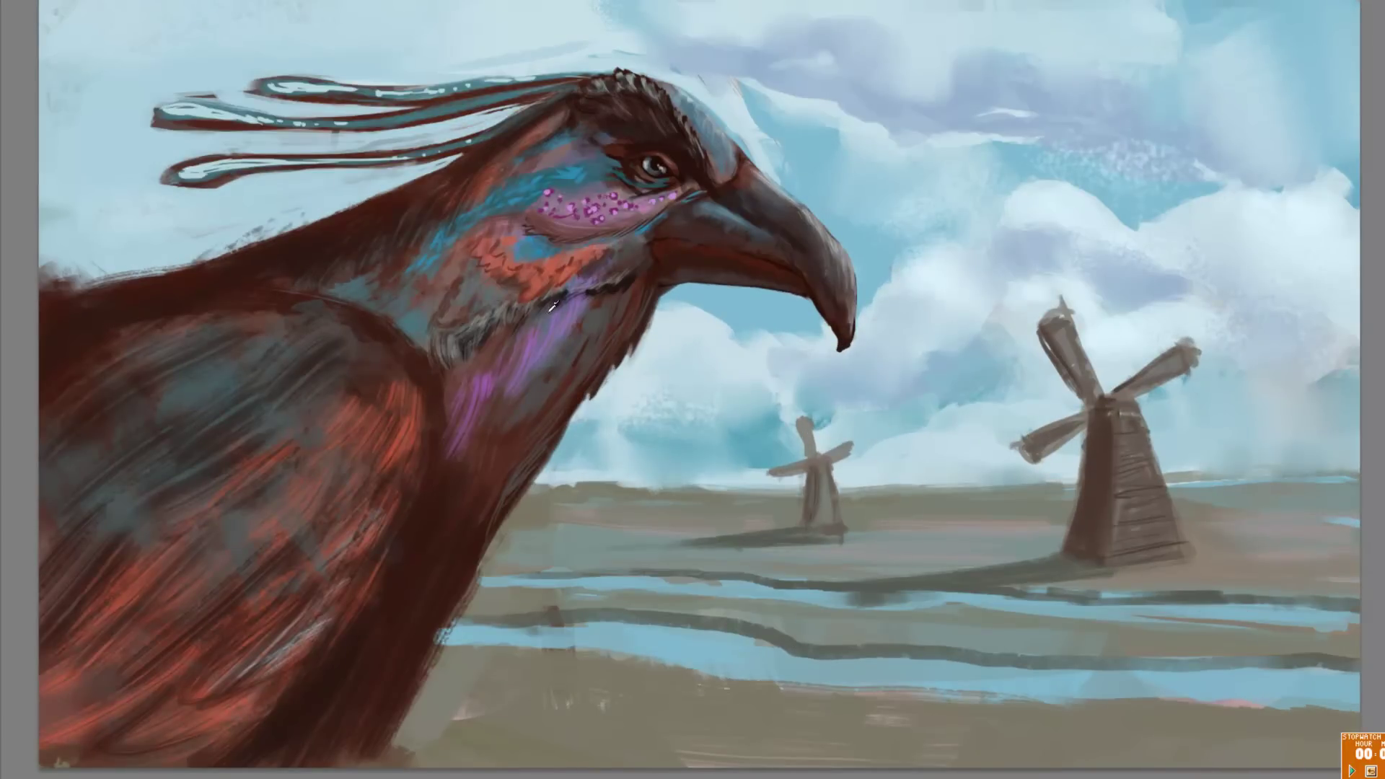
Step: Add blue strokes on the lower neck and darken the cheek below the eye to reddish-purple
left_click_drag(485, 525, 372, 706)
left_click_drag(302, 764, 464, 586)
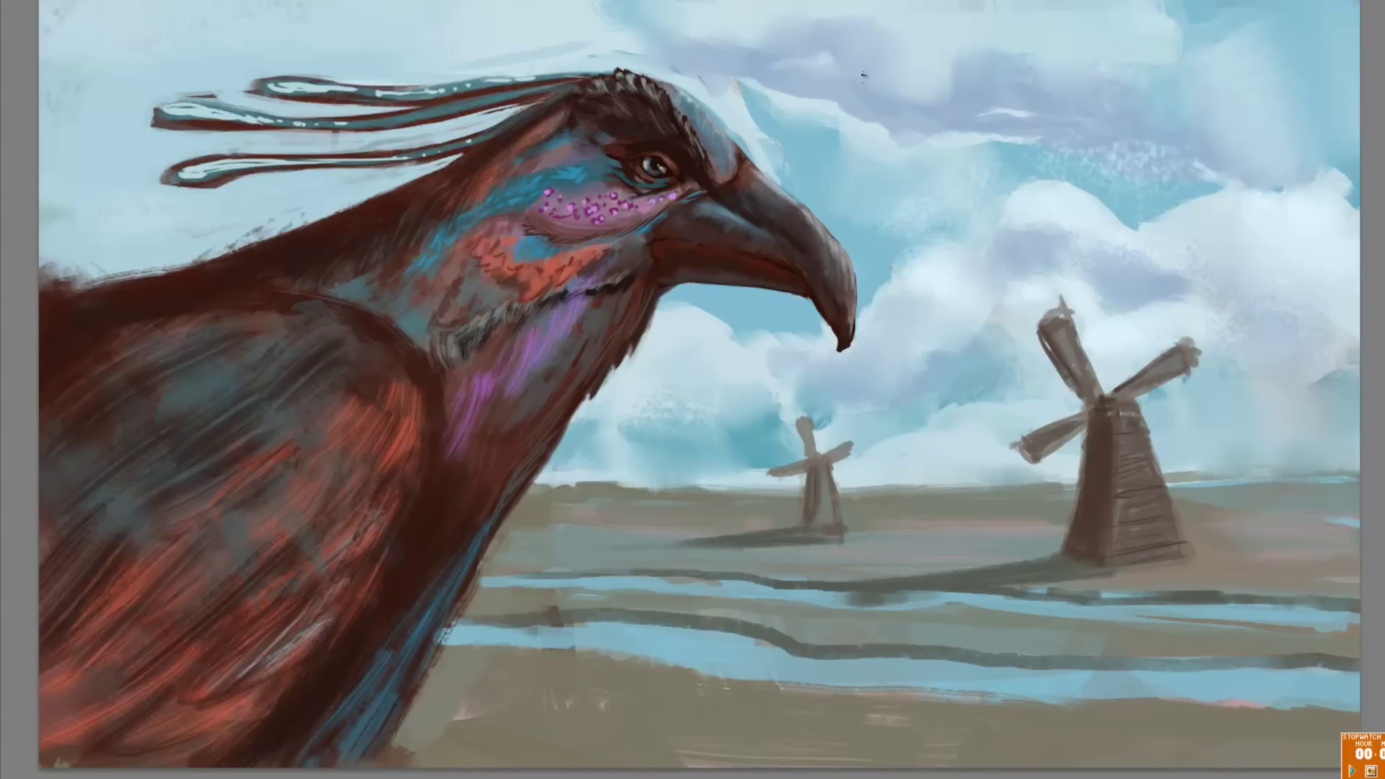
left_click_drag(697, 189, 641, 227)
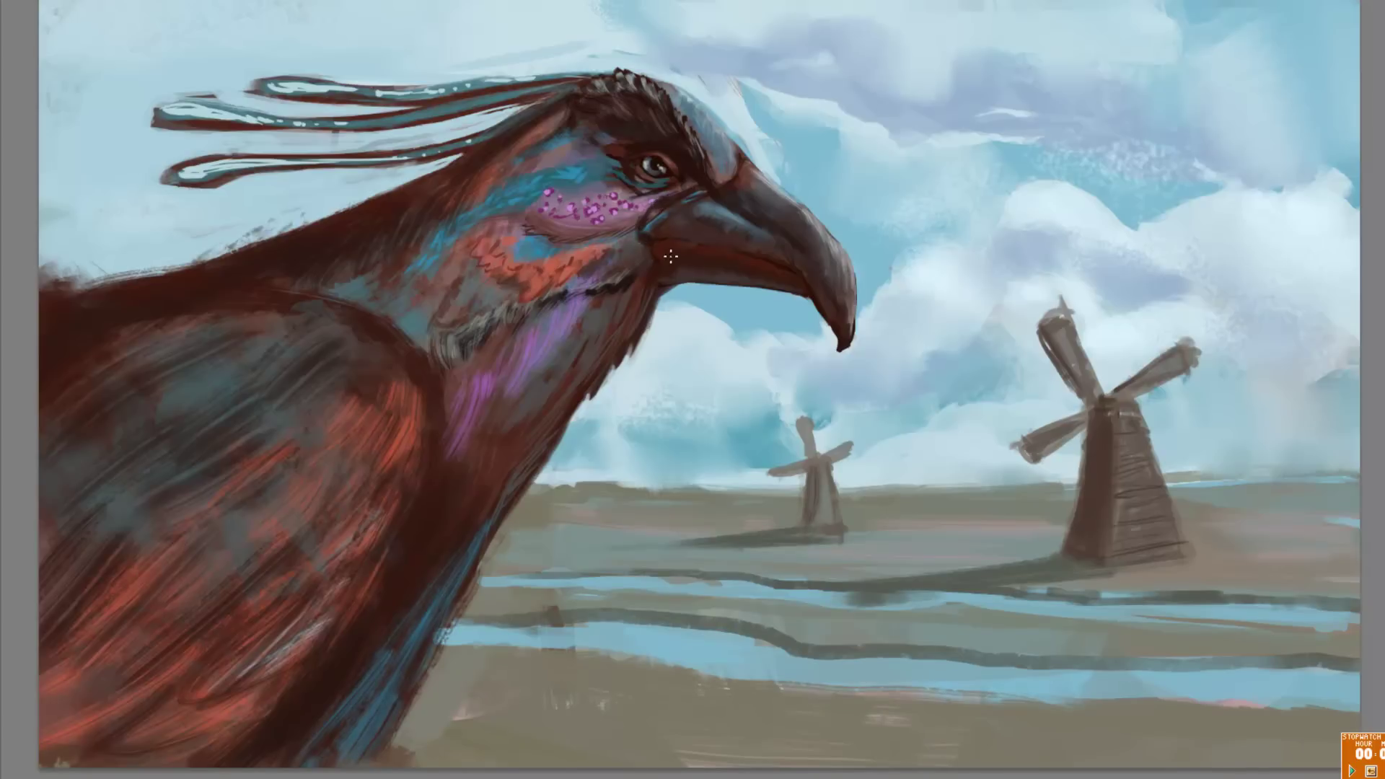
mouse_move(703, 193)
left_mouse_down()
mouse_move(662, 223)
mouse_move(736, 234)
left_mouse_up()
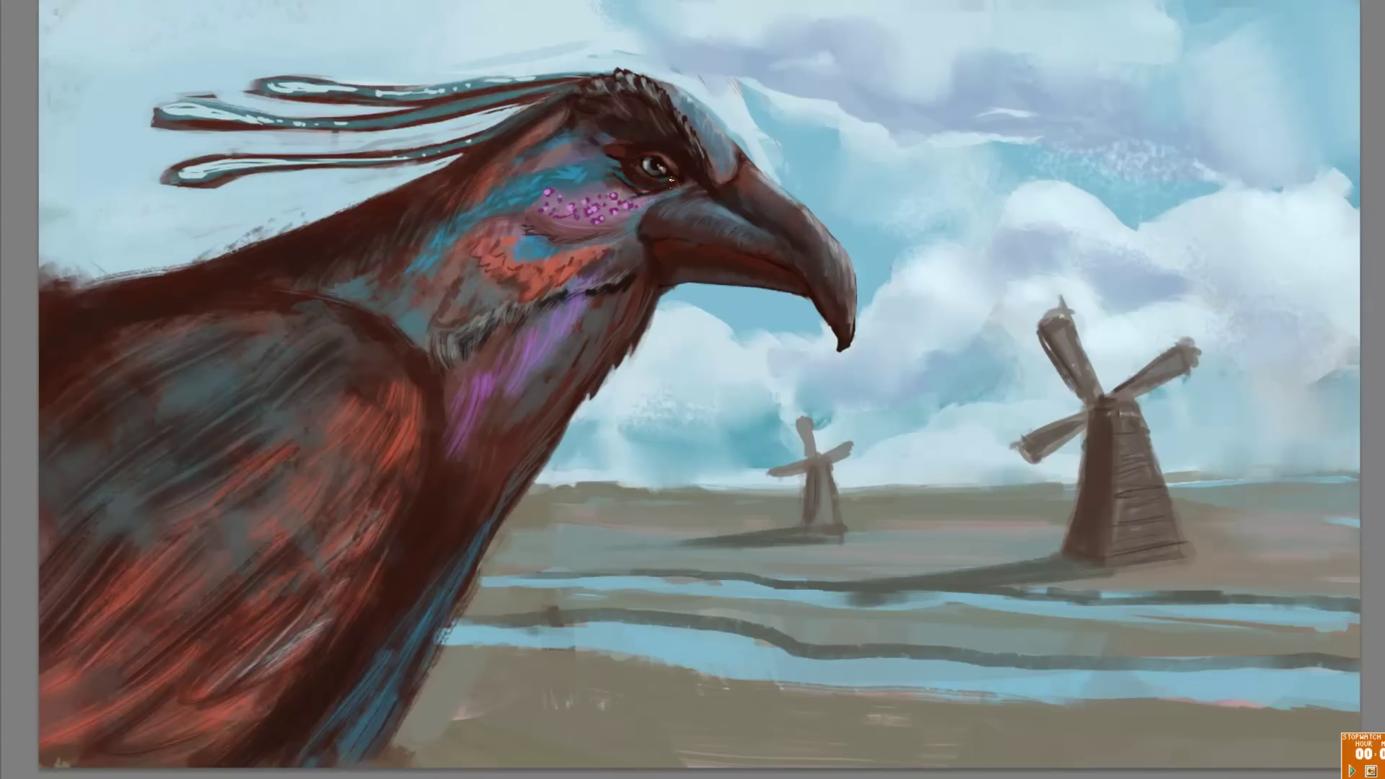
left_click_drag(610, 163, 505, 197)
mouse_move(627, 206)
left_mouse_down()
mouse_move(585, 174)
mouse_move(383, 285)
mouse_move(357, 314)
left_mouse_up()
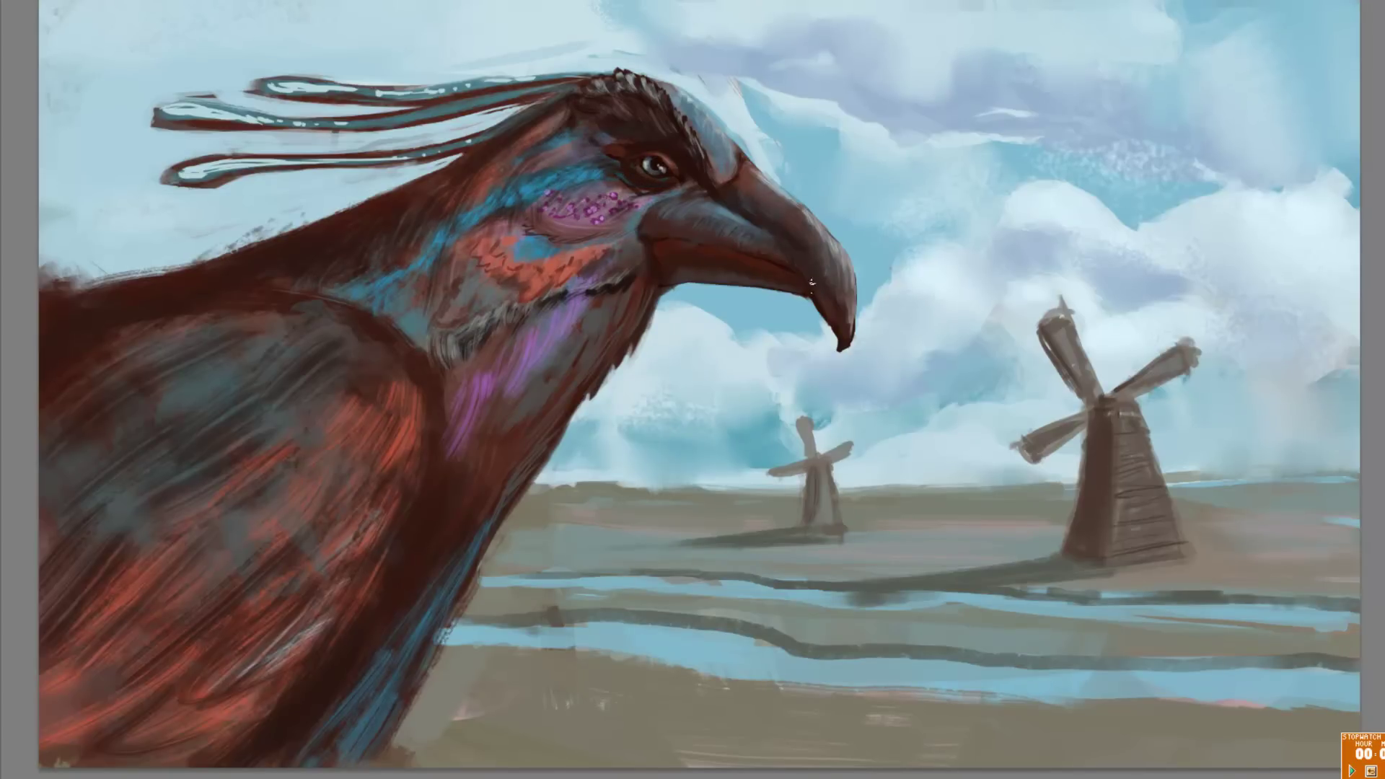
Step: Refine the beak base, trim the hook tip with sky colour and draw a dark mouth line
mouse_move(815, 267)
left_mouse_down()
mouse_move(750, 206)
mouse_move(682, 224)
left_mouse_up()
left_click_drag(810, 311, 847, 346)
right_click(762, 244)
key("Escape")
mouse_move(678, 287)
left_mouse_down()
mouse_move(772, 292)
mouse_move(710, 290)
mouse_move(754, 289)
mouse_move(740, 293)
left_mouse_up()
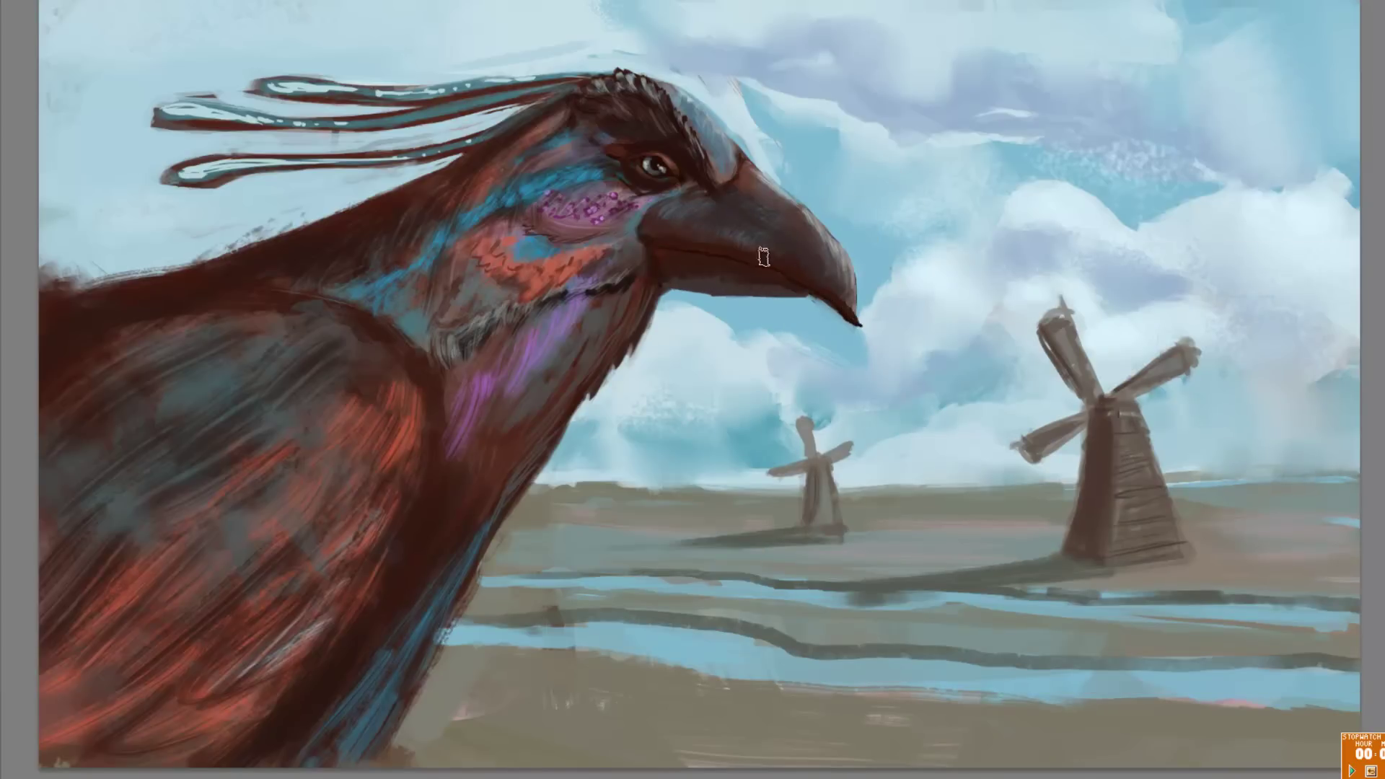
Step: Fill the beak solid brown, add purple-blue at its base and darken the lower beak, tip and underside
left_click(747, 143)
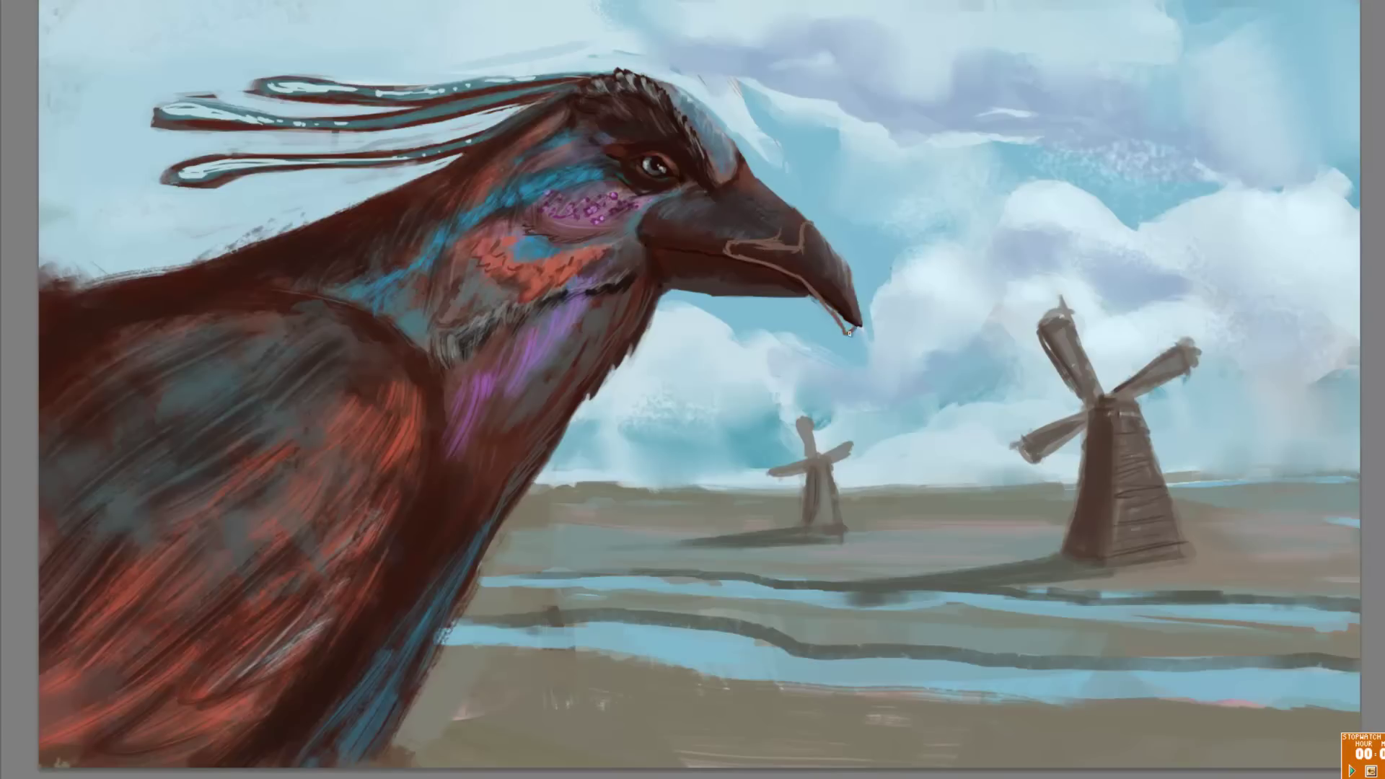
left_click_drag(761, 250, 830, 289)
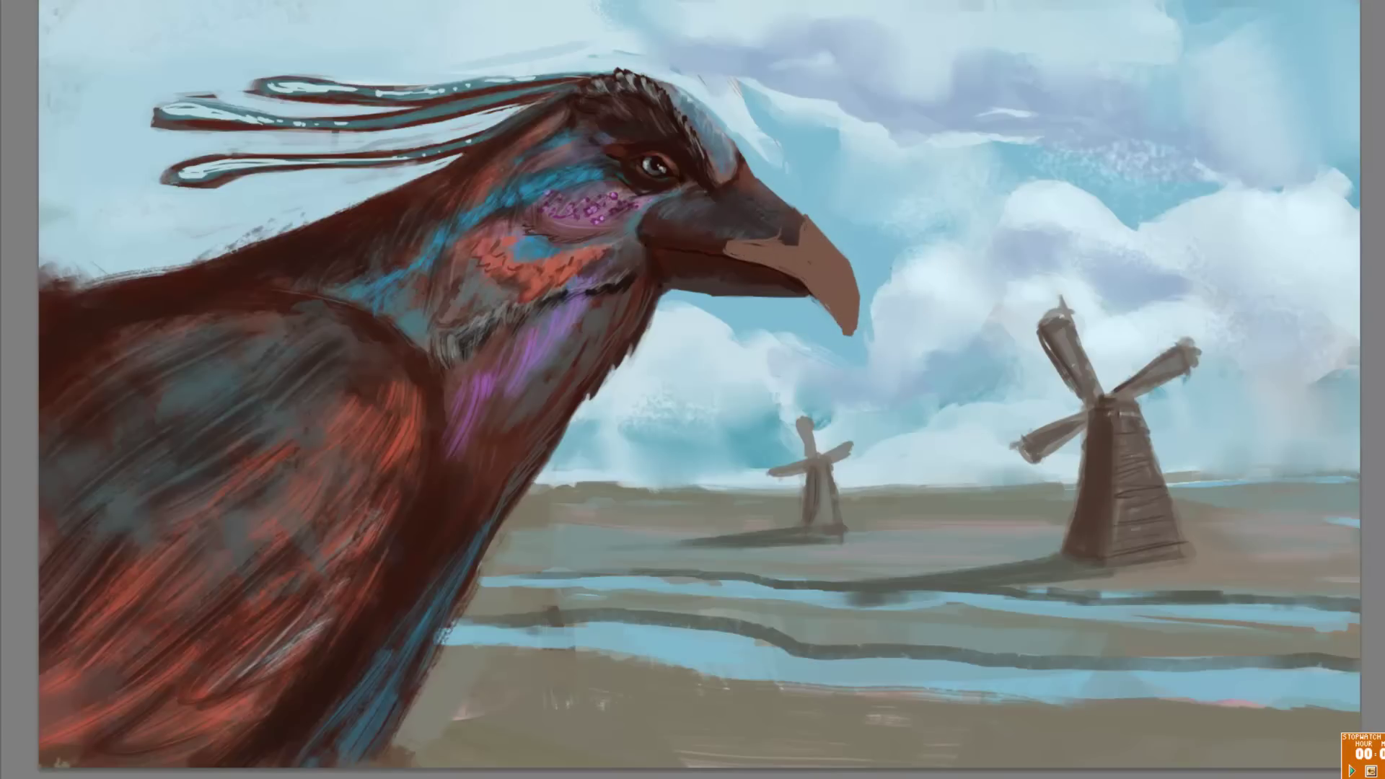
left_click_drag(725, 211, 757, 224)
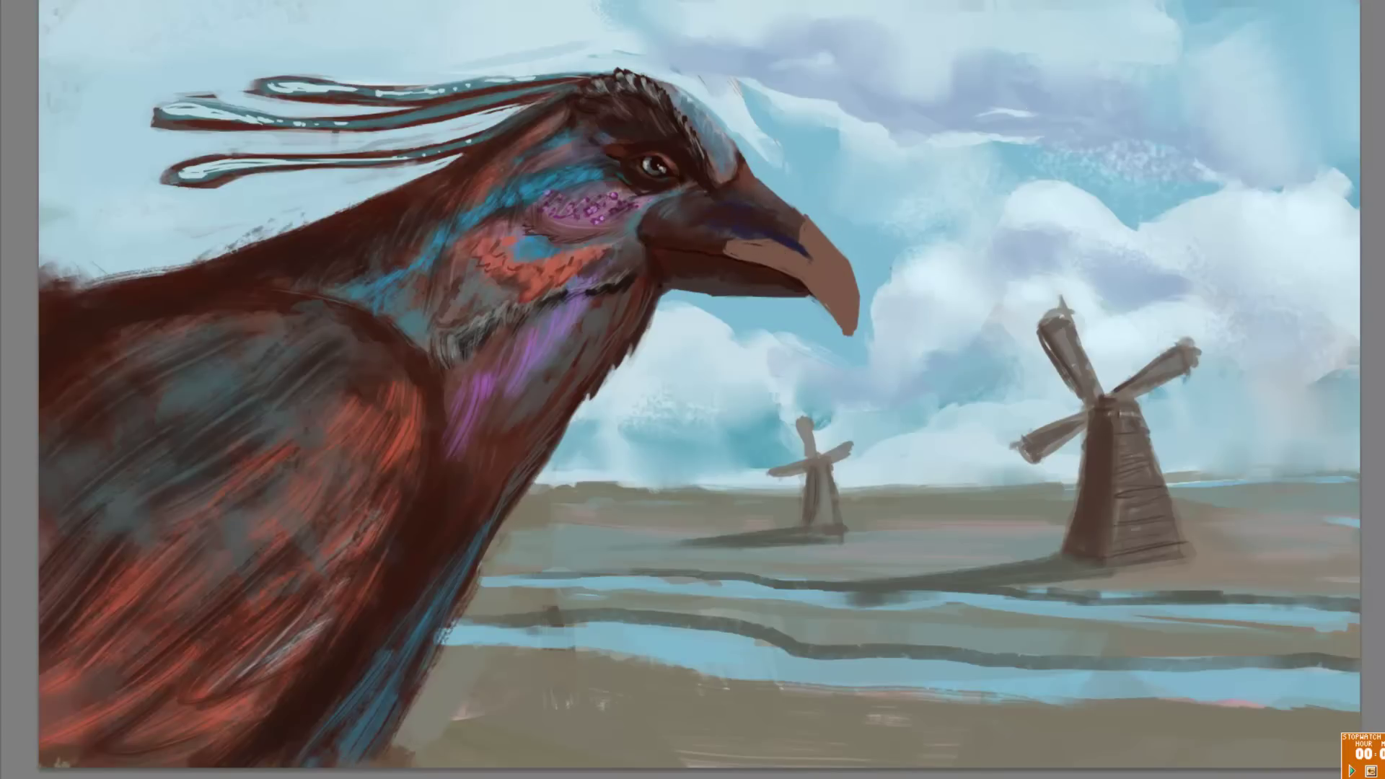
left_click_drag(795, 274, 848, 328)
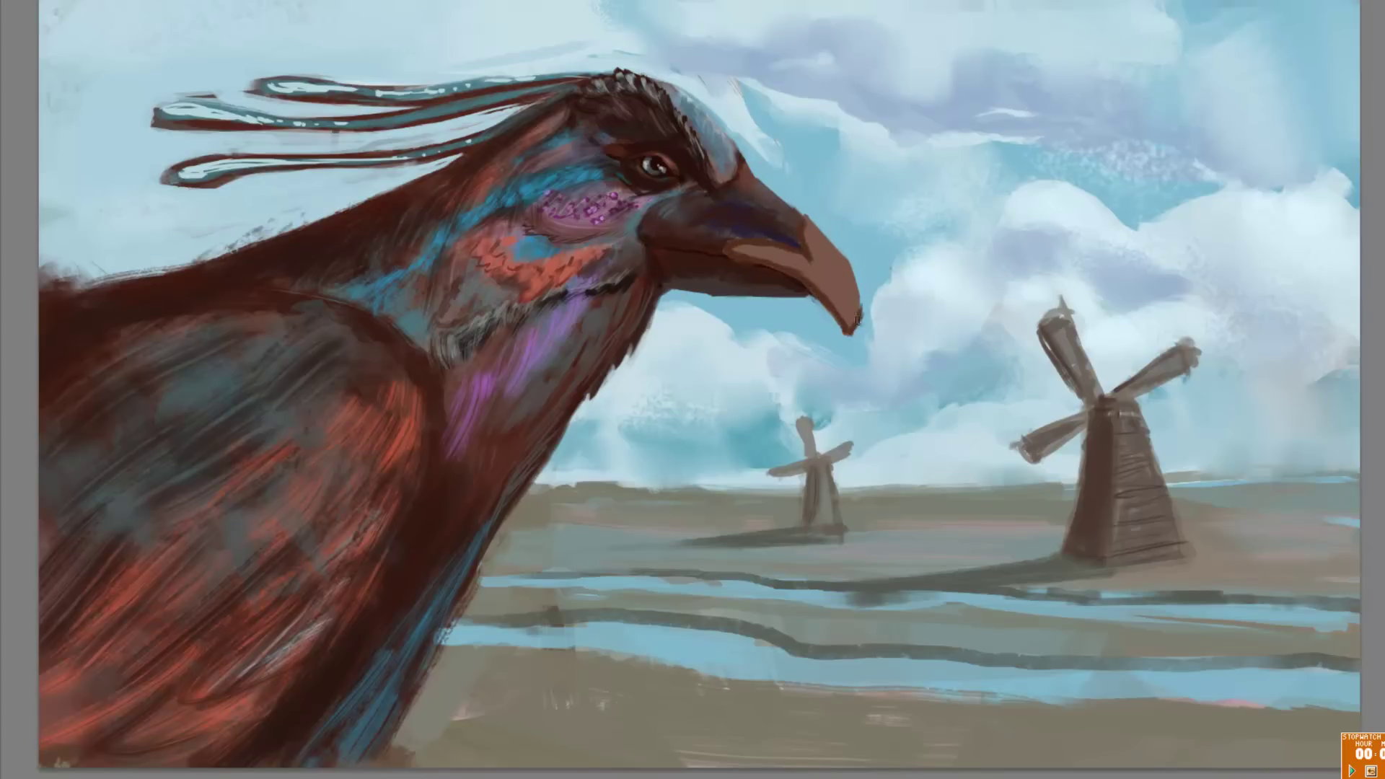
left_click_drag(768, 258, 843, 312)
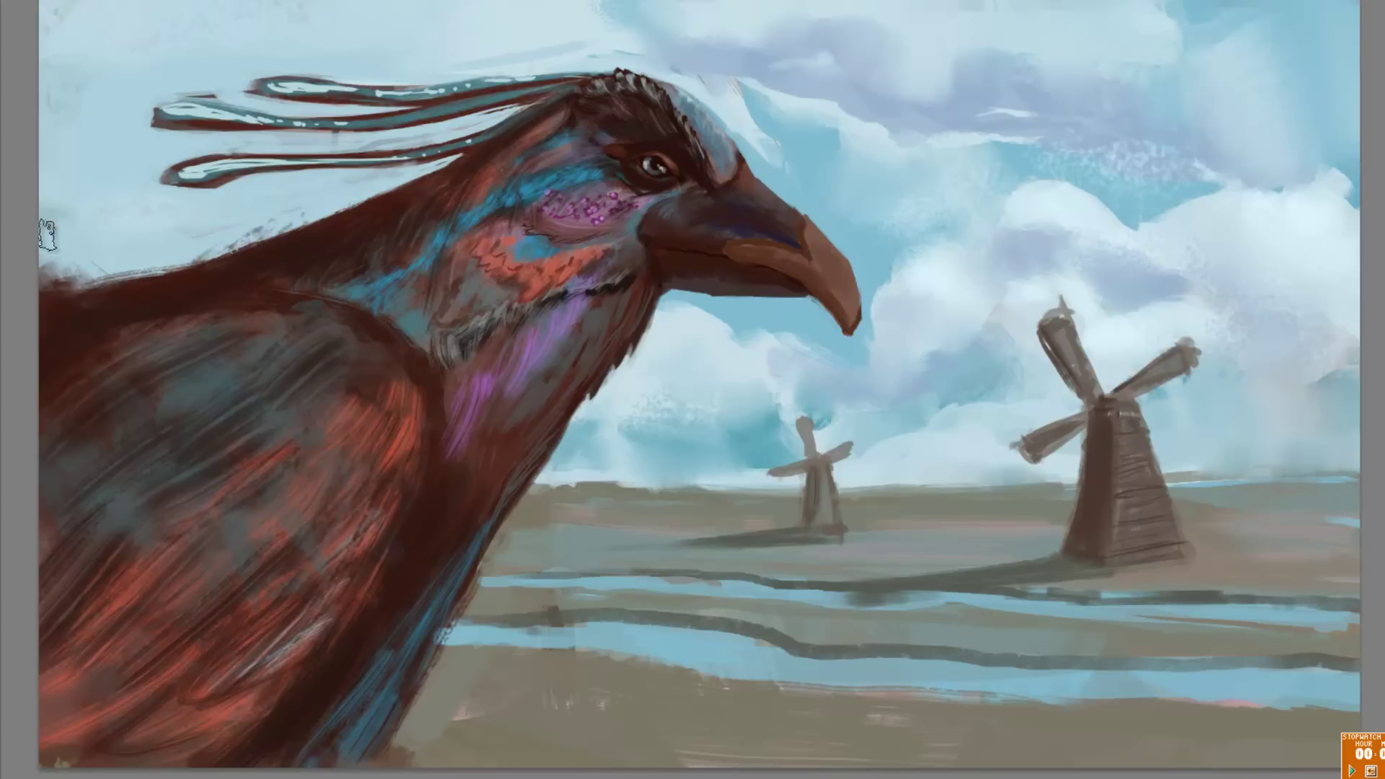
left_click_drag(667, 277, 807, 298)
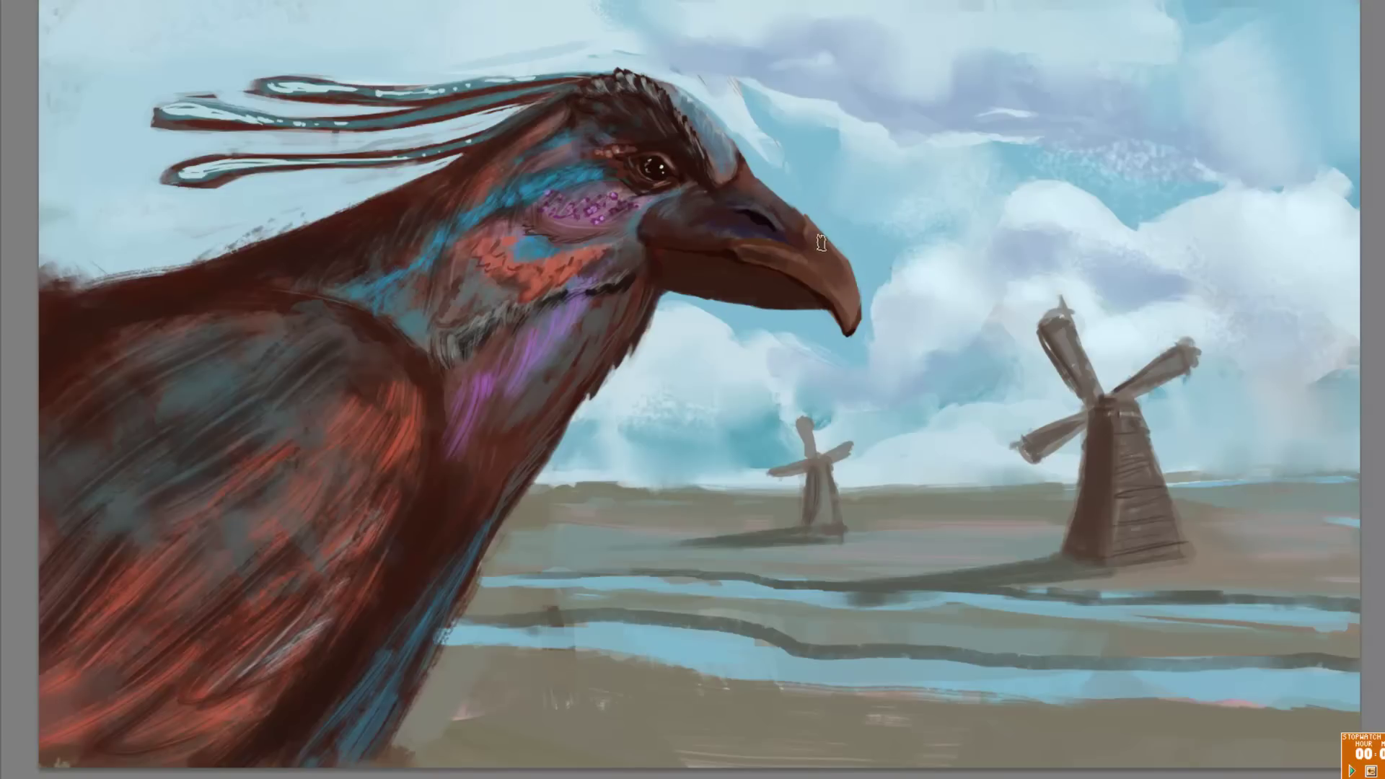
Step: Brighten the lower beak edge toward yellow, add red neck dabs and dark crown feathers
mouse_move(829, 259)
left_mouse_down()
mouse_move(838, 279)
mouse_move(822, 251)
left_mouse_up()
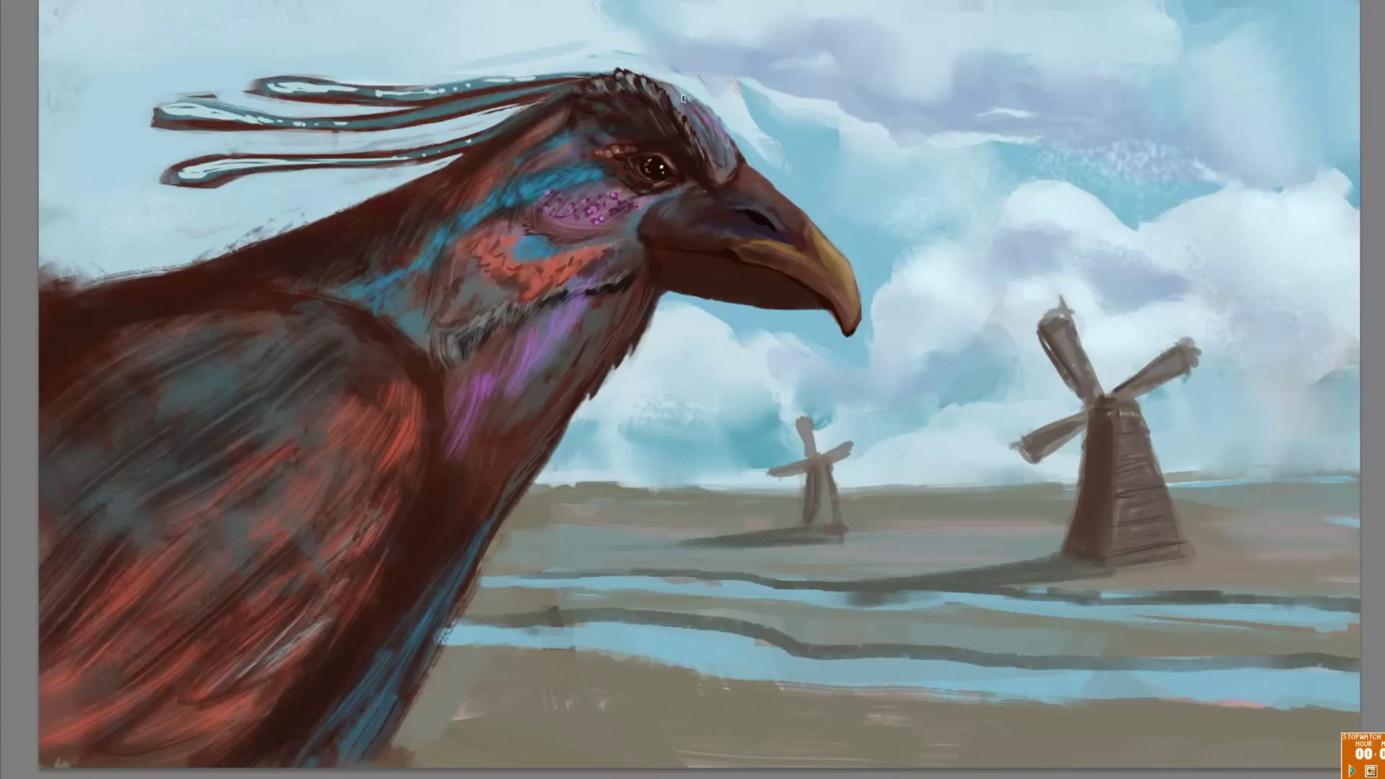
left_click_drag(543, 208, 357, 294)
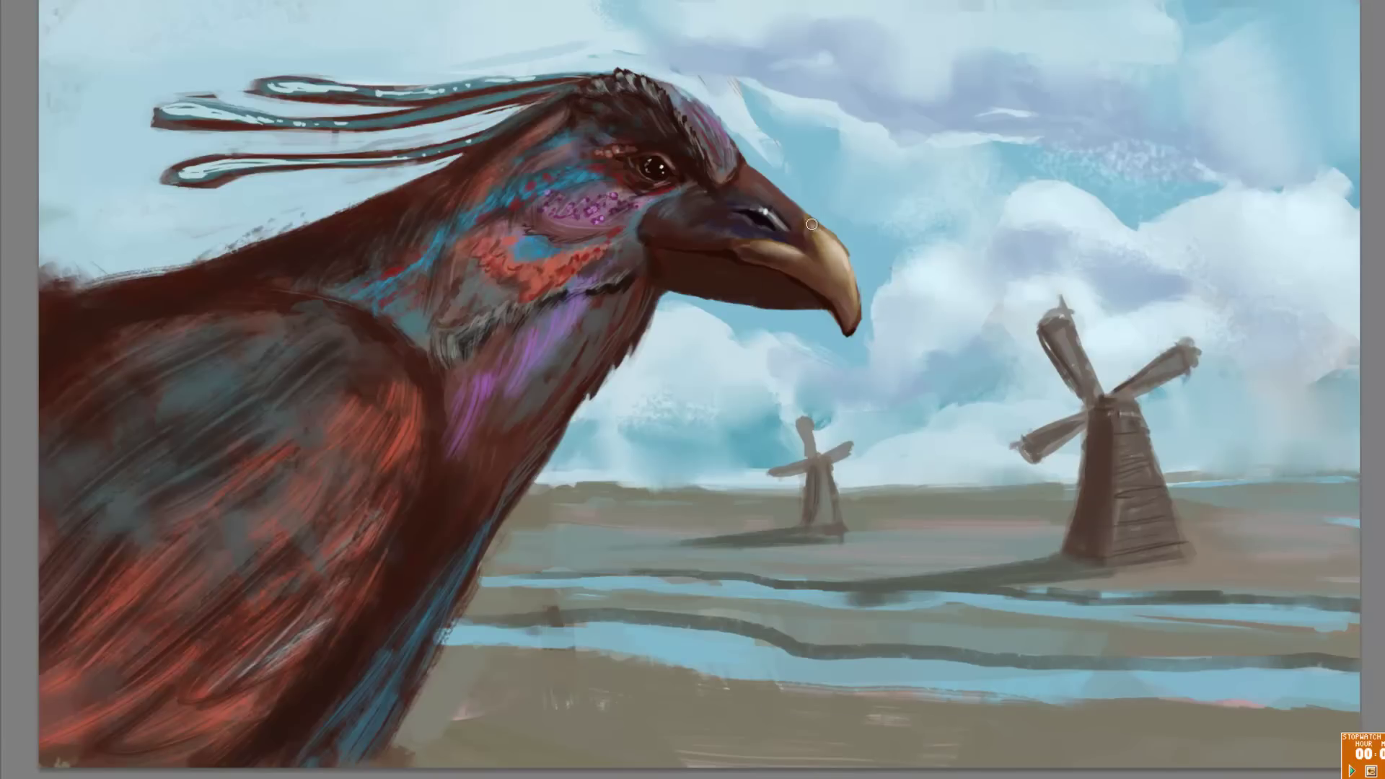
left_click_drag(634, 84, 673, 122)
left_click_drag(479, 370, 428, 344)
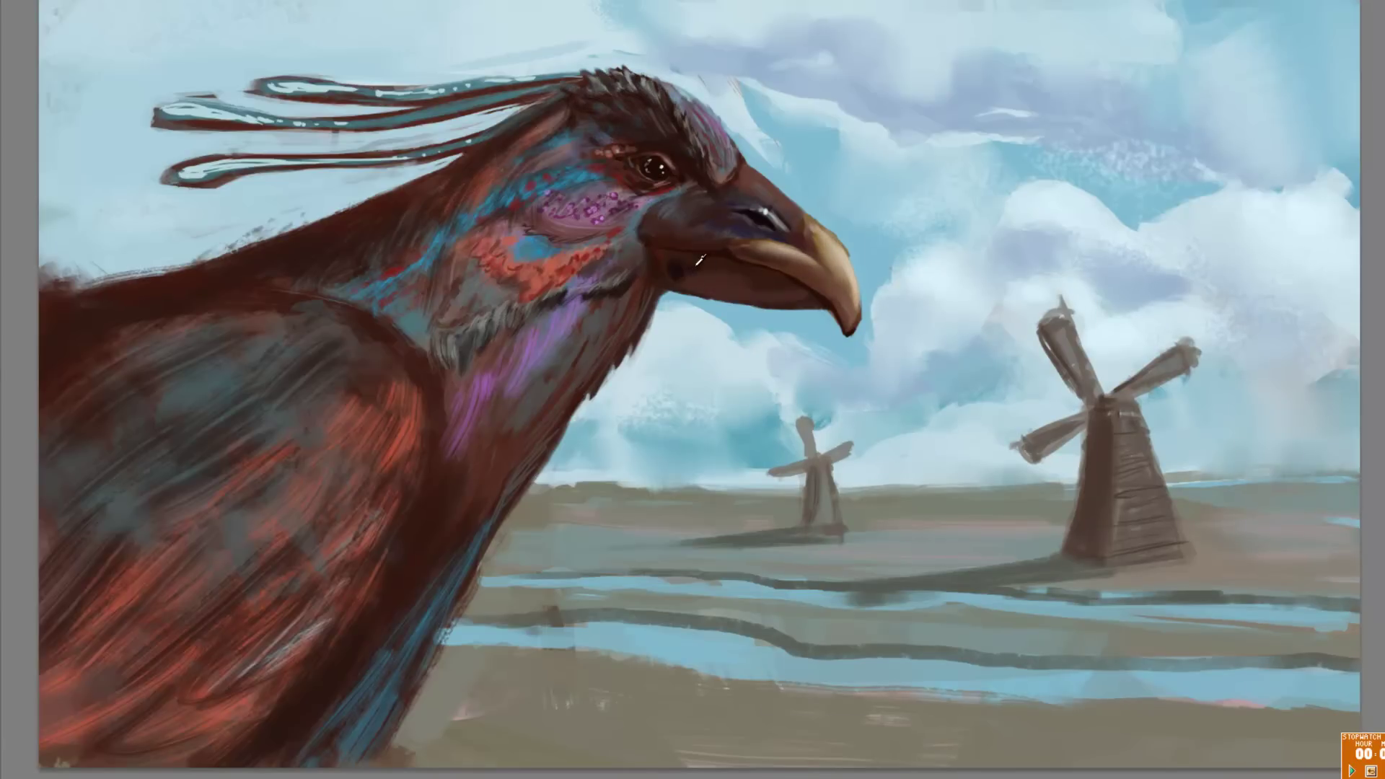
Step: With a smaller brush, sample the beak colour and paint along its lower edge toward the tip
key("bracketleft")
key("bracketleft")
key("bracketleft")
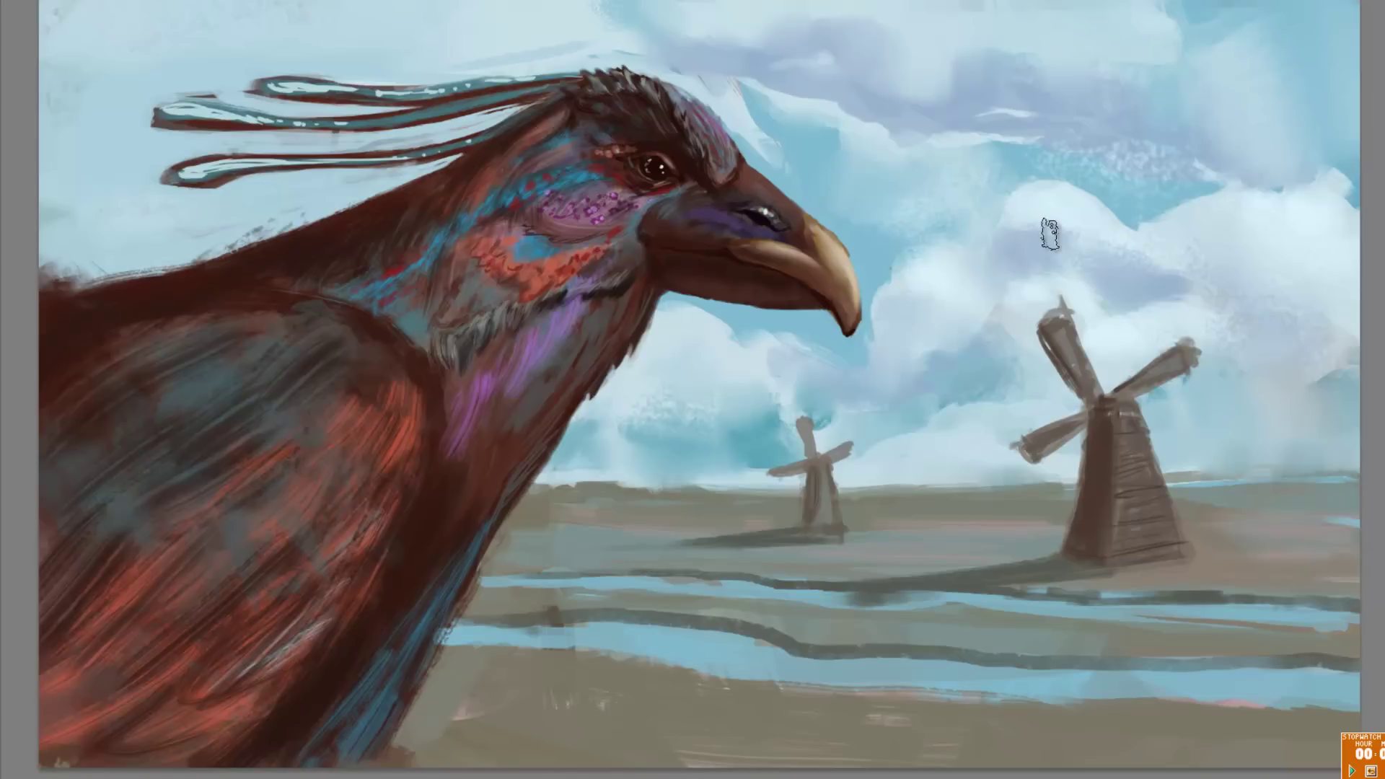
left_click(791, 269, "alt")
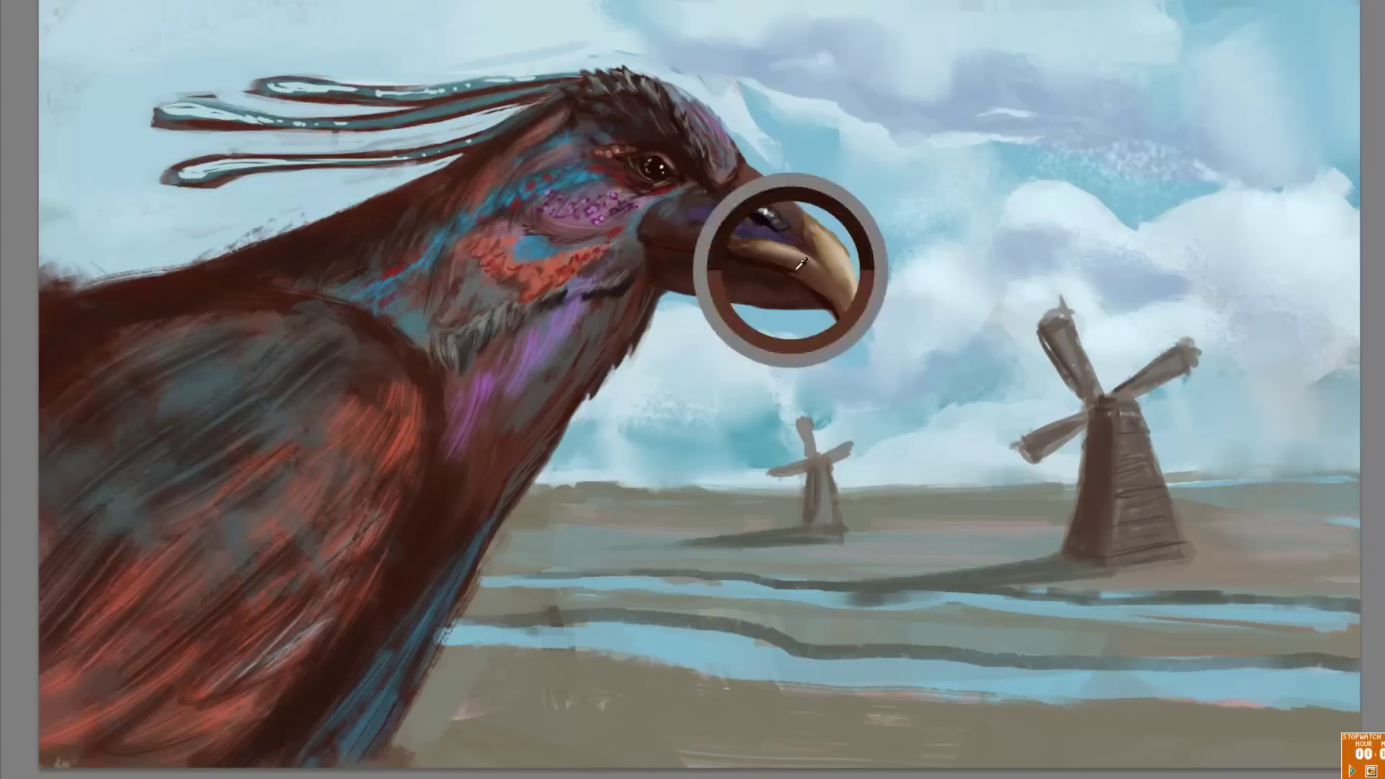
left_click_drag(791, 263, 857, 324)
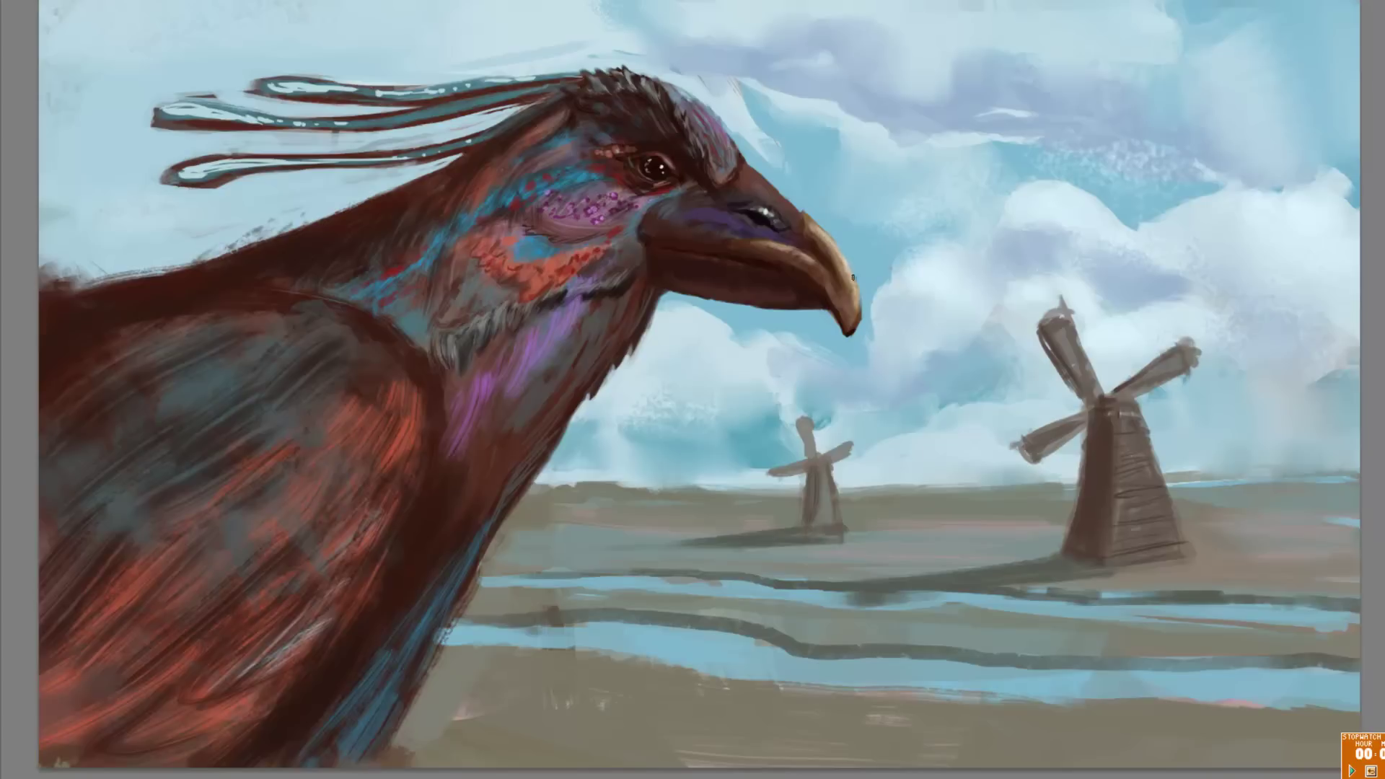
key("bracketright")
key("bracketright")
key("bracketright")
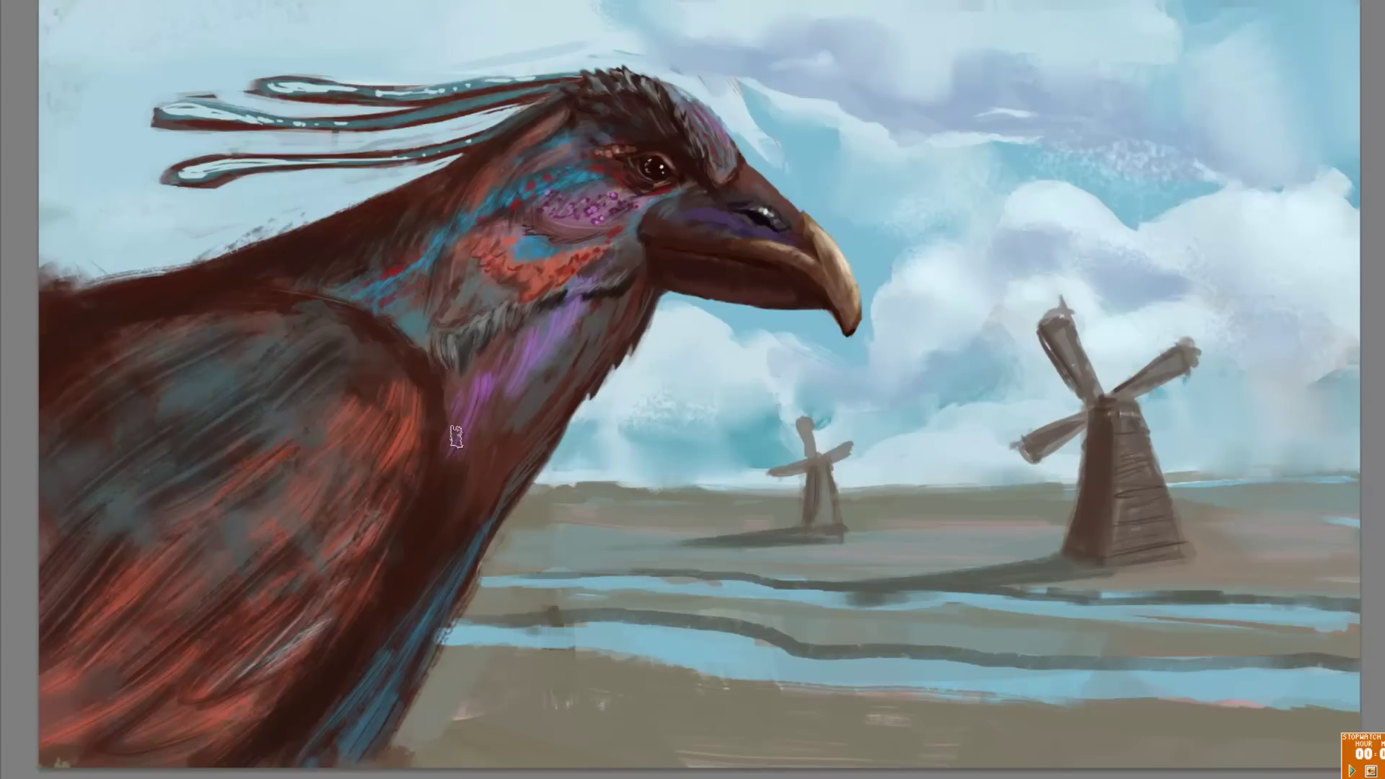
Step: Paint a blue shadow down the neck, smooth the back in dark brown, and add pinkish-red lower feathers
left_click_drag(408, 527, 289, 642)
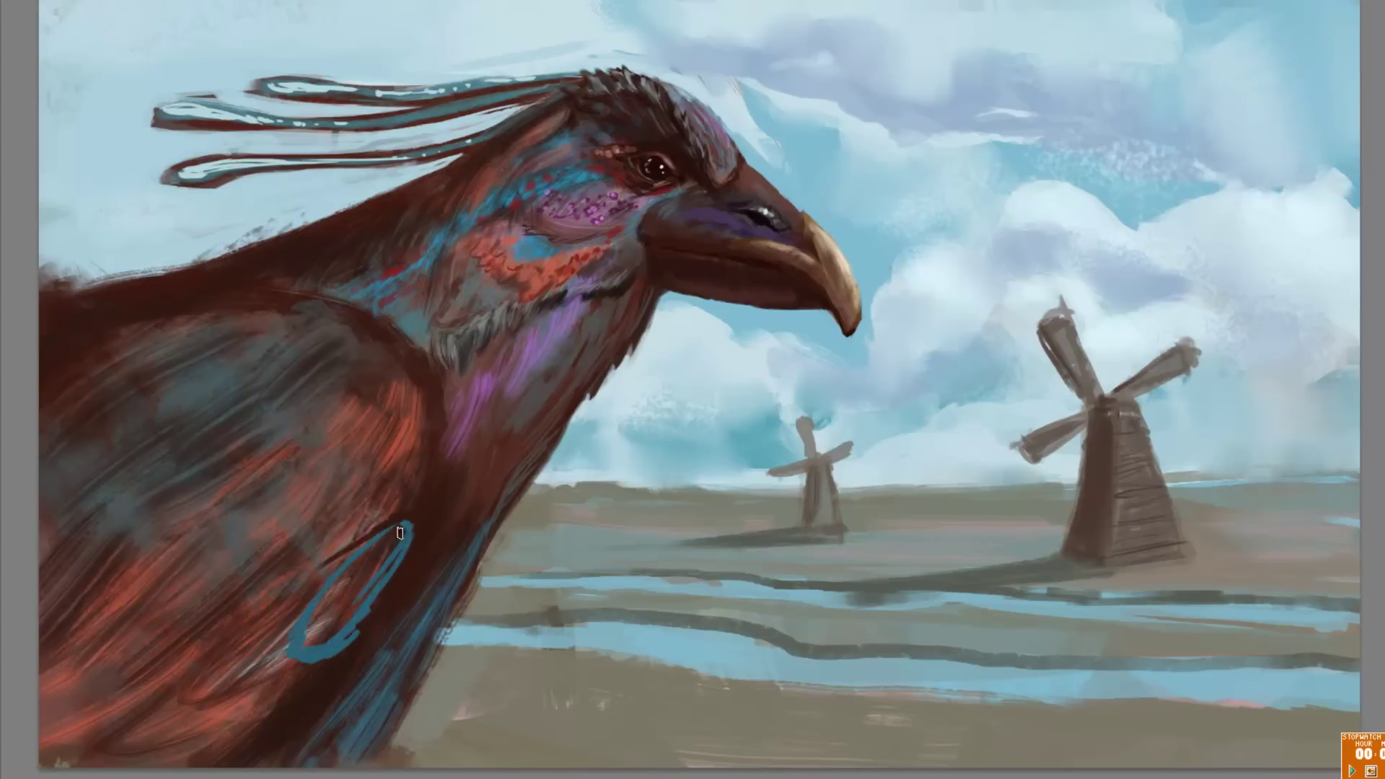
left_click(329, 665, "alt")
mouse_move(279, 705)
left_mouse_down()
mouse_move(411, 572)
mouse_move(228, 729)
left_mouse_up()
left_click_drag(433, 638, 303, 764)
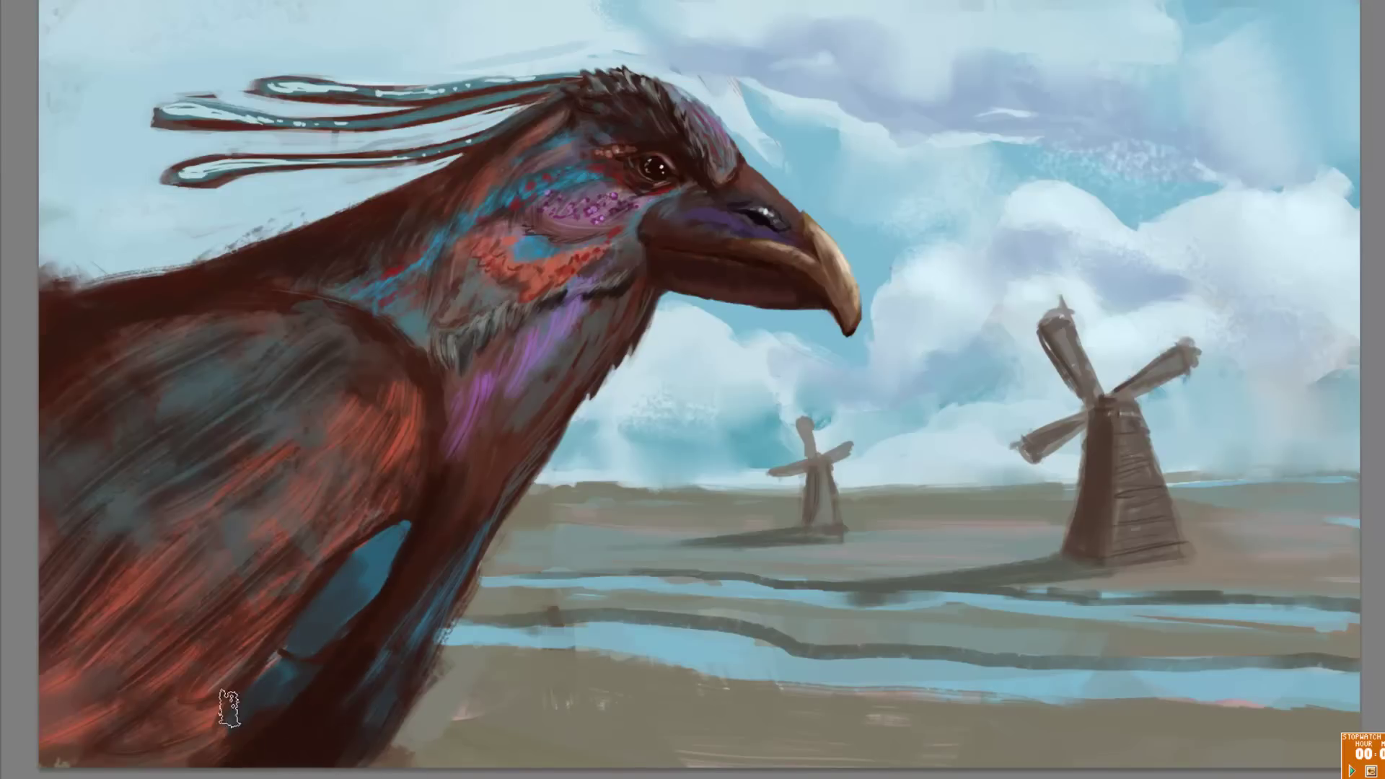
left_click_drag(274, 642, 174, 765)
left_click_drag(374, 334, 418, 404)
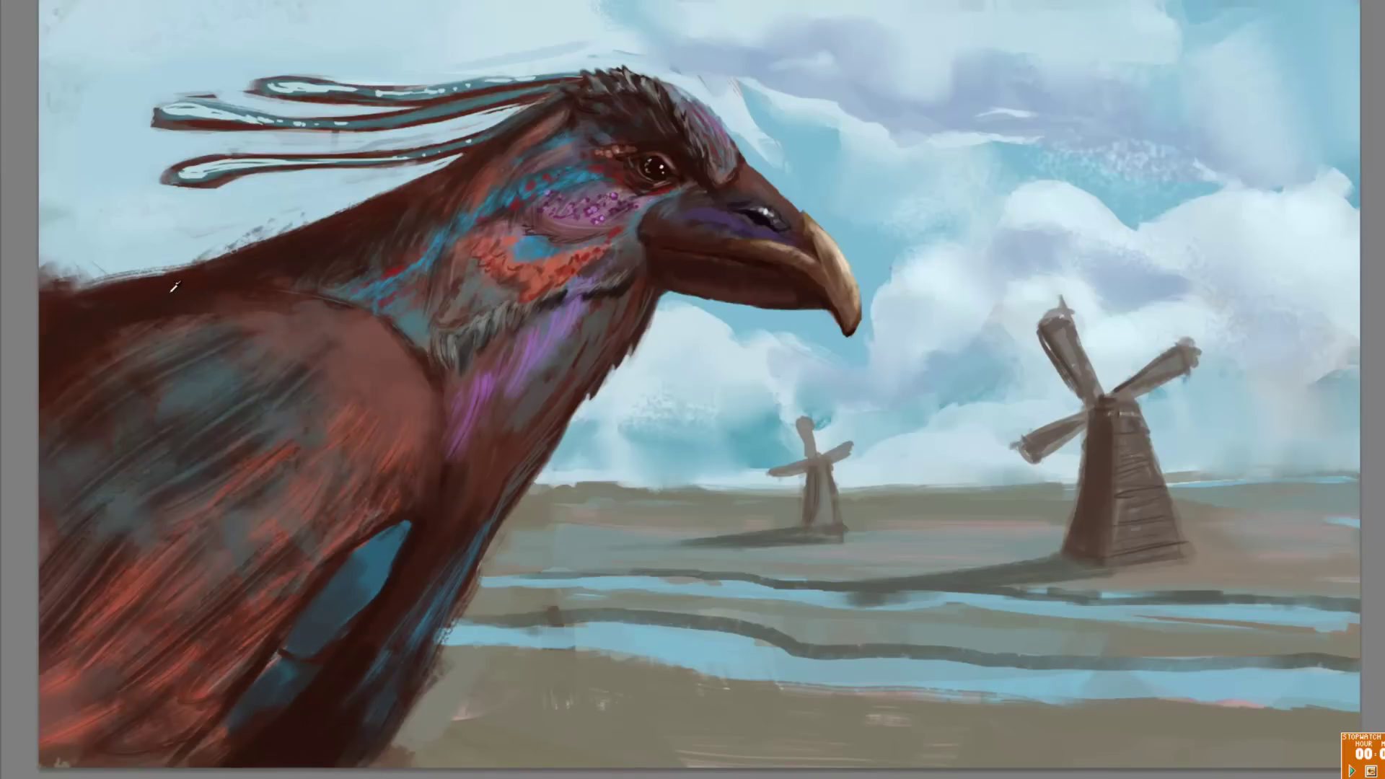
left_click_drag(275, 339, 108, 404)
left_click_drag(68, 671, 231, 642)
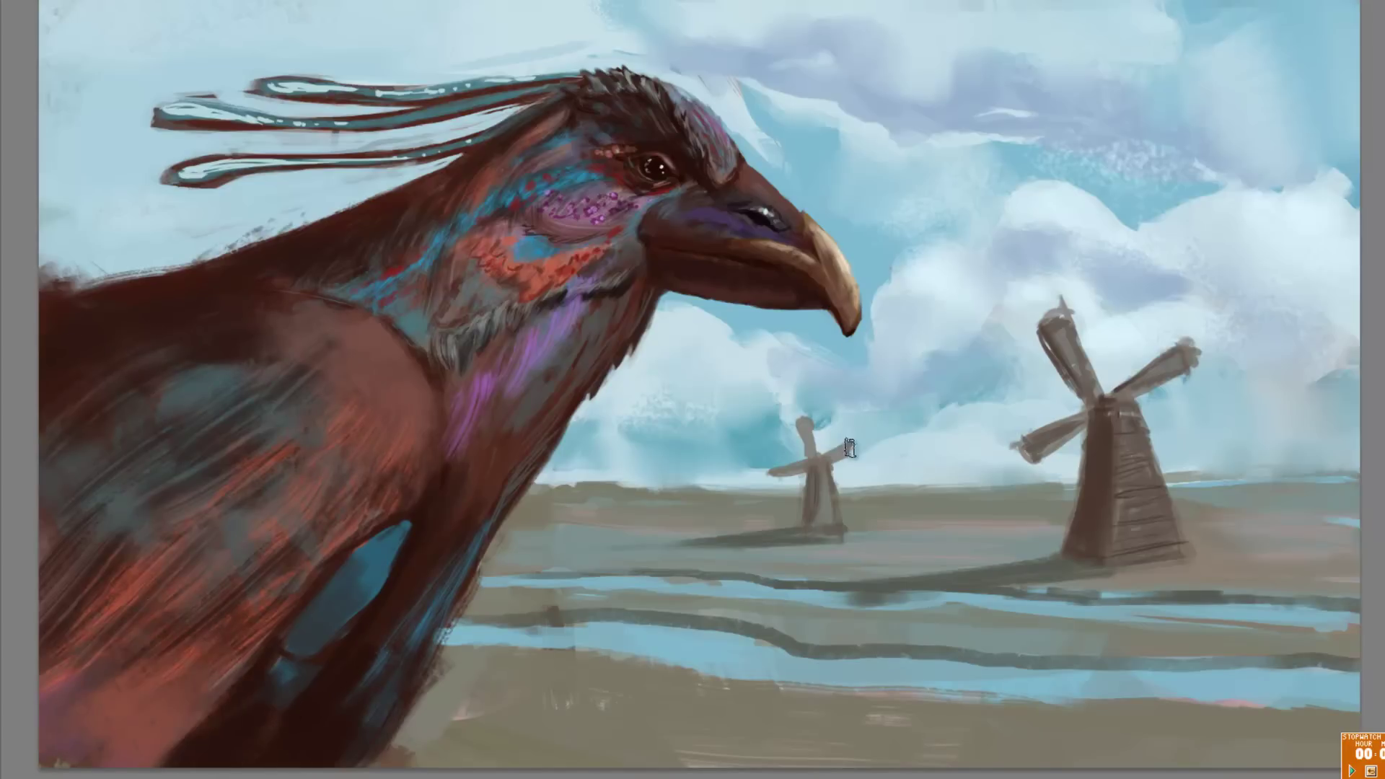
Step: Whiten the clouds and refine both windmills' blades, cap, tower edge and ground shadow
left_click_drag(1202, 355, 1292, 433)
left_click_drag(1061, 299, 1049, 375)
left_click_drag(1039, 324, 1083, 408)
left_click_drag(850, 461, 772, 471)
mouse_move(824, 514)
left_mouse_down()
mouse_move(853, 523)
mouse_move(647, 554)
left_mouse_up()
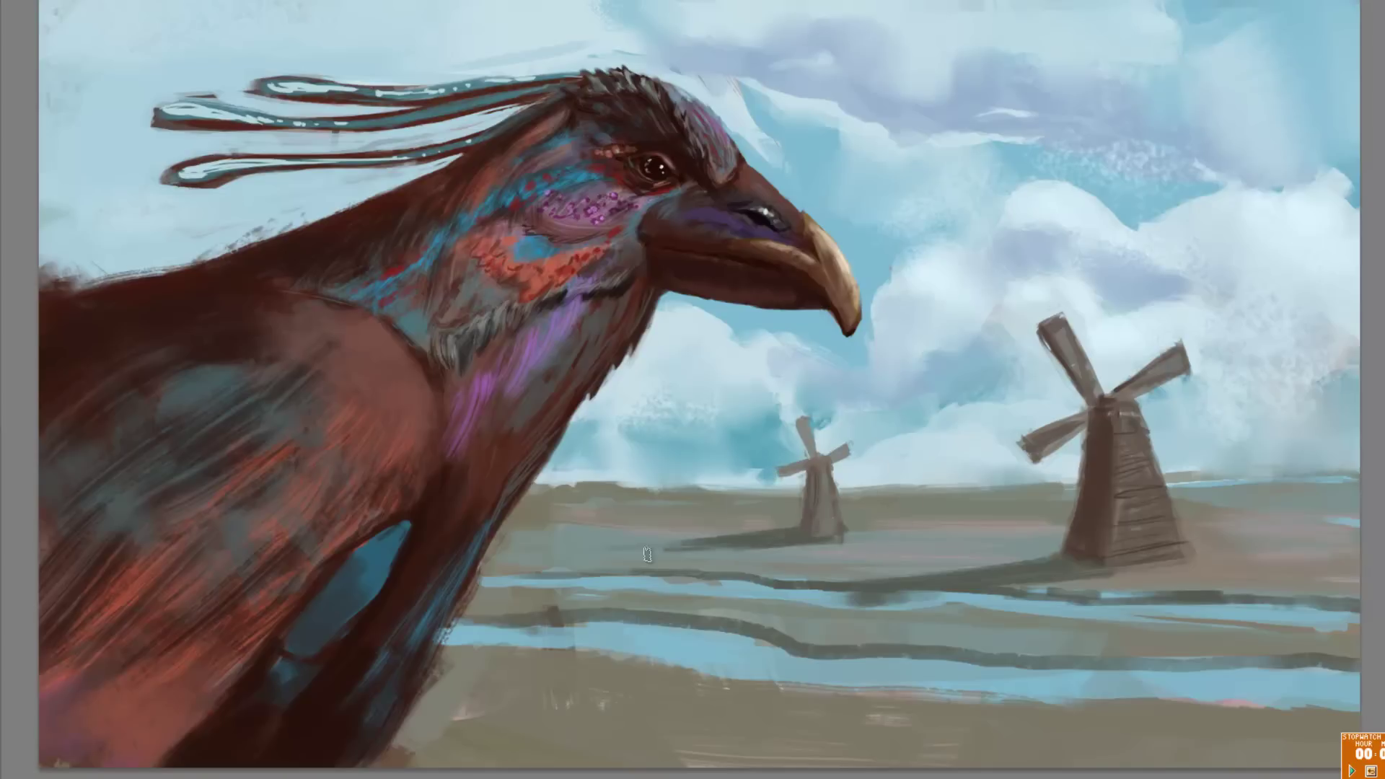
left_click_drag(1100, 415, 1086, 545)
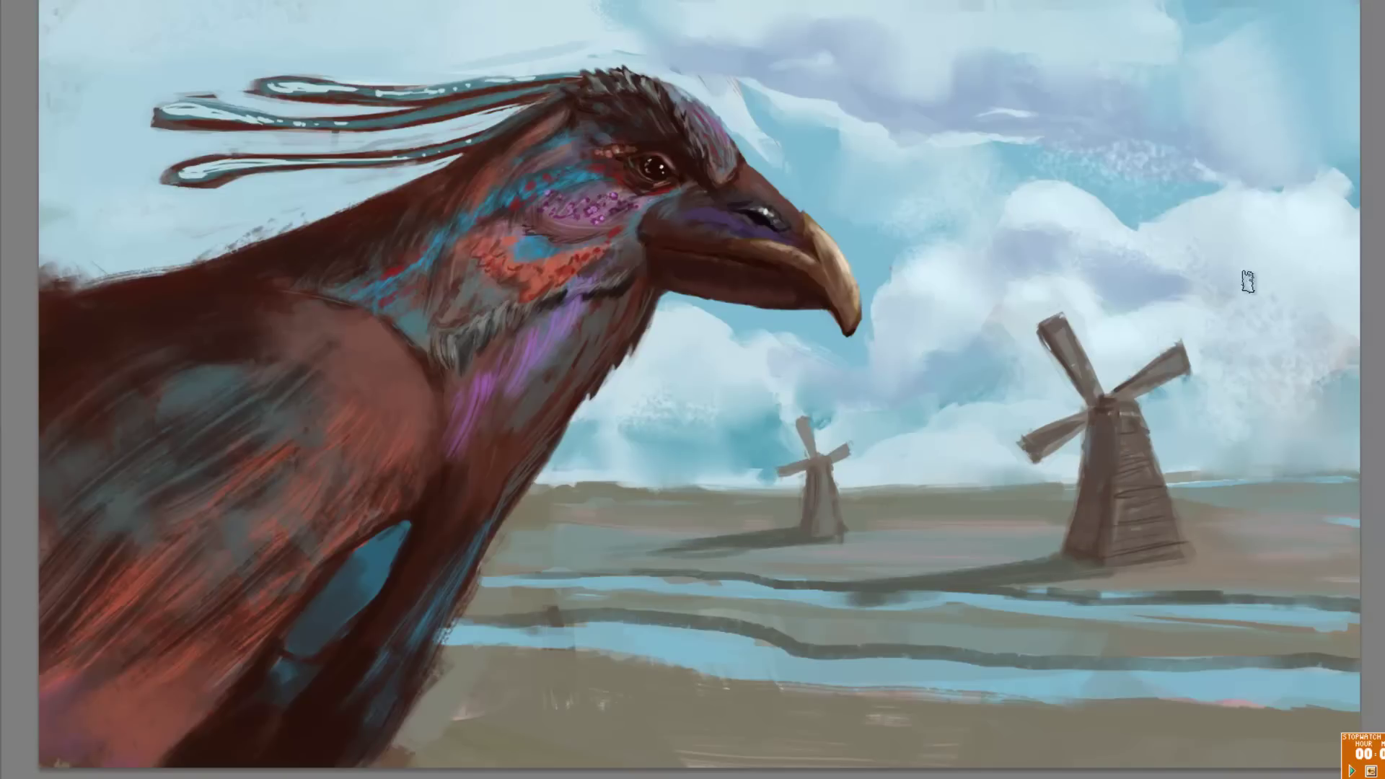
Step: Darken the horizon and streak the foreground with dark olive-brown and light ground strokes
left_click_drag(1176, 481, 1273, 482)
left_click_drag(1360, 461, 1194, 478)
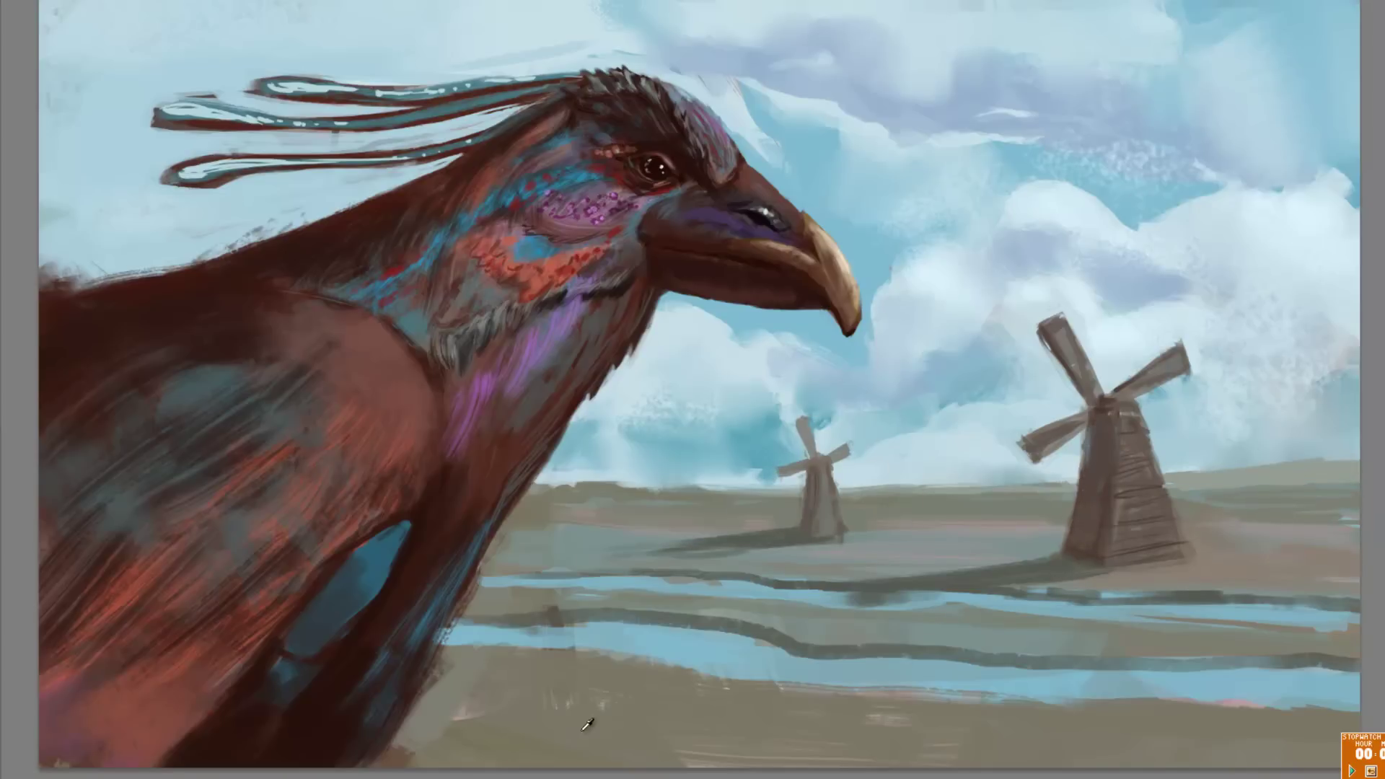
left_click_drag(487, 689, 686, 711)
left_click_drag(440, 754, 1093, 750)
left_click_drag(556, 729, 960, 743)
left_click_drag(794, 736, 1320, 750)
mouse_move(491, 722)
left_mouse_down()
mouse_move(1082, 750)
mouse_move(1334, 729)
left_mouse_up()
left_click_drag(729, 721, 404, 721)
left_click_drag(614, 714, 816, 718)
Step: Reshape the water band, paint a faint windmill reflection with a new brush, and darken a neck patch
mouse_move(491, 692)
left_mouse_down()
mouse_move(859, 729)
mouse_move(1298, 711)
left_mouse_up()
left_click_drag(1357, 656, 440, 642)
left_click_drag(1288, 614, 823, 602)
right_click(1126, 613)
mouse_move(1183, 613)
left_mouse_down()
mouse_move(1079, 610)
mouse_move(1075, 622)
mouse_move(967, 599)
left_mouse_up()
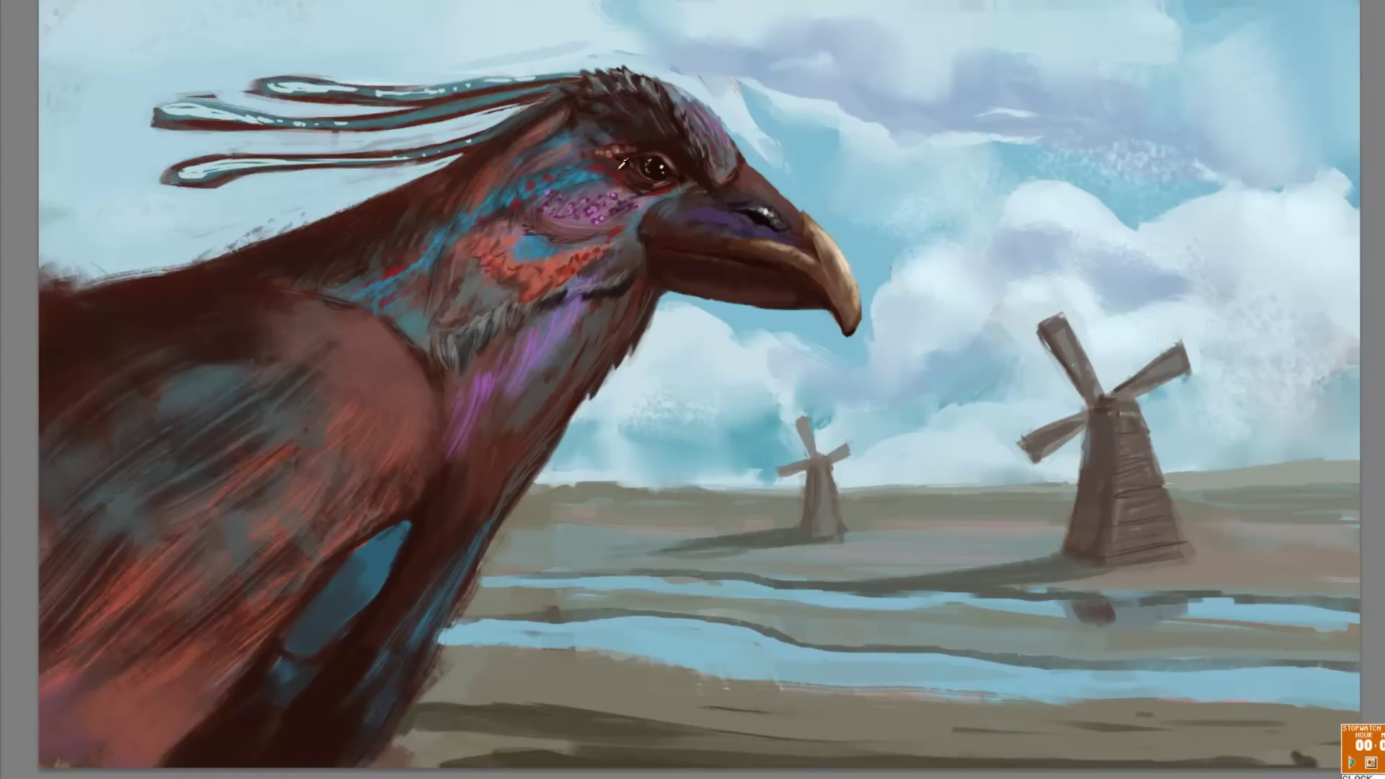
left_click_drag(415, 292, 390, 333)
Step: Apply Unsharp Mask, then shift Color Balance shadows toward red and adjust the highlights
key("ctrl+alt+f")
key("Return")
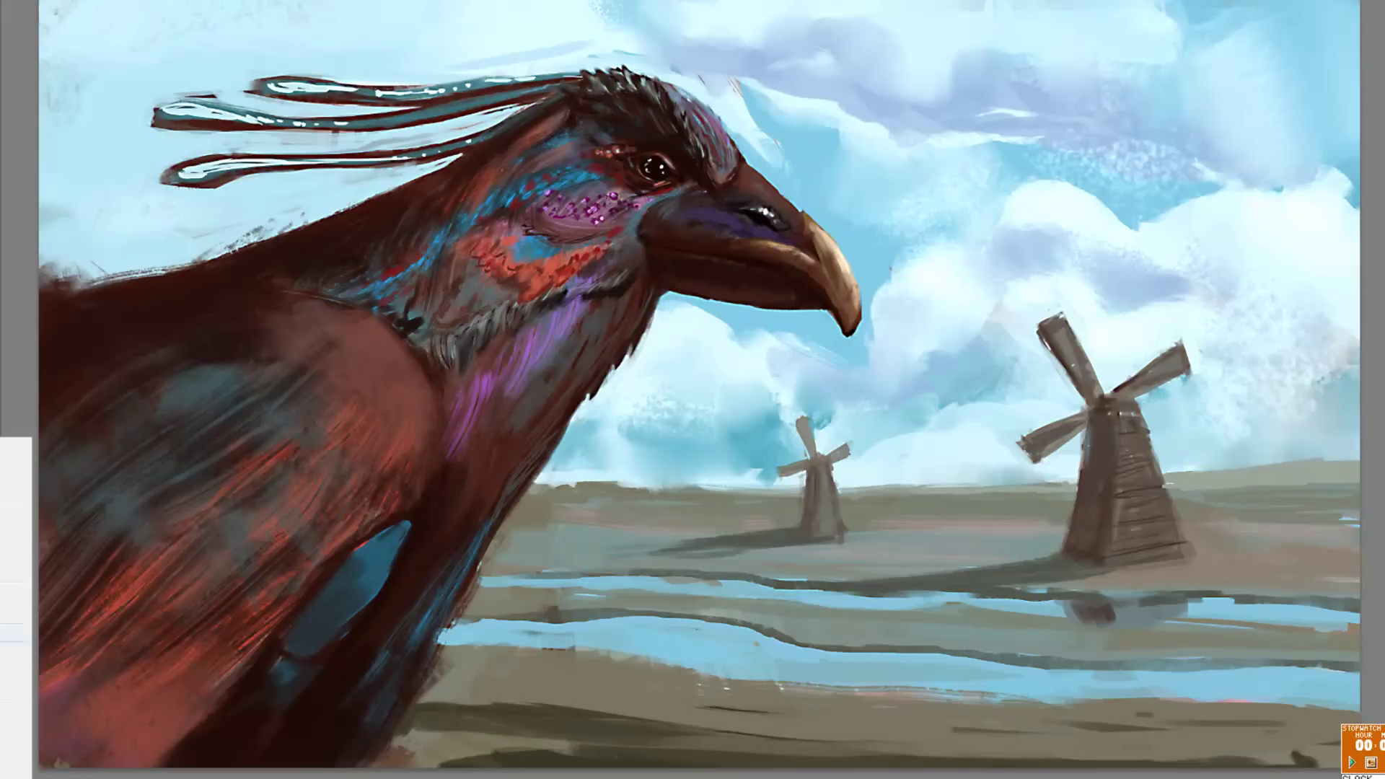
mouse_move(69, 296)
left_mouse_down()
mouse_move(94, 303)
mouse_move(66, 375)
left_mouse_up()
left_click(41, 243)
key("Tab")
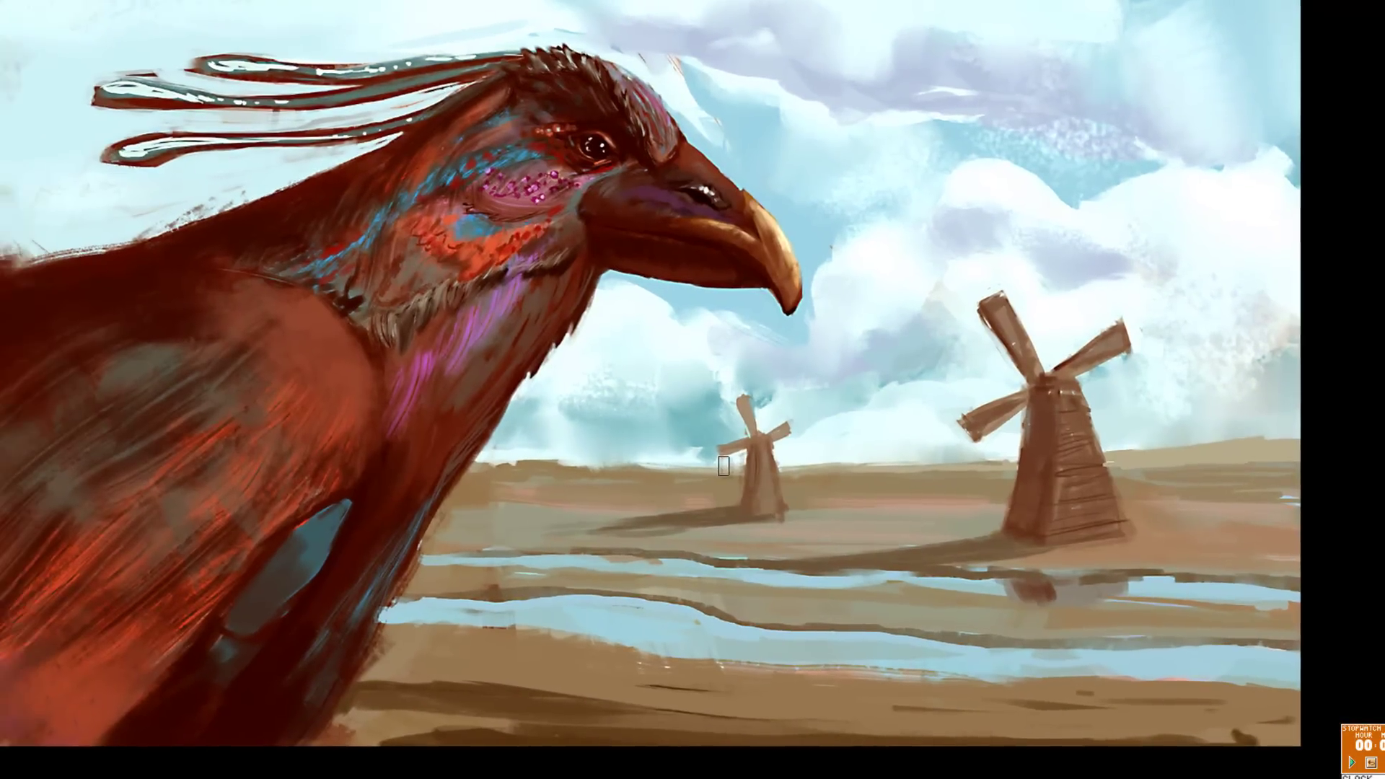